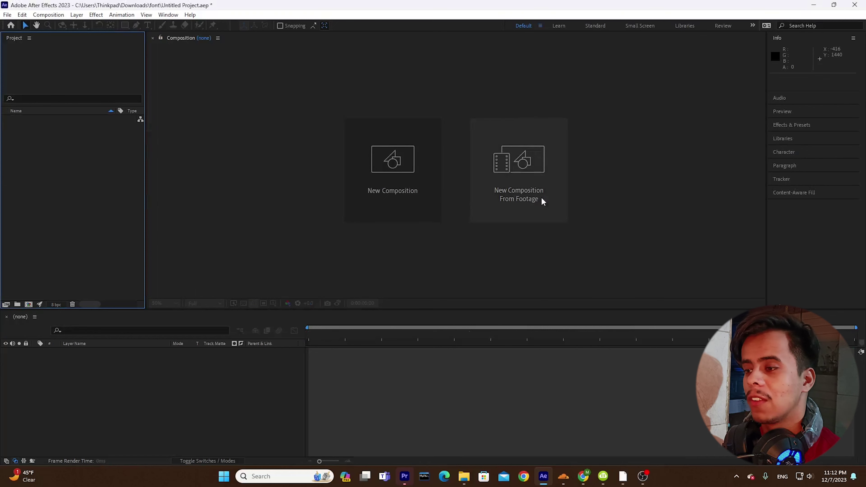
Create a new composition with a width of 1920 px and a height of 1080 px.
{"action": "left_click", "coordinate": [409, 181]}
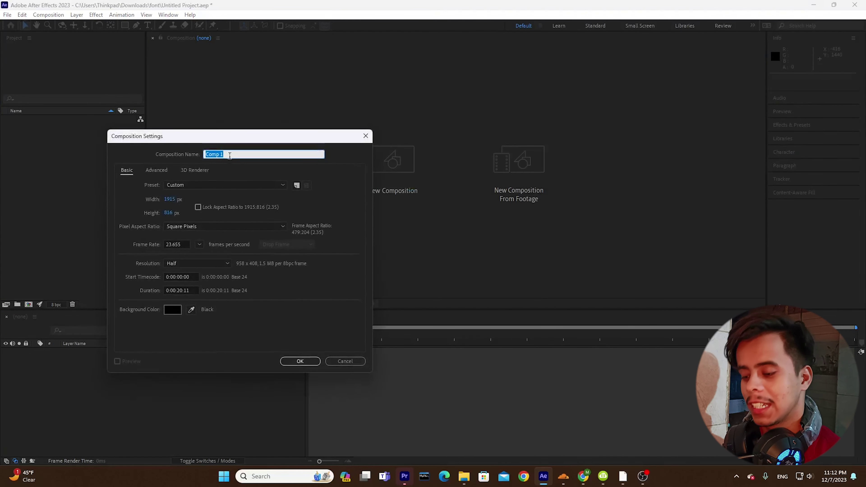
{"action": "left_click", "coordinate": [171, 200]}
{"action": "type", "text": "1920"}
{"action": "left_click", "coordinate": [168, 212]}
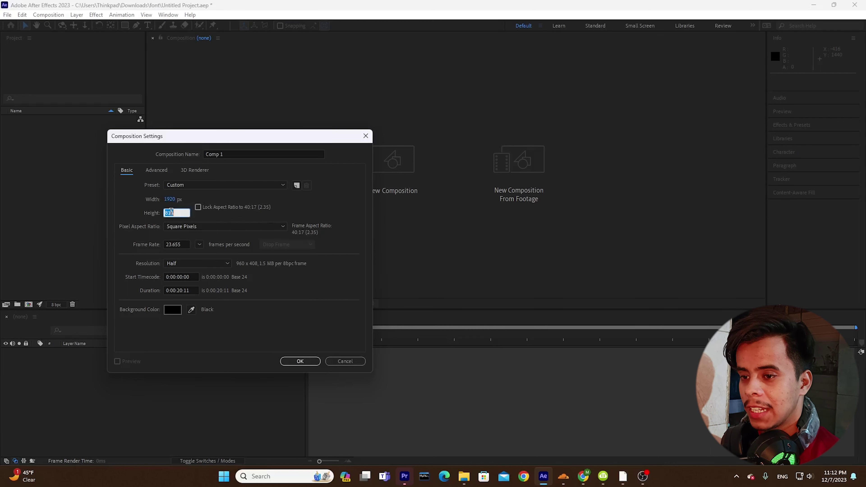
{"action": "type", "text": "1080"}
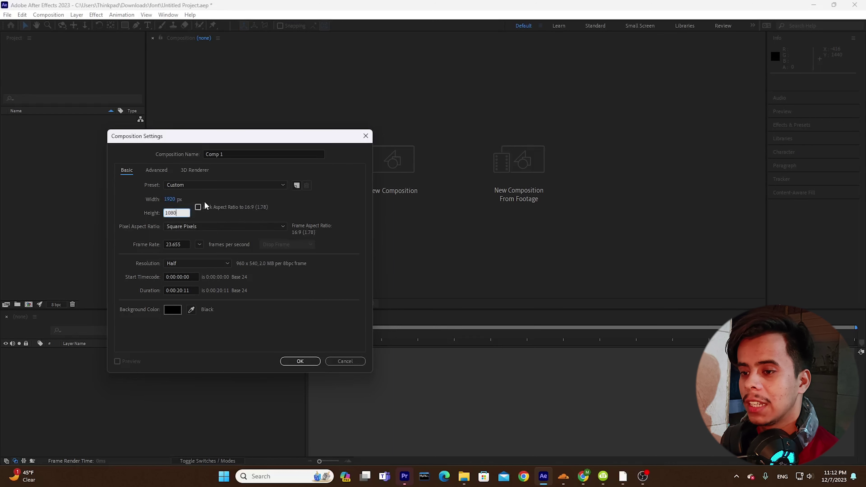
{"action": "left_click", "coordinate": [297, 361]}
{"action": "left_click", "coordinate": [389, 155]}
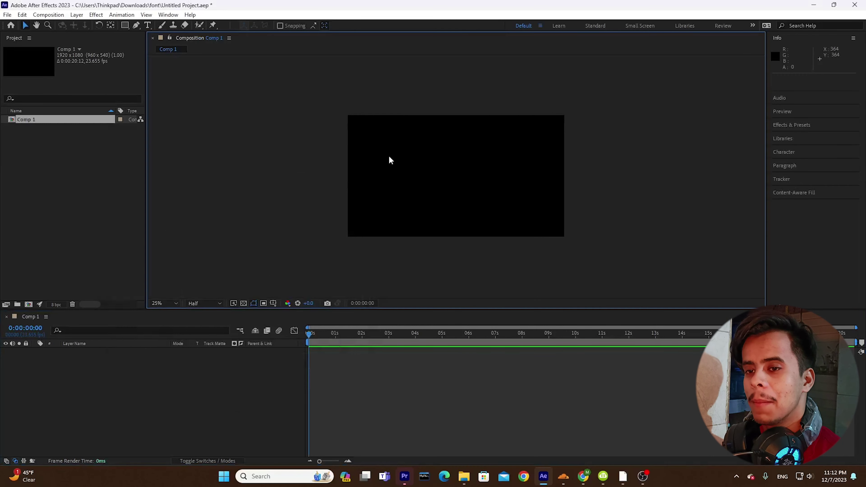
{"action": "left_click", "coordinate": [98, 244]}
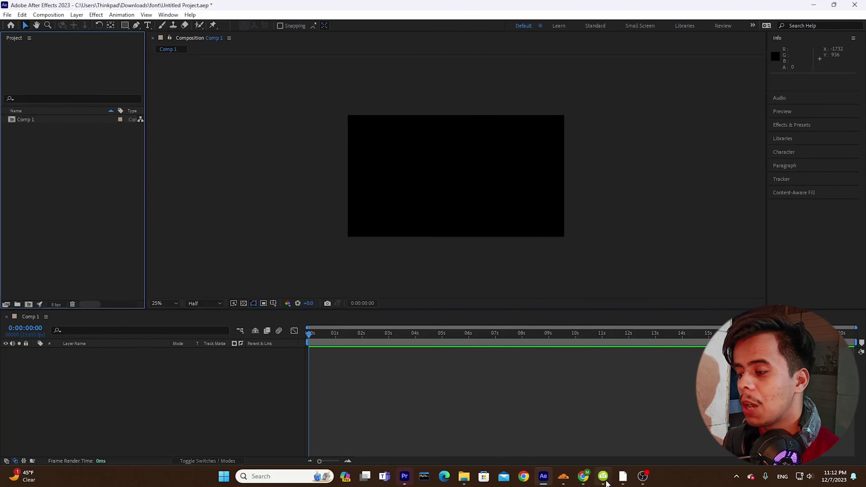
Switch to the browser and play the reference YouTube video to study its animated name bar and text.
{"action": "left_click", "coordinate": [584, 478]}
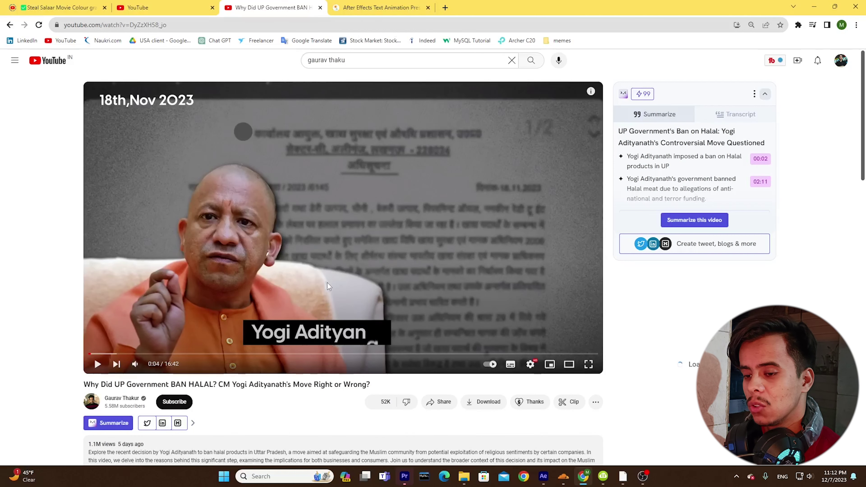
{"action": "left_click", "coordinate": [262, 303]}
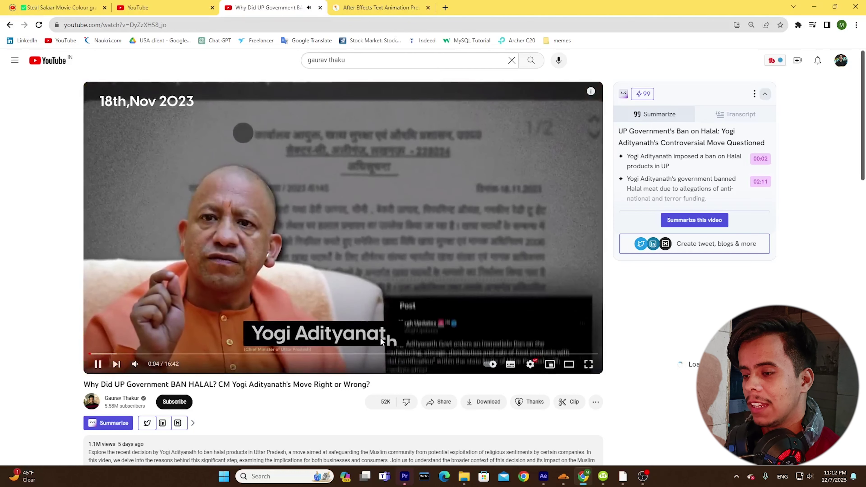
{"action": "left_click", "coordinate": [408, 316]}
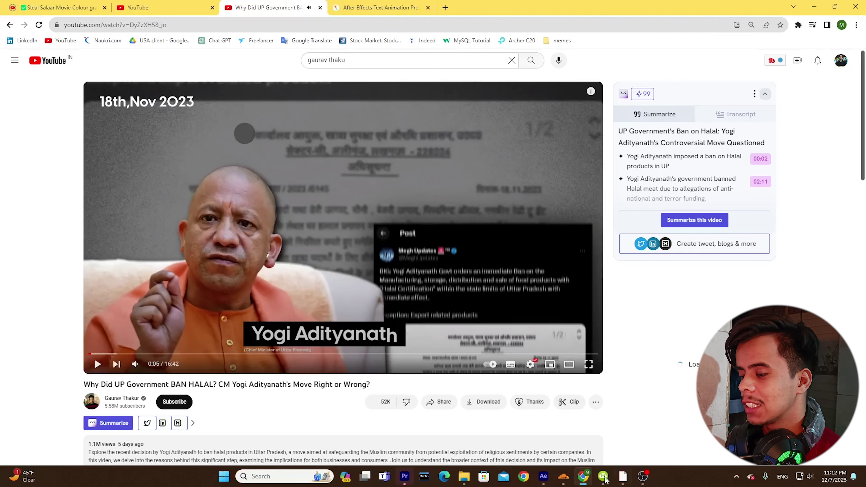
Return to After Effects and add Untitled design (2).mp4 from the Downloads folder to the composition's timeline.
{"action": "left_click", "coordinate": [542, 475]}
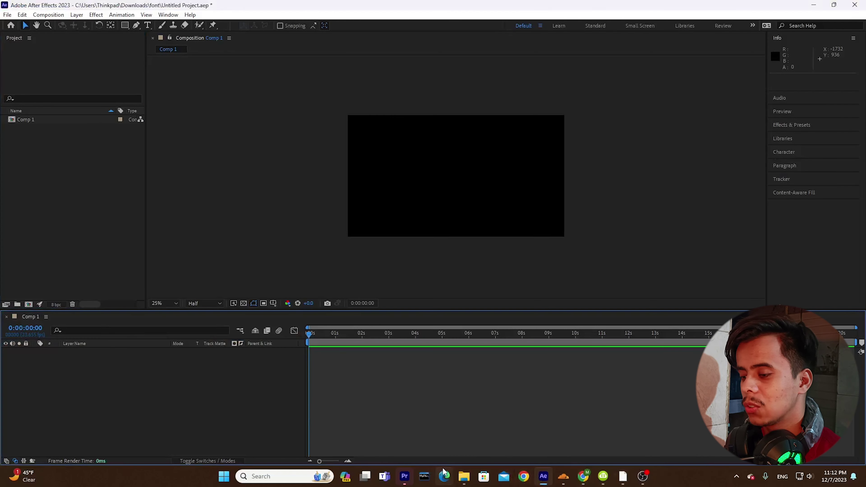
{"action": "left_click", "coordinate": [459, 476]}
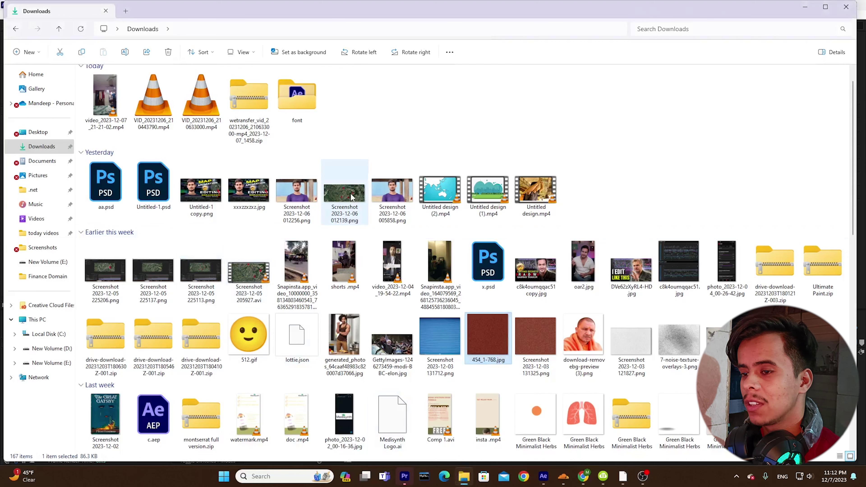
{"action": "left_click_drag", "start_coordinate": [440, 198], "coordinate": [162, 394]}
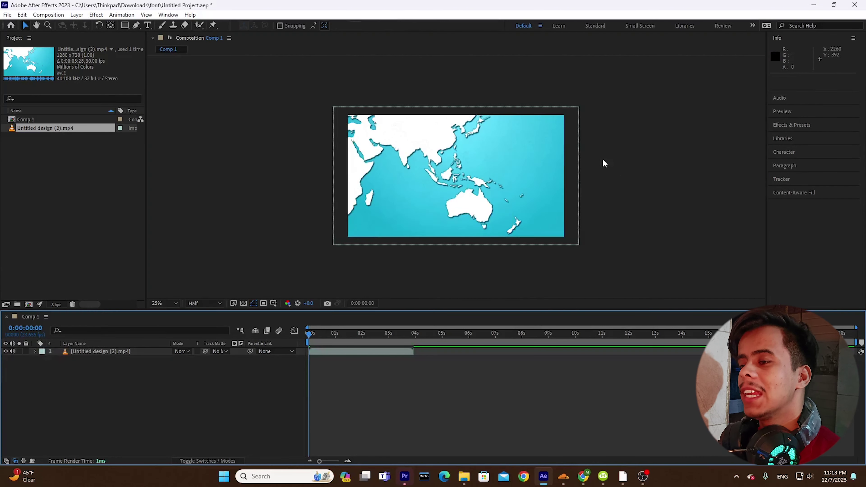
Recheck the reference video, and draw a straight horizontal line across the lower part of the map with the Pen tool.
{"action": "left_click", "coordinate": [588, 479]}
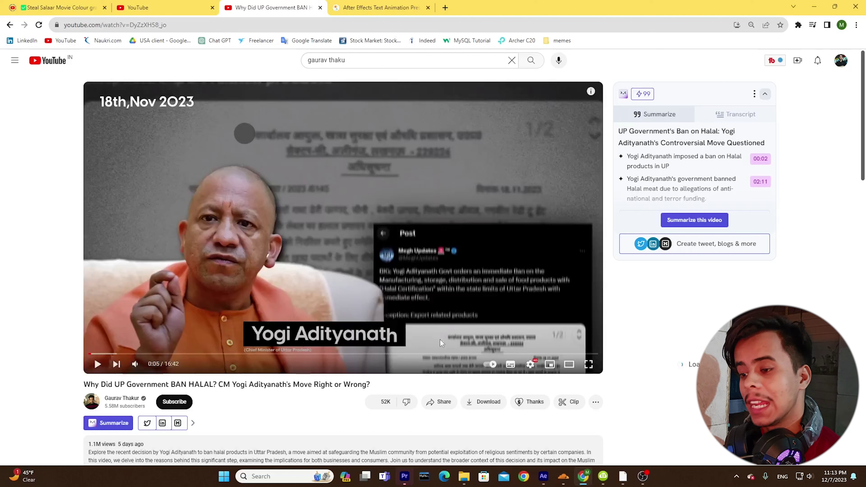
{"action": "left_click", "coordinate": [543, 476]}
{"action": "left_click", "coordinate": [229, 371]}
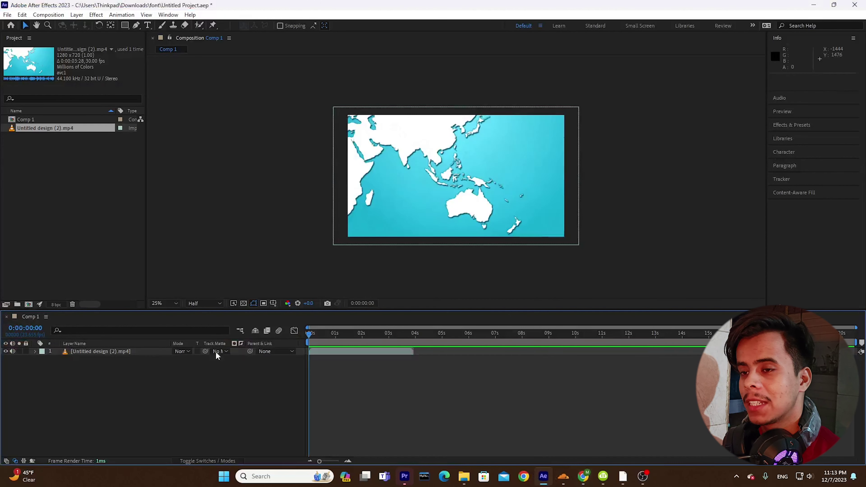
{"action": "left_click", "coordinate": [136, 26]}
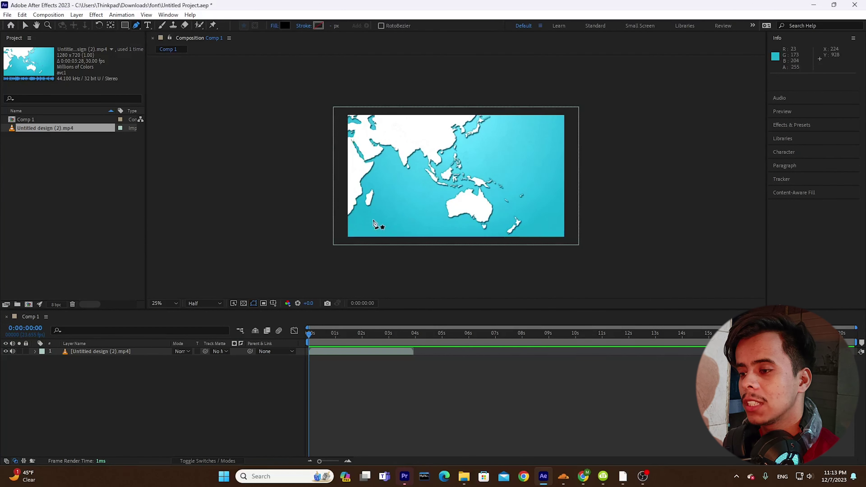
{"action": "left_click", "coordinate": [373, 222]}
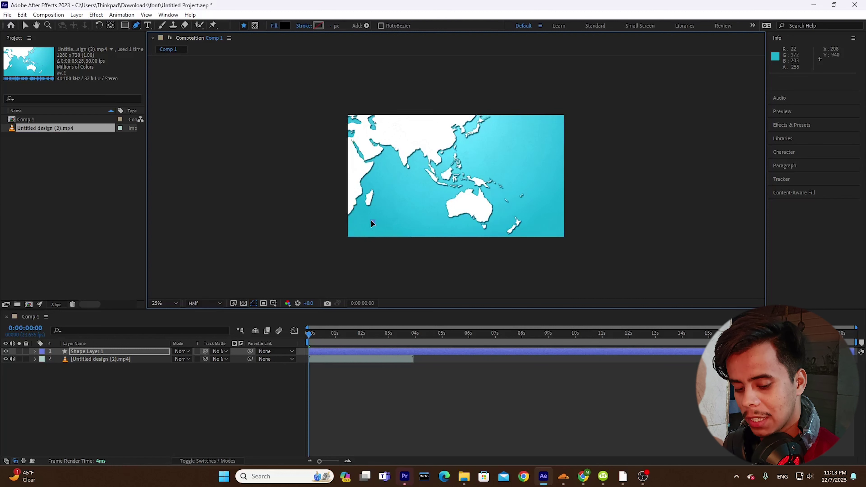
{"action": "left_click", "coordinate": [485, 222]}
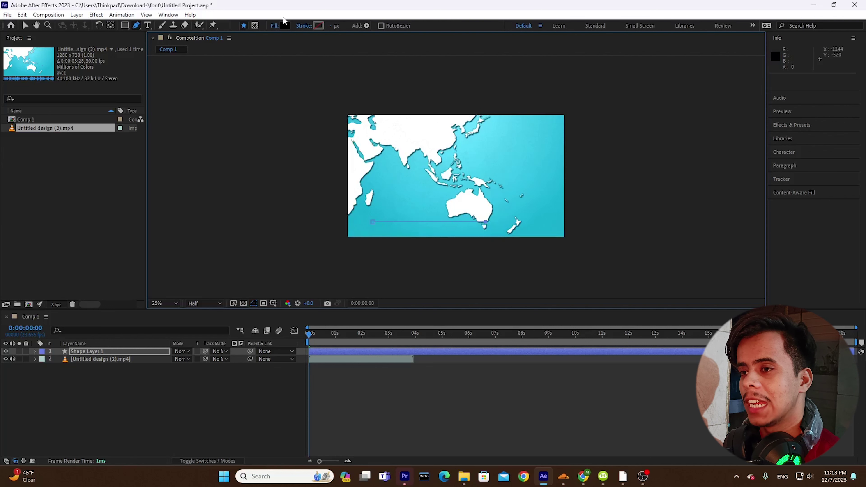
Set the fill of the new line shape to None.
{"action": "left_click", "coordinate": [288, 28]}
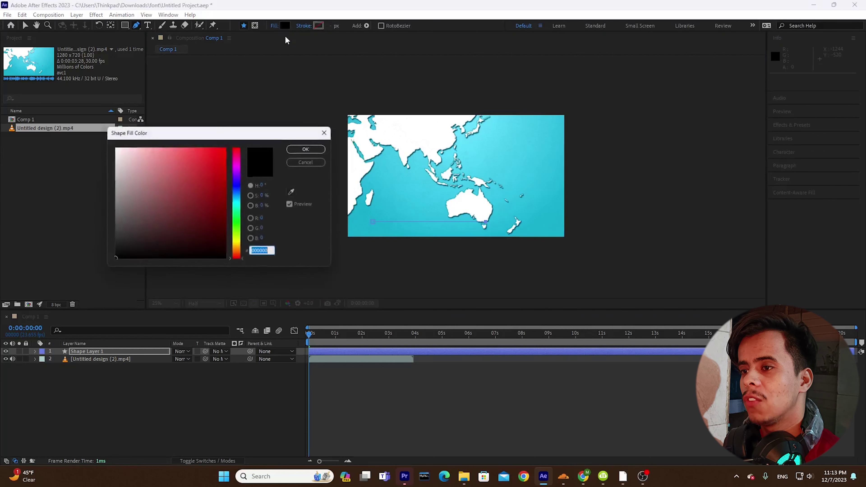
{"action": "left_click", "coordinate": [310, 163]}
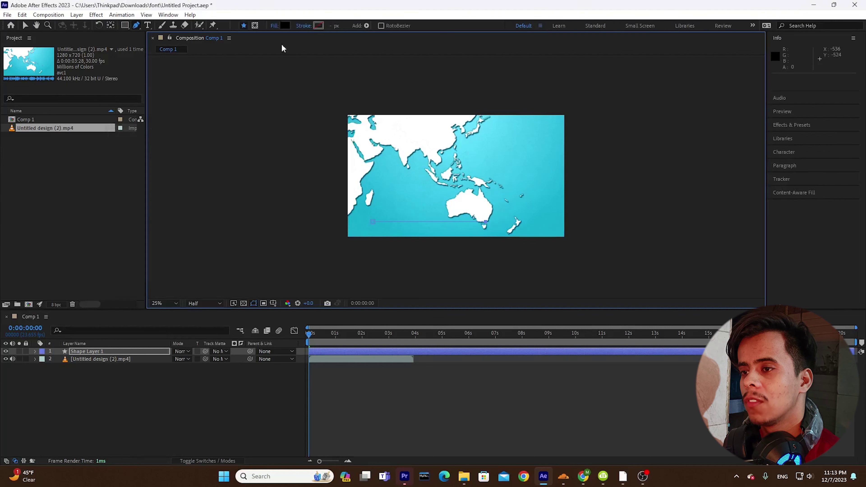
{"action": "left_click", "coordinate": [275, 26]}
{"action": "left_click", "coordinate": [386, 212]}
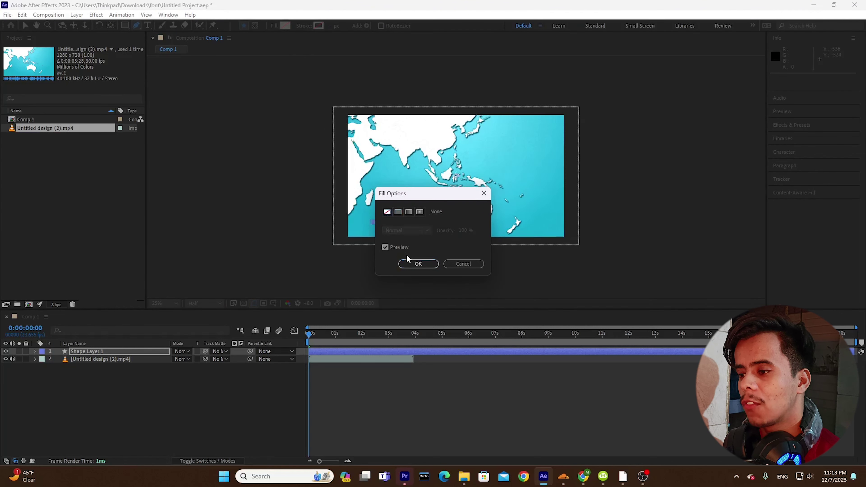
{"action": "left_click", "coordinate": [412, 265]}
Give the line a black stroke 158 px wide so it forms a solid bar.
{"action": "left_click", "coordinate": [318, 25]}
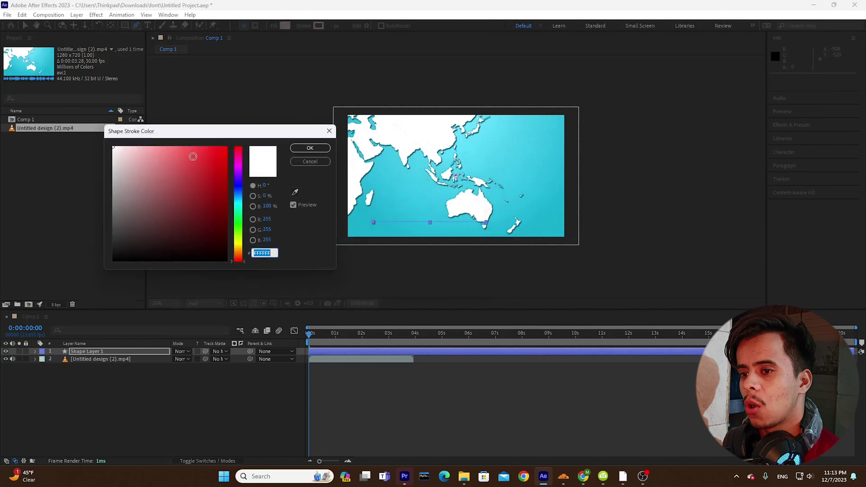
{"action": "left_click", "coordinate": [151, 231]}
{"action": "left_click", "coordinate": [309, 148]}
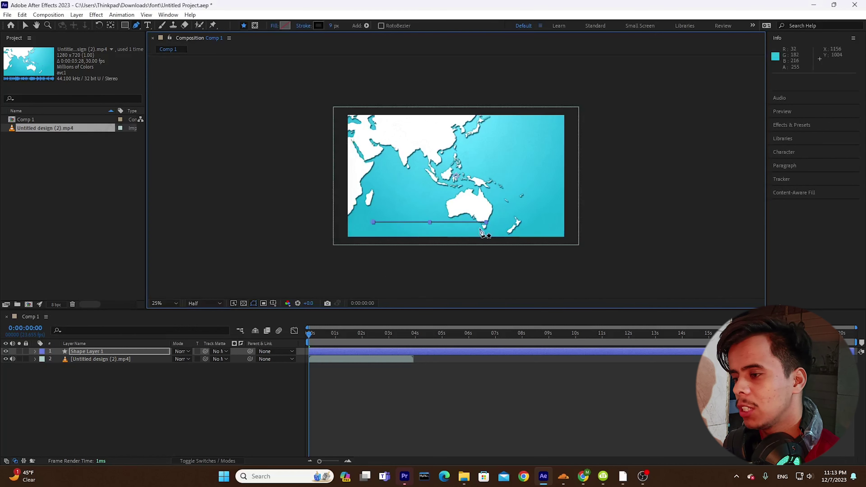
{"action": "left_click_drag", "start_coordinate": [331, 26], "coordinate": [371, 27]}
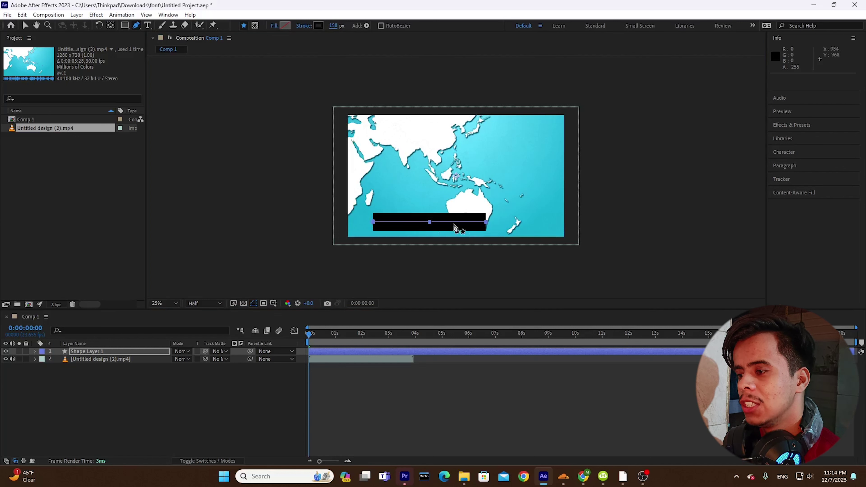
{"action": "left_click", "coordinate": [138, 386]}
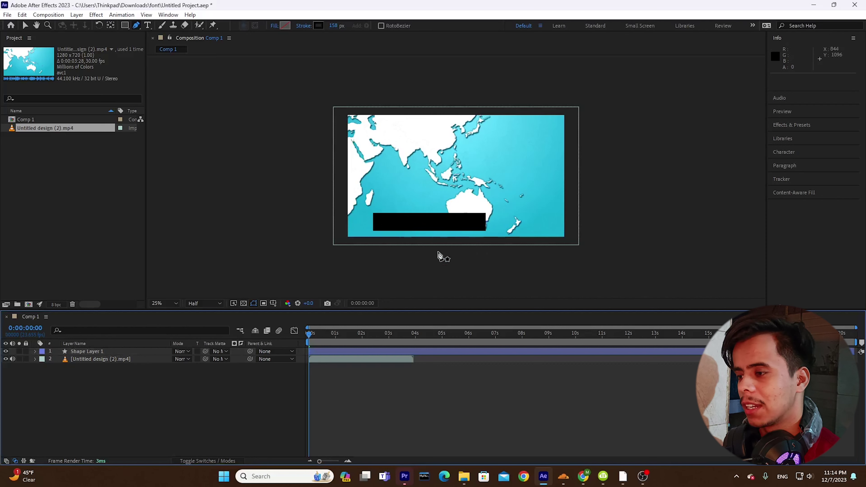
Compare with the reference video, and move the black bar's shape layer horizontally to position 1135, 540.
{"action": "left_click", "coordinate": [583, 476]}
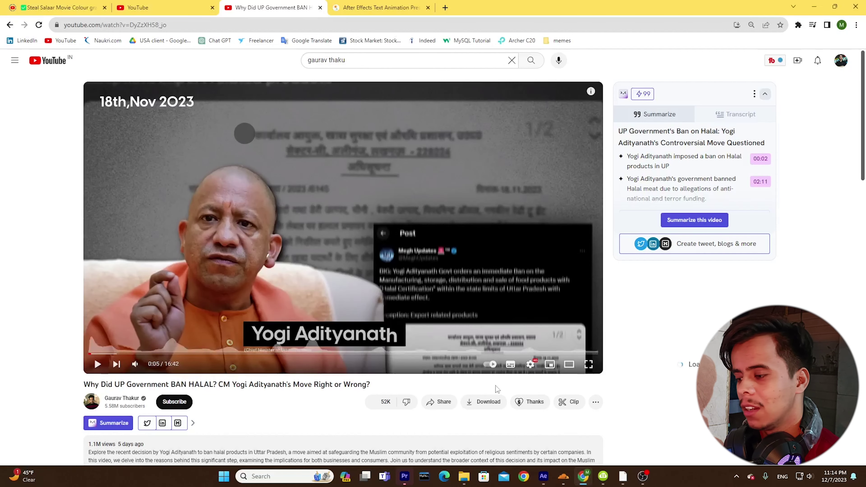
{"action": "key", "text": "alt+Tab"}
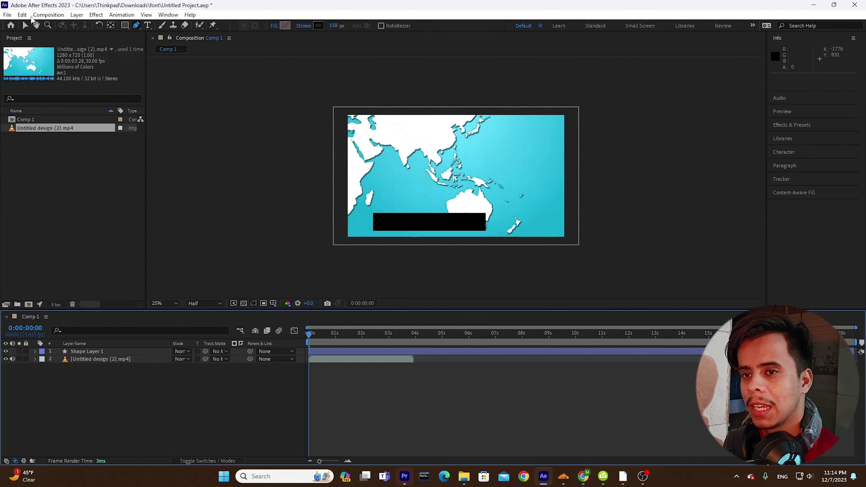
{"action": "left_click", "coordinate": [24, 27]}
{"action": "left_click", "coordinate": [417, 233]}
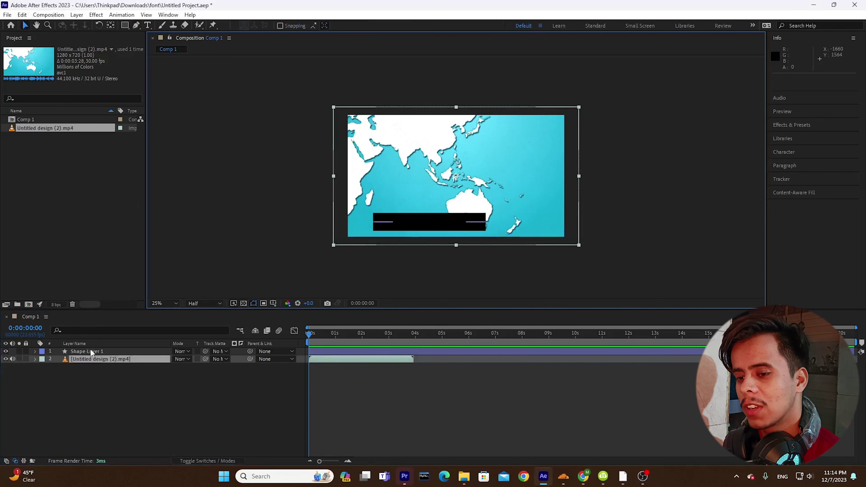
{"action": "left_click", "coordinate": [100, 349]}
{"action": "key", "text": "p"}
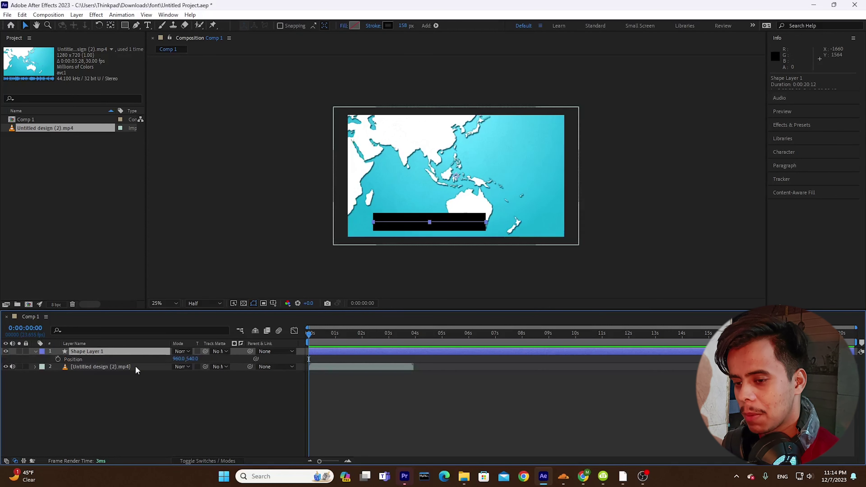
{"action": "left_click", "coordinate": [180, 359]}
{"action": "left_click_drag", "start_coordinate": [184, 362], "coordinate": [256, 358]}
{"action": "left_click", "coordinate": [237, 407]}
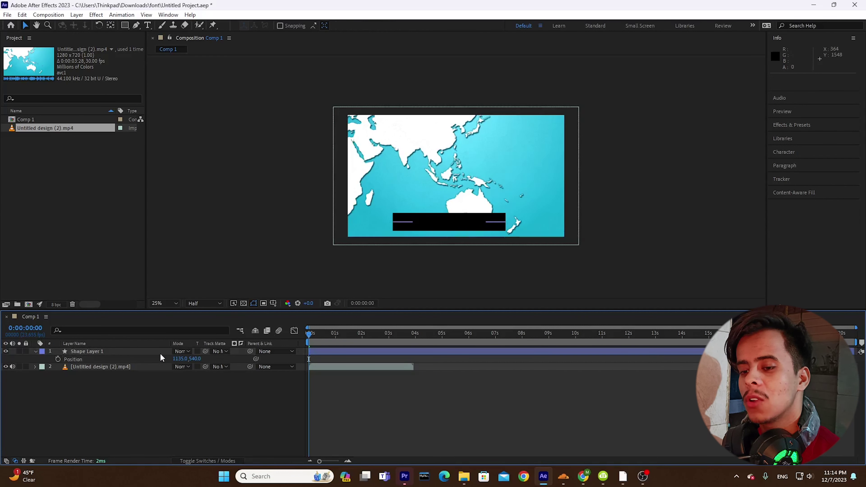
Add Trim Paths to the black bar's shape layer.
{"action": "left_click", "coordinate": [113, 353]}
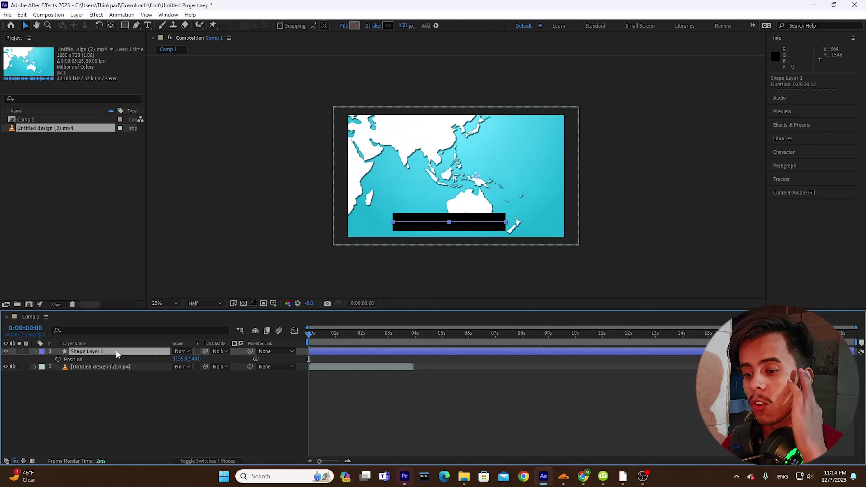
{"action": "left_click", "coordinate": [436, 25]}
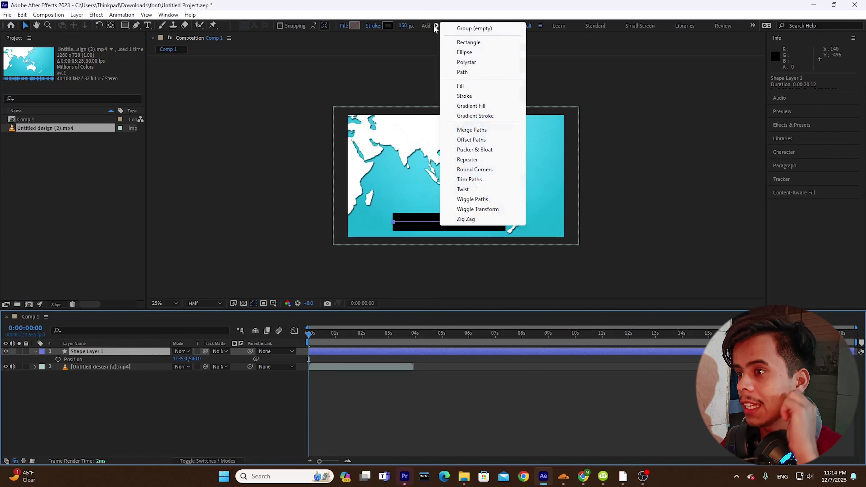
{"action": "left_click", "coordinate": [472, 179]}
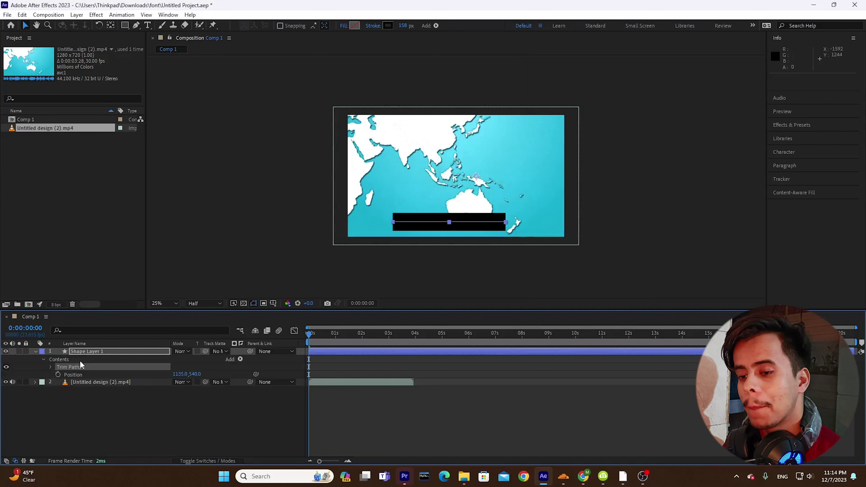
Expand the black bar's Trim Paths, preview the clip, and keyframe End at 0% at the composition's start.
{"action": "left_click", "coordinate": [94, 355]}
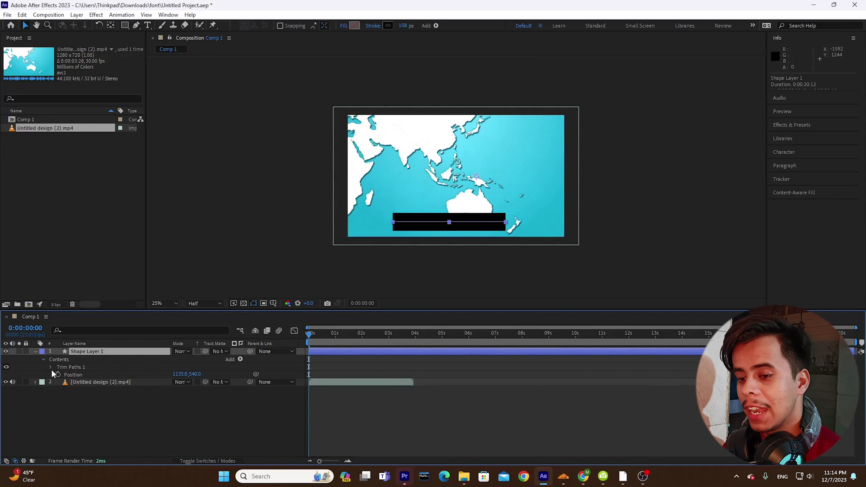
{"action": "left_click", "coordinate": [69, 366]}
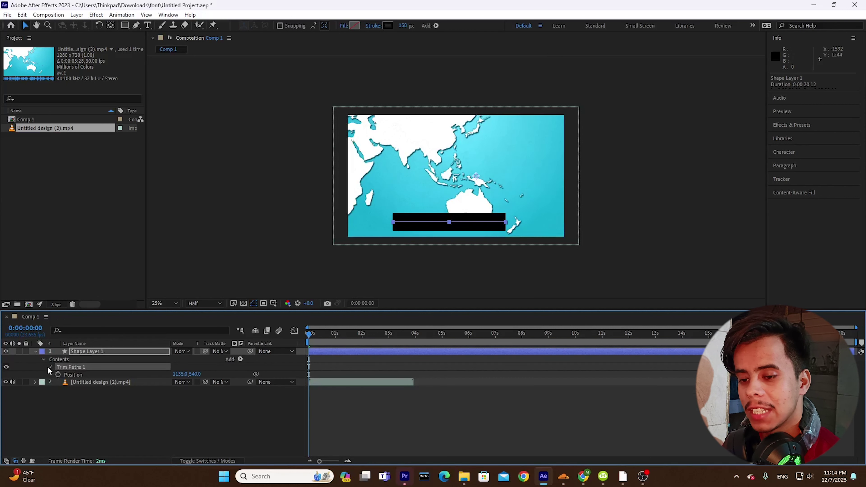
{"action": "left_click", "coordinate": [51, 367]}
{"action": "left_click", "coordinate": [75, 383]}
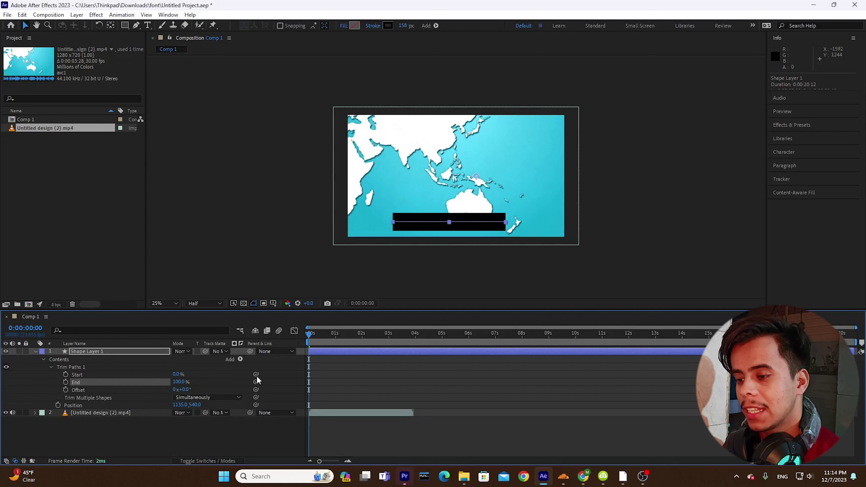
{"action": "key", "text": "space"}
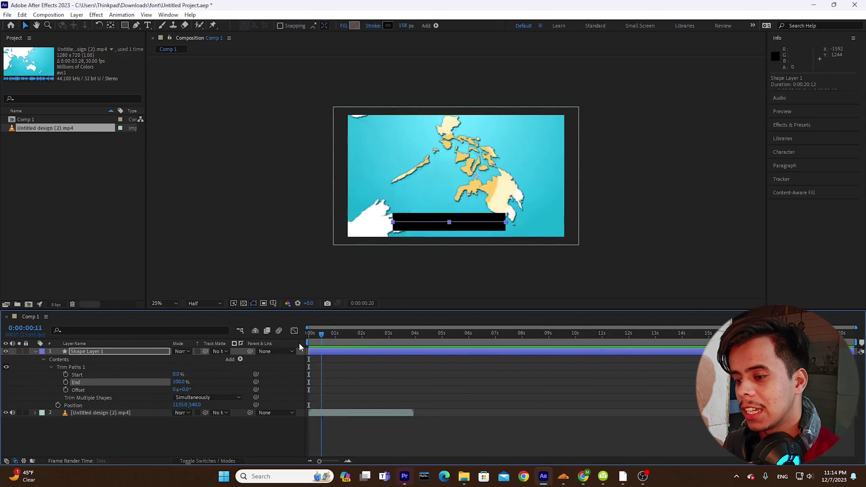
{"action": "key", "text": "space"}
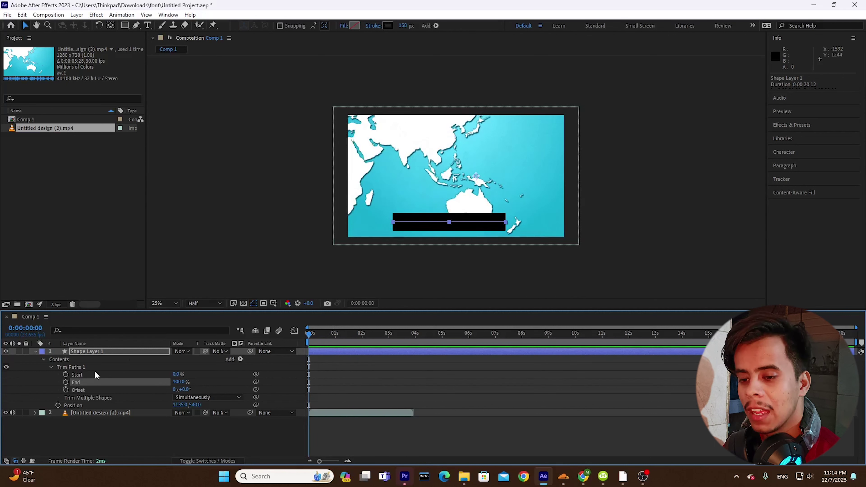
{"action": "left_click", "coordinate": [182, 381]}
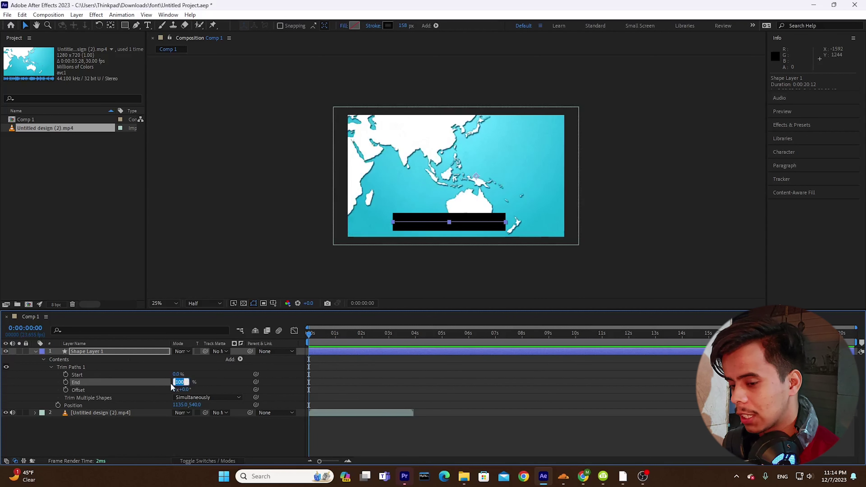
{"action": "left_click", "coordinate": [218, 364]}
{"action": "left_click", "coordinate": [66, 382]}
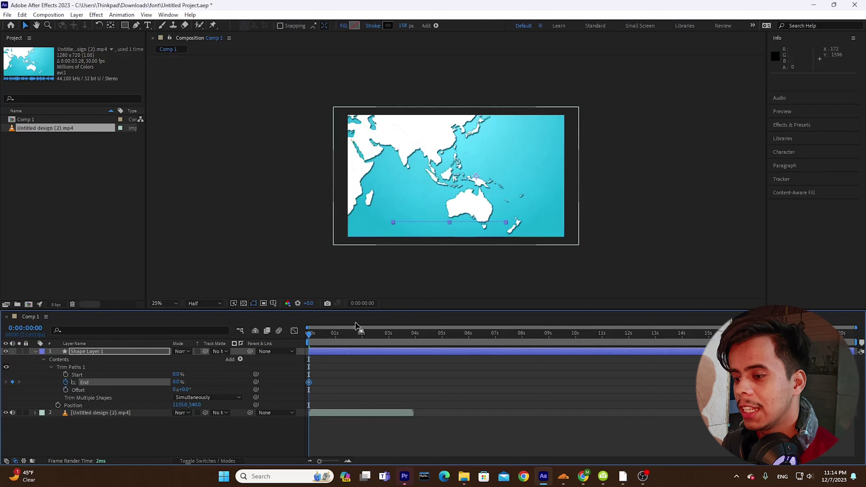
Keyframe the Trim Paths End at 100% at 0:00:01:20 and preview the bar's reveal from the start.
{"action": "left_click_drag", "start_coordinate": [315, 340], "coordinate": [357, 350]}
{"action": "left_click", "coordinate": [177, 382]}
{"action": "key", "text": "Return"}
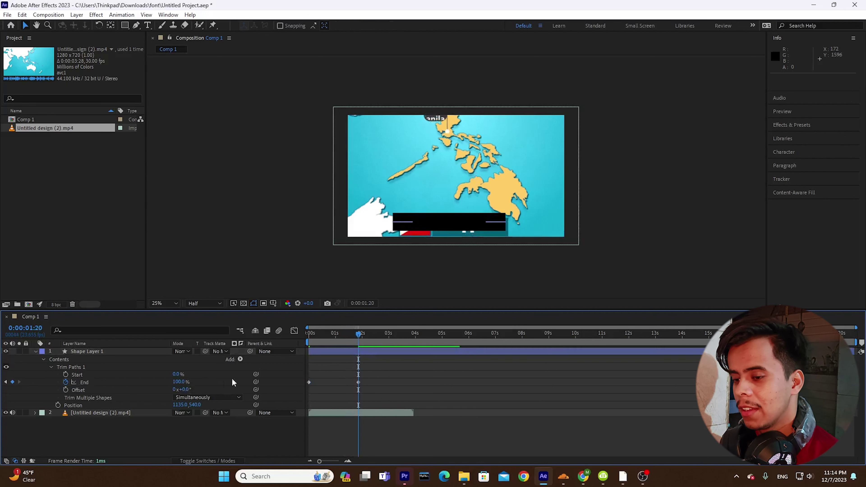
{"action": "left_click_drag", "start_coordinate": [359, 340], "coordinate": [308, 345]}
{"action": "key", "text": "space"}
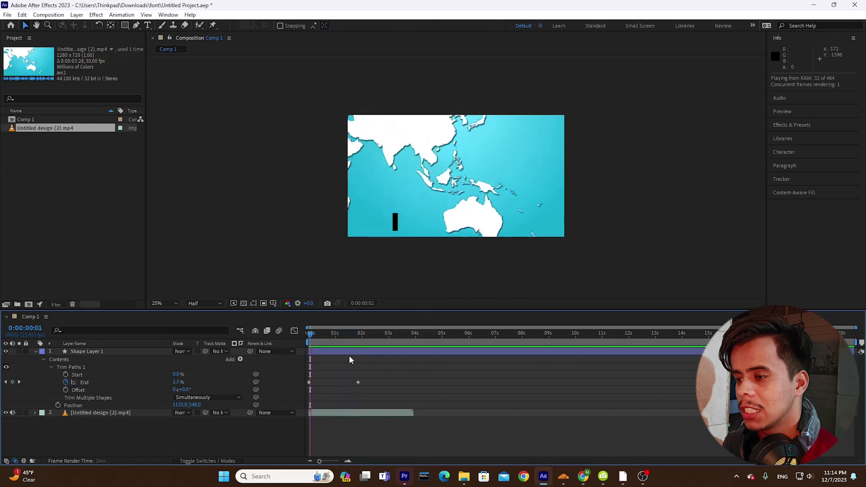
{"action": "key", "text": "space"}
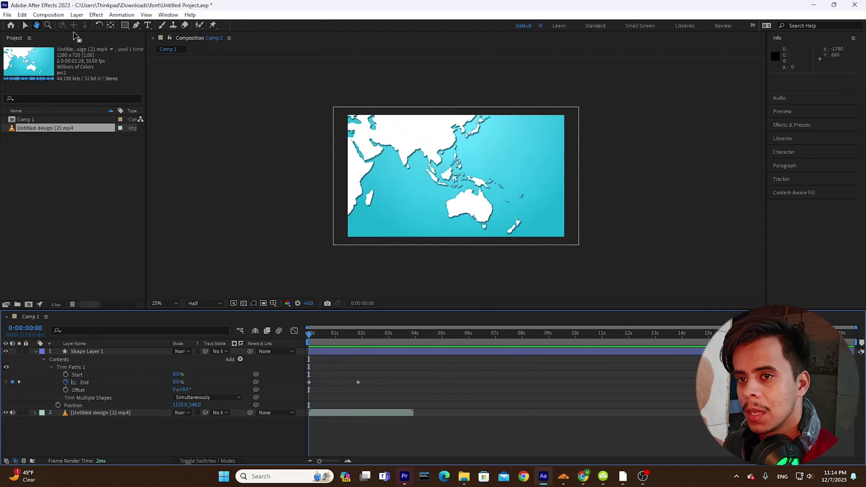
Apply Easy Ease to both Trim Paths End keyframes and preview the bar's animation.
{"action": "key", "text": "v"}
{"action": "left_click_drag", "start_coordinate": [373, 394], "coordinate": [292, 379]}
{"action": "key", "text": "F9"}
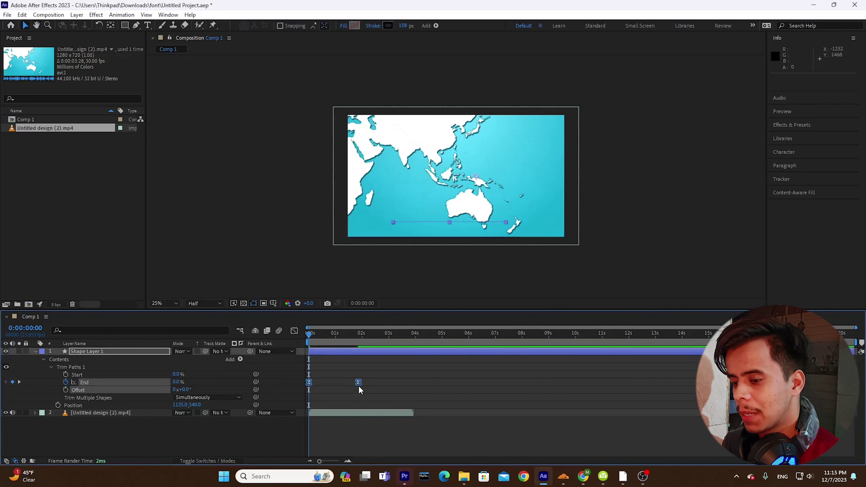
{"action": "left_click", "coordinate": [360, 391]}
{"action": "key", "text": "space"}
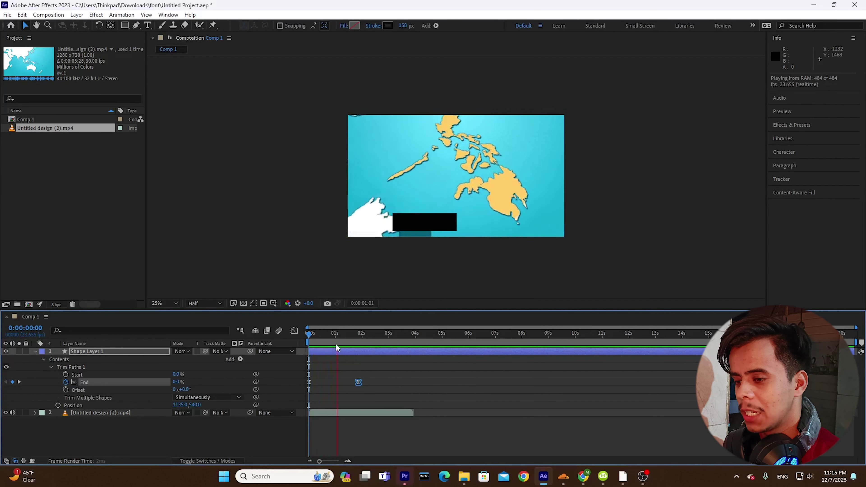
{"action": "key", "text": "space"}
Shorten the reveal by moving the second End keyframe to just after the one-second mark.
{"action": "left_click", "coordinate": [341, 369]}
{"action": "key", "text": "equal"}
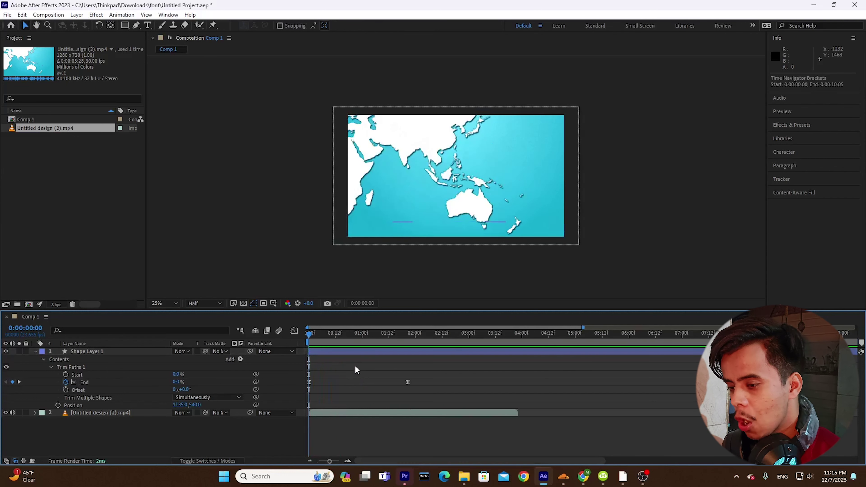
{"action": "left_click", "coordinate": [405, 380]}
Reshape the End keyframes' speed graph so the reveal peaks early and slows gradually toward the end, and preview it.
{"action": "left_click_drag", "start_coordinate": [409, 371], "coordinate": [299, 408]}
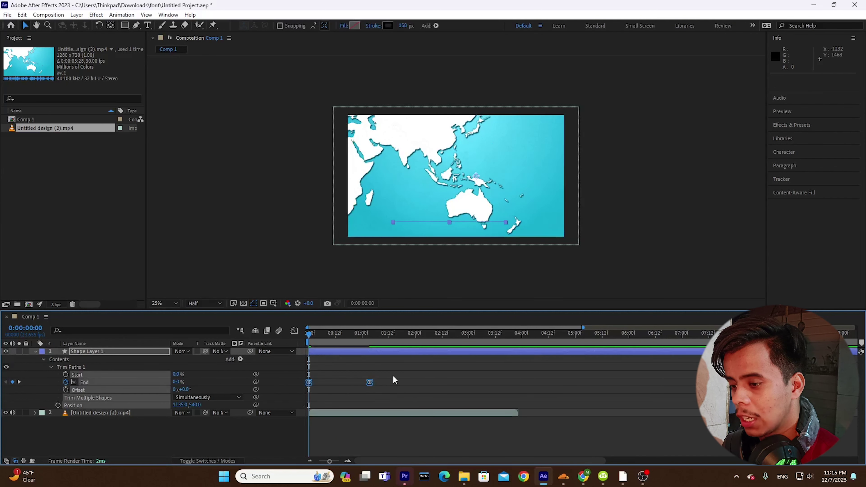
{"action": "left_click", "coordinate": [294, 331]}
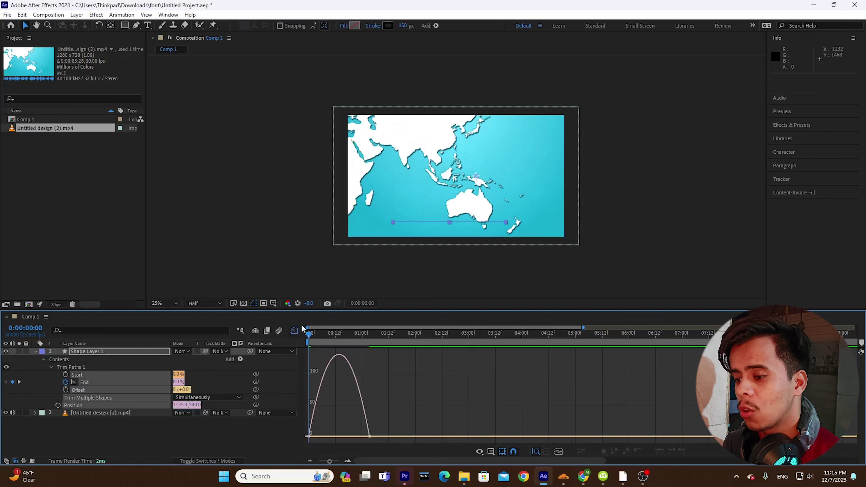
{"action": "left_click", "coordinate": [501, 453]}
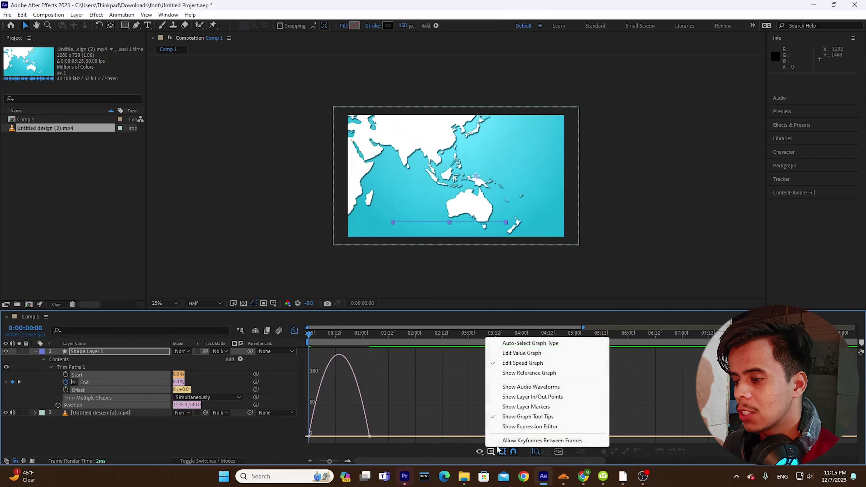
{"action": "left_click", "coordinate": [520, 369]}
{"action": "left_click_drag", "start_coordinate": [426, 422], "coordinate": [282, 441]}
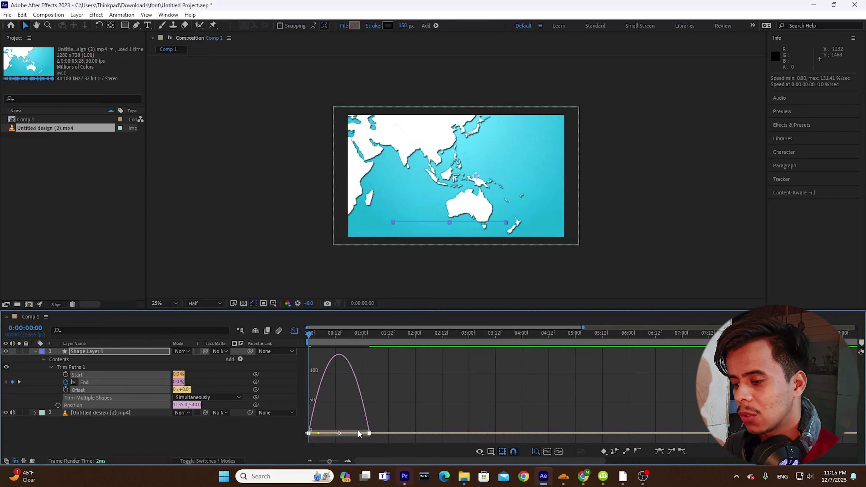
{"action": "left_click_drag", "start_coordinate": [358, 434], "coordinate": [342, 429]}
{"action": "key", "text": "space"}
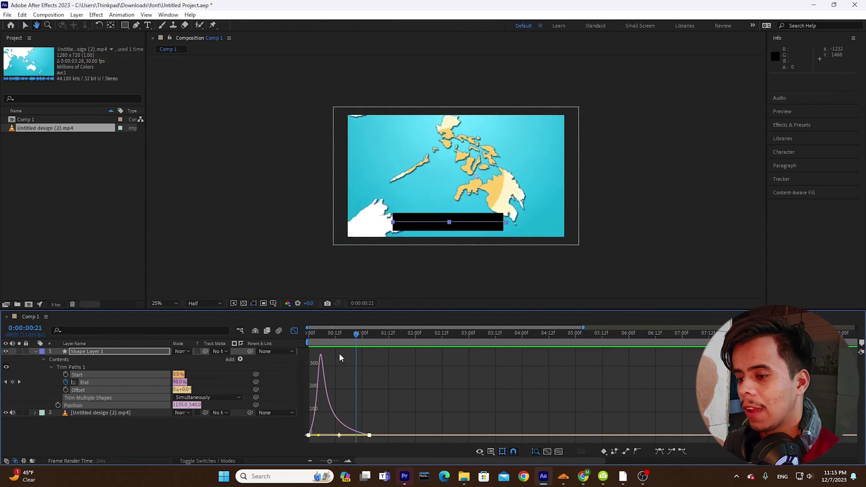
{"action": "key", "text": "space"}
{"action": "key", "text": "space"}
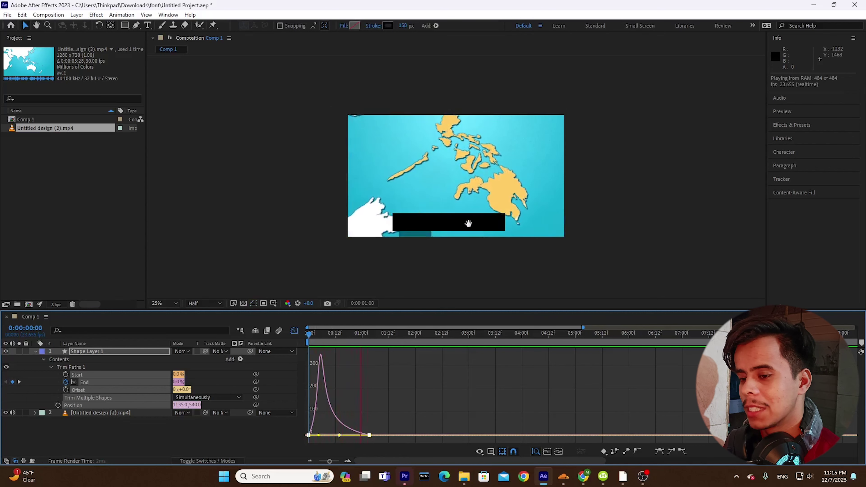
Switch to Chrome to check the name bar in the reference YouTube video, and return to After Effects.
{"action": "mouse_move", "coordinate": [582, 476]}
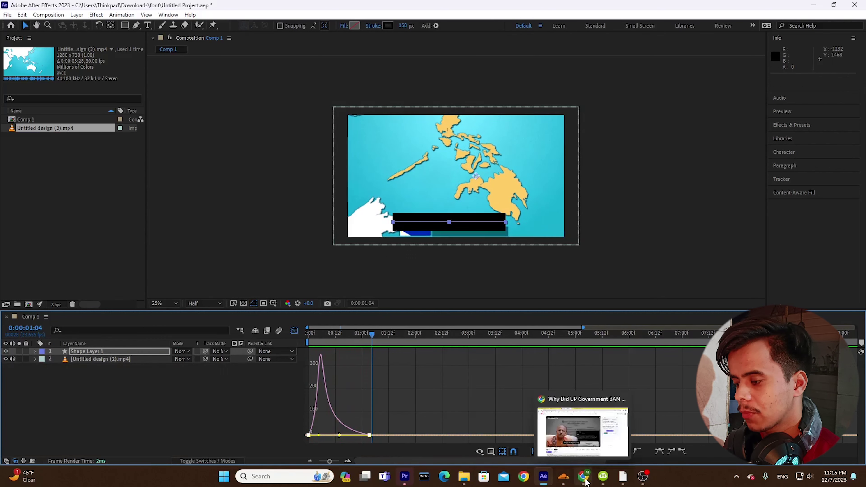
{"action": "left_click", "coordinate": [583, 432]}
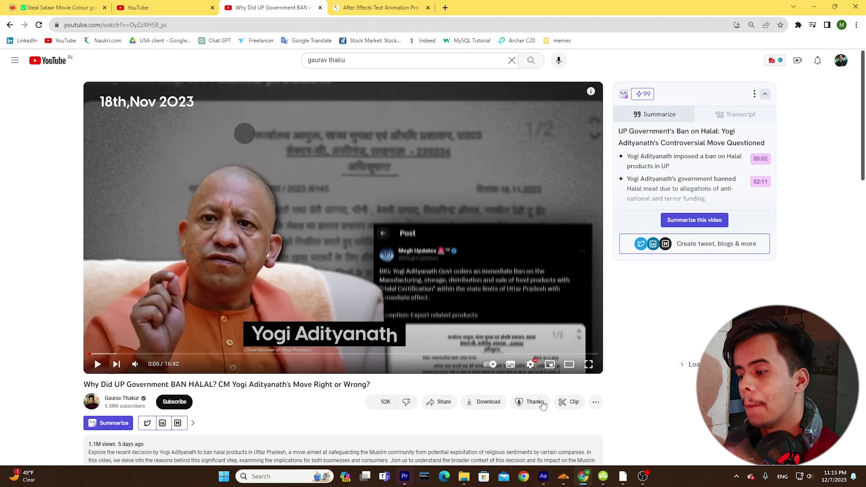
{"action": "key", "text": "alt+Tab"}
Shift the map footage slightly upward in the frame and close the graph editor.
{"action": "left_click", "coordinate": [412, 223]}
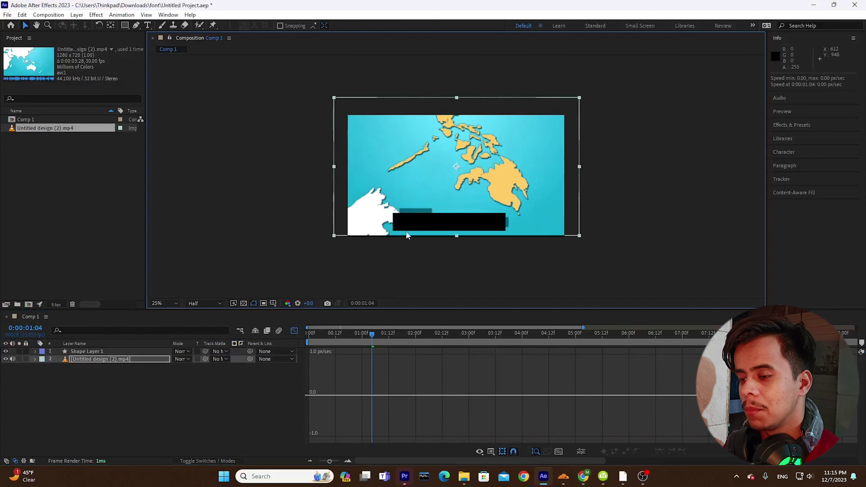
{"action": "left_click", "coordinate": [227, 385]}
{"action": "left_click", "coordinate": [295, 330]}
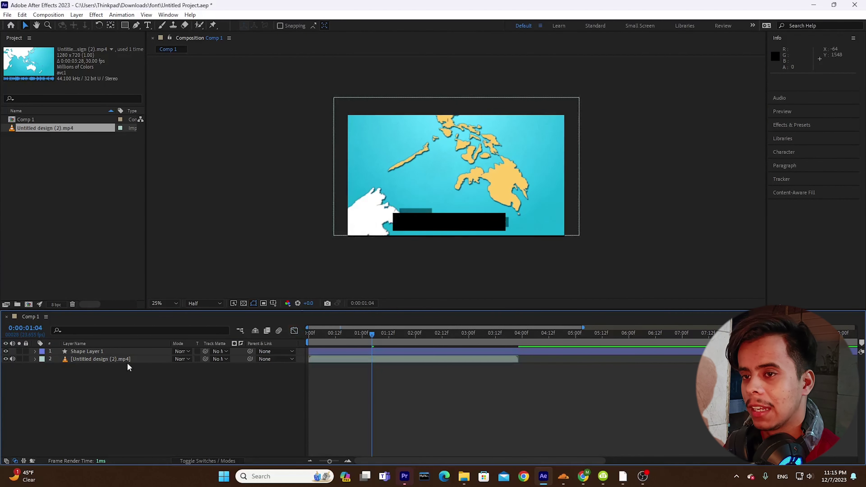
Add the text "pahadi editor" over the black bar and set its fill color to white (FFFFFF).
{"action": "left_click", "coordinate": [147, 25]}
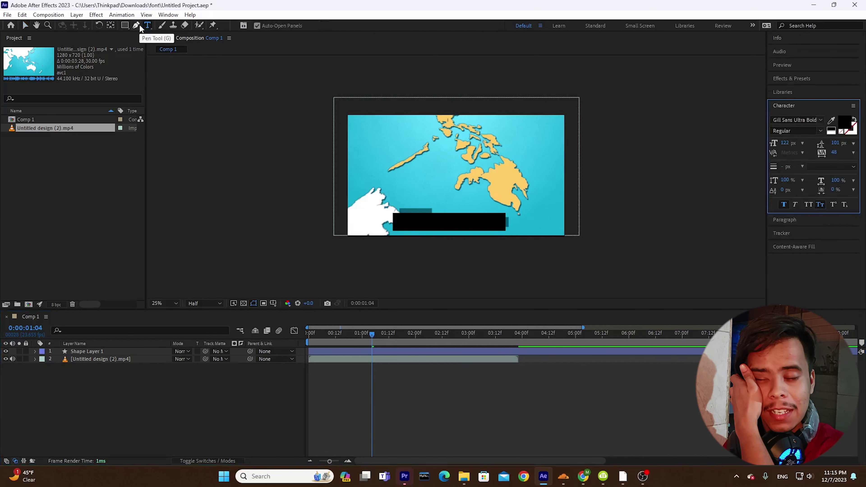
{"action": "left_click", "coordinate": [404, 223]}
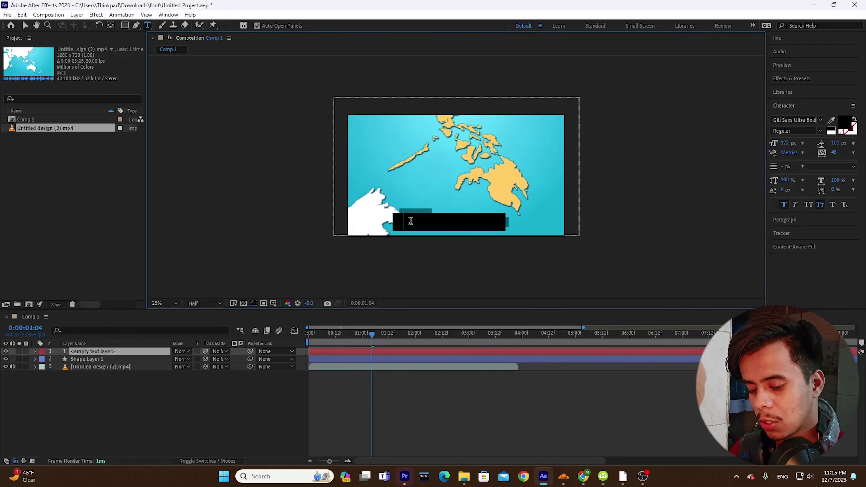
{"action": "type", "text": "pahadi editor"}
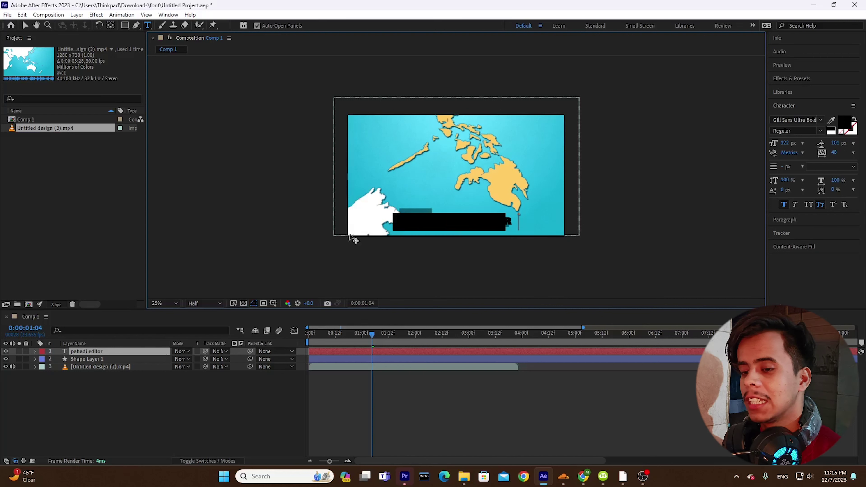
{"action": "key", "text": "ctrl+a"}
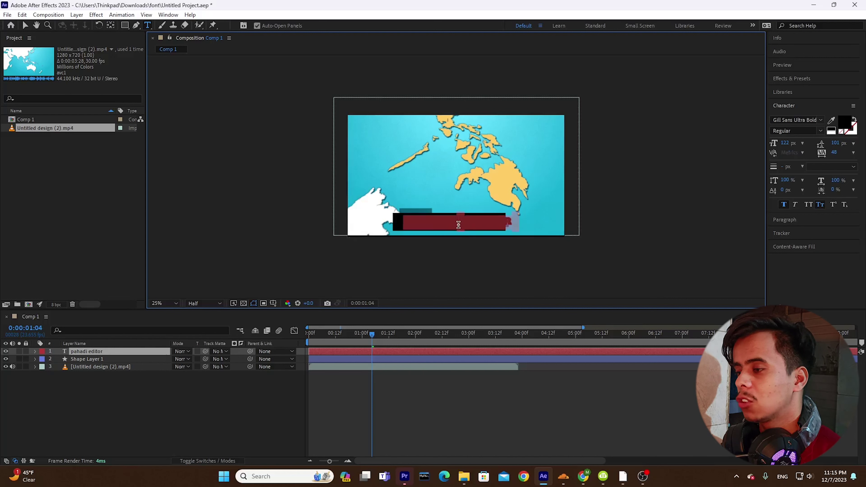
{"action": "left_click", "coordinate": [845, 123]}
{"action": "left_click_drag", "start_coordinate": [184, 194], "coordinate": [102, 138]}
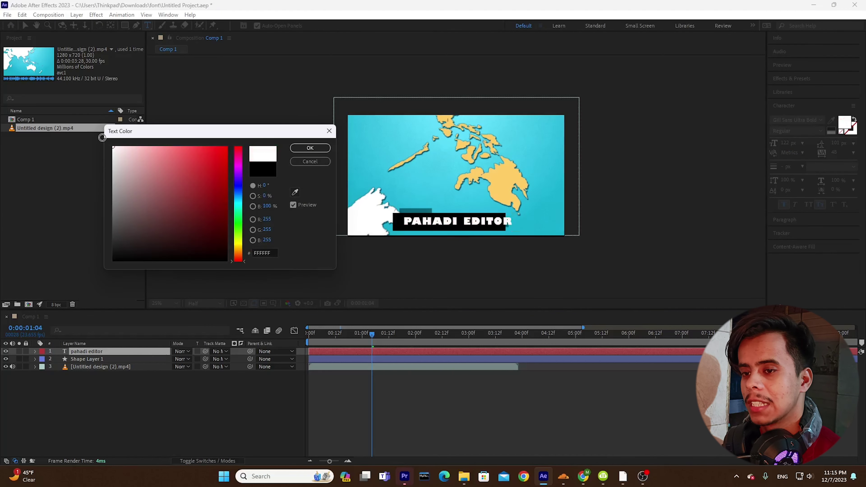
{"action": "left_click", "coordinate": [310, 148]}
Move the "pahadi editor" text slightly left and down so it sits within the black bar.
{"action": "left_click", "coordinate": [212, 410]}
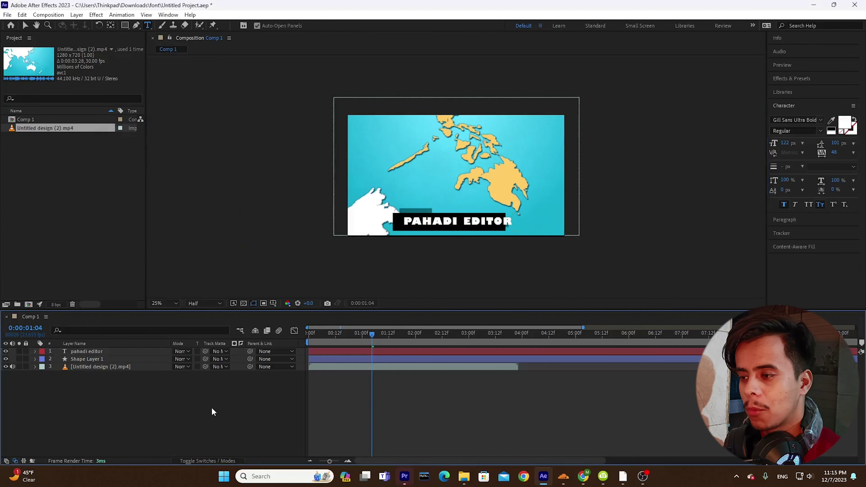
{"action": "left_click", "coordinate": [25, 26]}
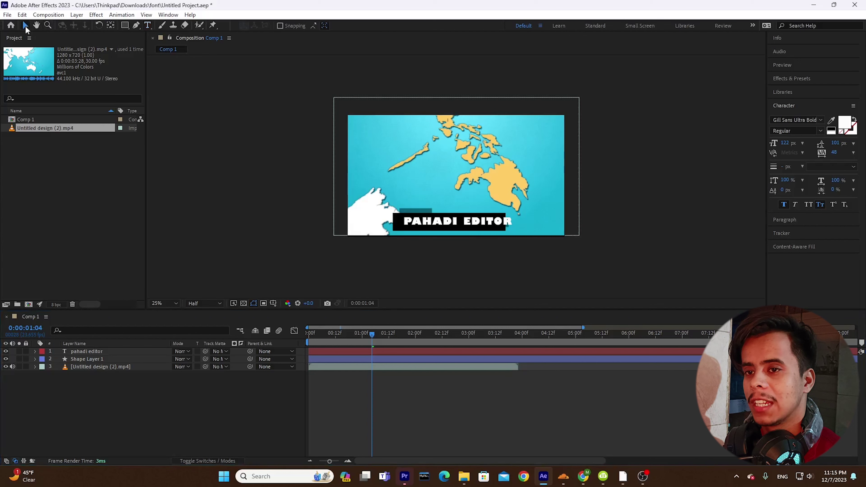
{"action": "left_click_drag", "start_coordinate": [452, 228], "coordinate": [442, 227]}
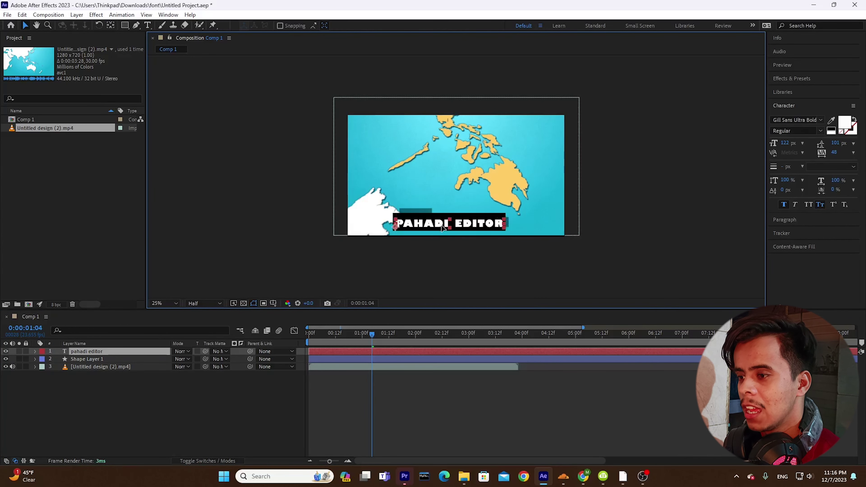
Change the font of the whole "pahadi editor" text to The Bold Font.
{"action": "double_click", "coordinate": [442, 227]}
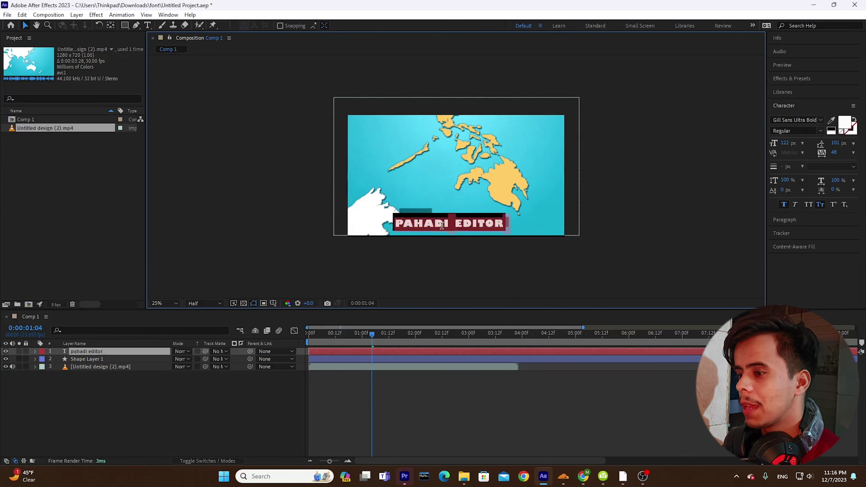
{"action": "left_click", "coordinate": [820, 120]}
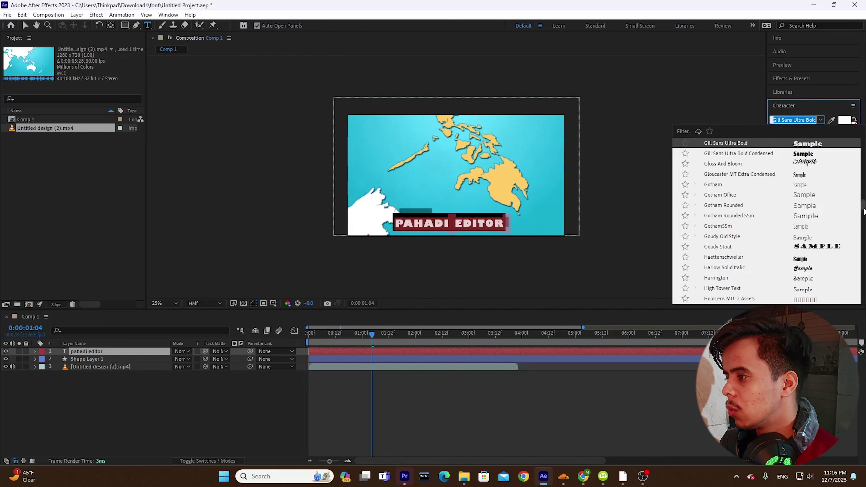
{"action": "left_click_drag", "start_coordinate": [863, 206], "coordinate": [862, 262]}
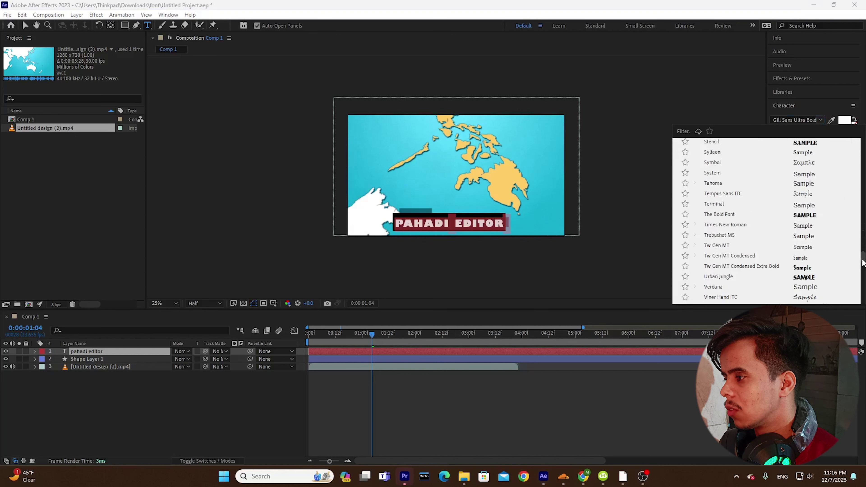
{"action": "left_click", "coordinate": [806, 215]}
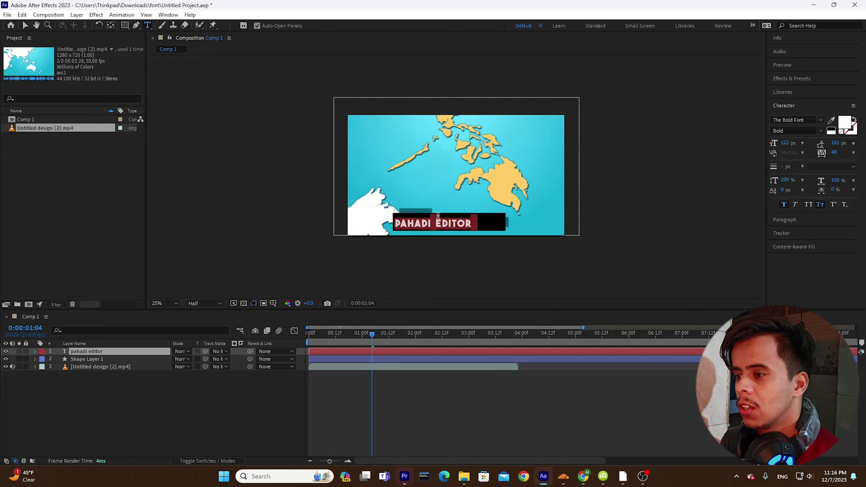
Increase the font size of the "pahadi editor" text to 159 px and deselect the layer.
{"action": "left_click", "coordinate": [25, 25]}
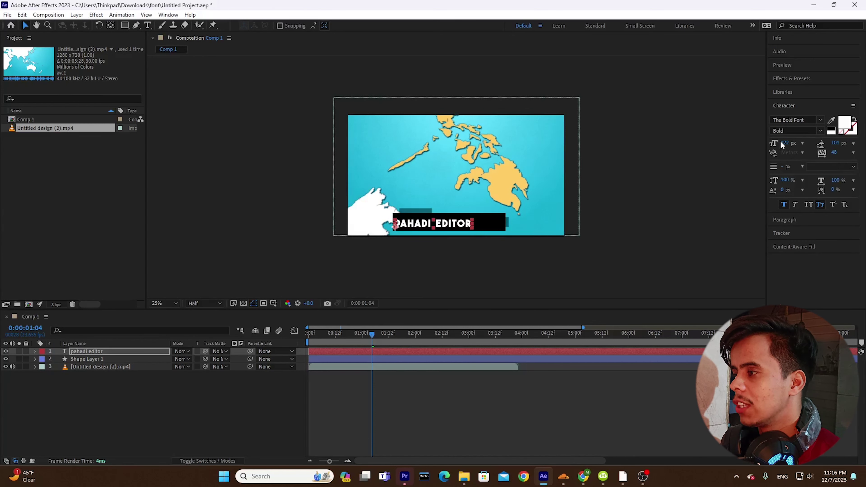
{"action": "left_click_drag", "start_coordinate": [780, 141], "coordinate": [794, 141]}
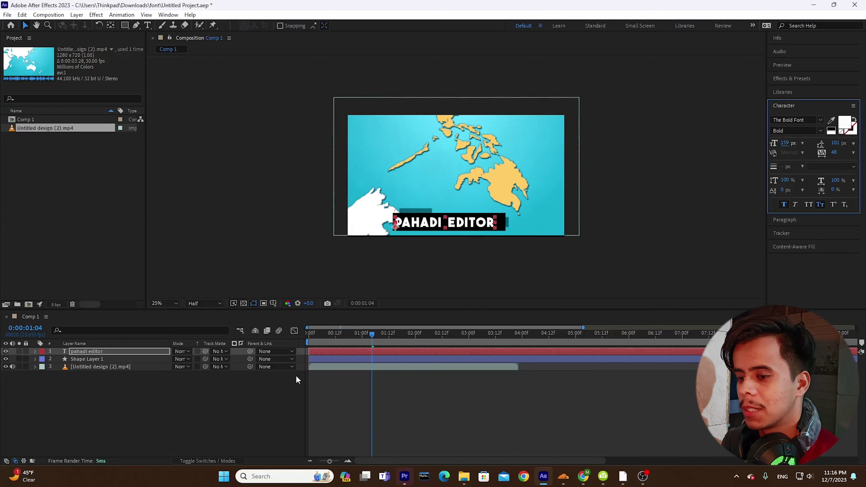
{"action": "left_click", "coordinate": [294, 383]}
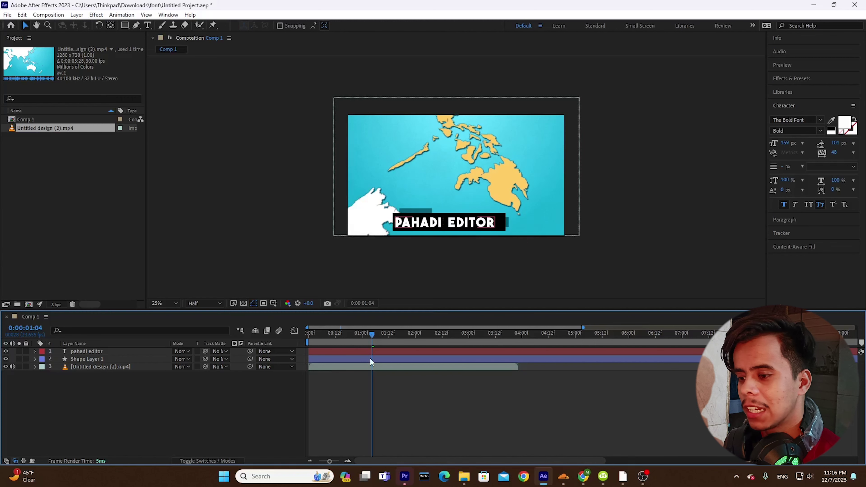
Preview the composition from its first frame and compare the name bar with the reference YouTube video in Chrome.
{"action": "key", "text": "Home"}
{"action": "key", "text": "space"}
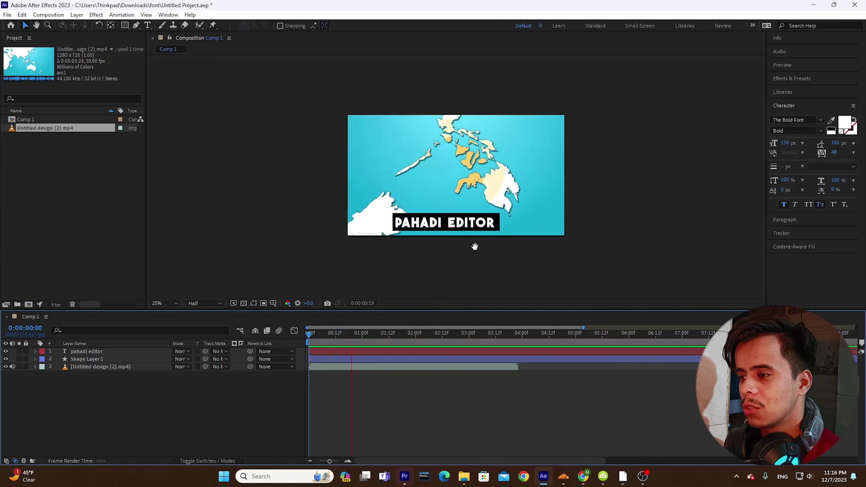
{"action": "key", "text": "space"}
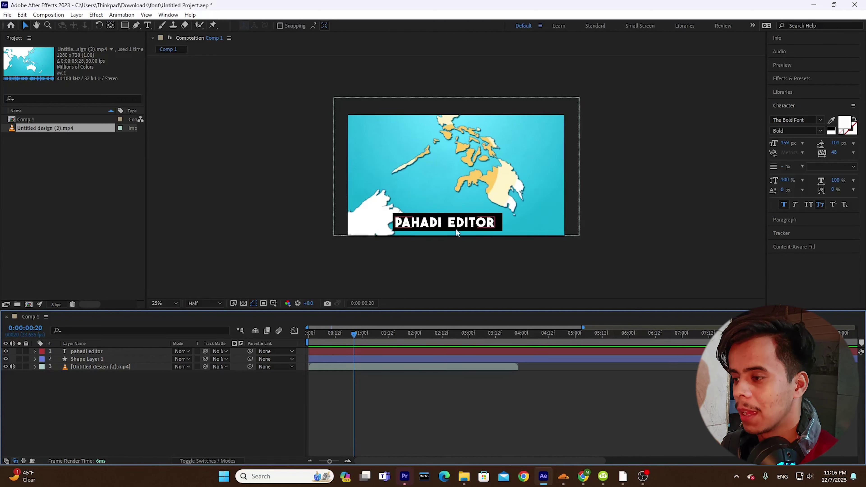
{"action": "key", "text": "alt+Tab"}
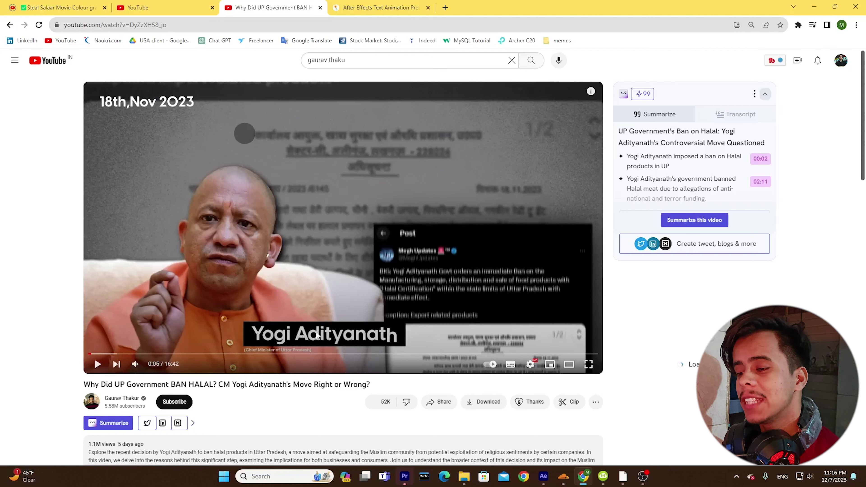
{"action": "key", "text": "alt+Tab"}
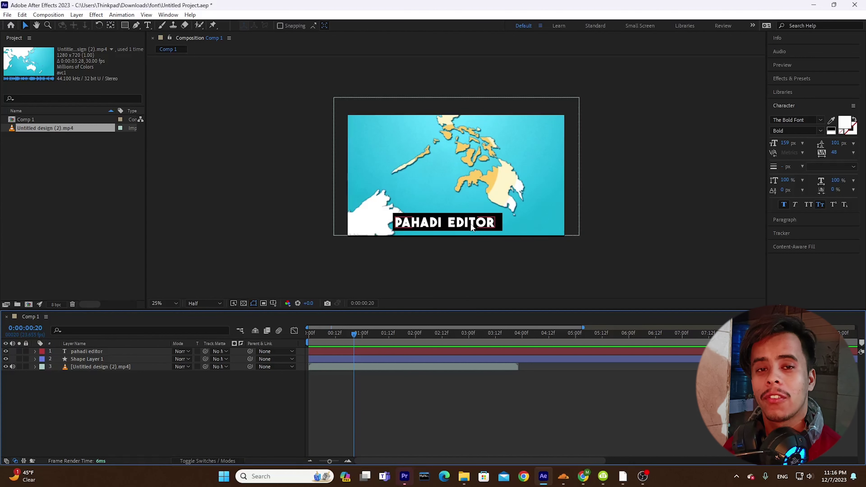
Clear the effects and presets search and browse the Text animation preset folders, including 3D Text and Animate Out.
{"action": "left_click", "coordinate": [782, 77]}
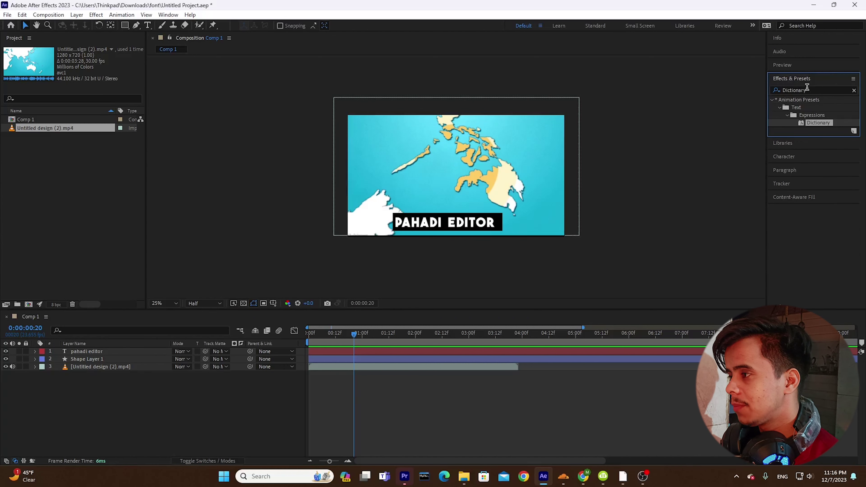
{"action": "left_click", "coordinate": [776, 91]}
{"action": "key", "text": "BackSpace"}
{"action": "left_click", "coordinate": [771, 100]}
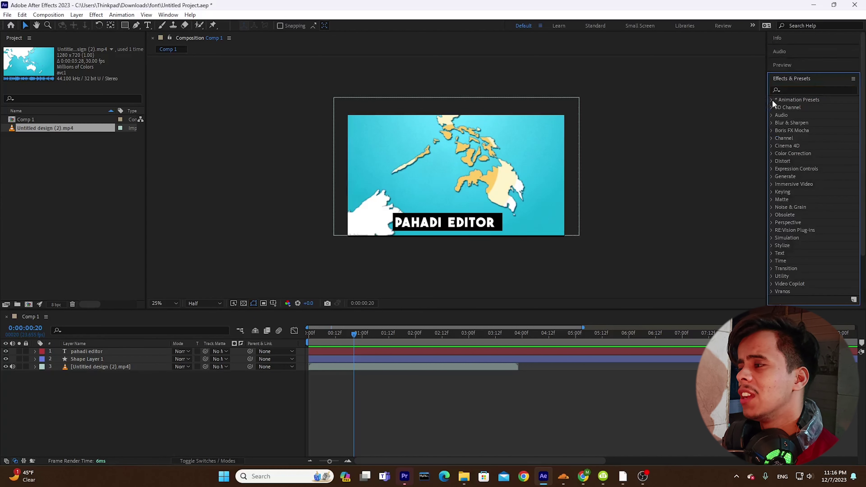
{"action": "left_click", "coordinate": [772, 100]}
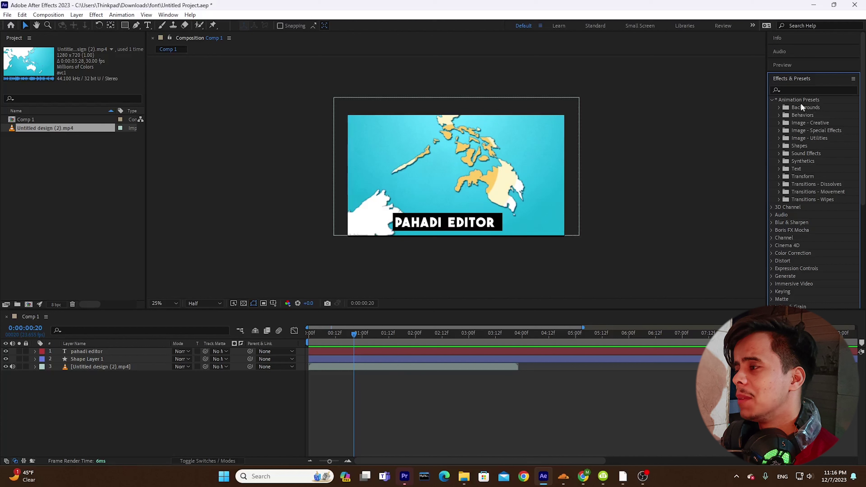
{"action": "left_click", "coordinate": [781, 167]}
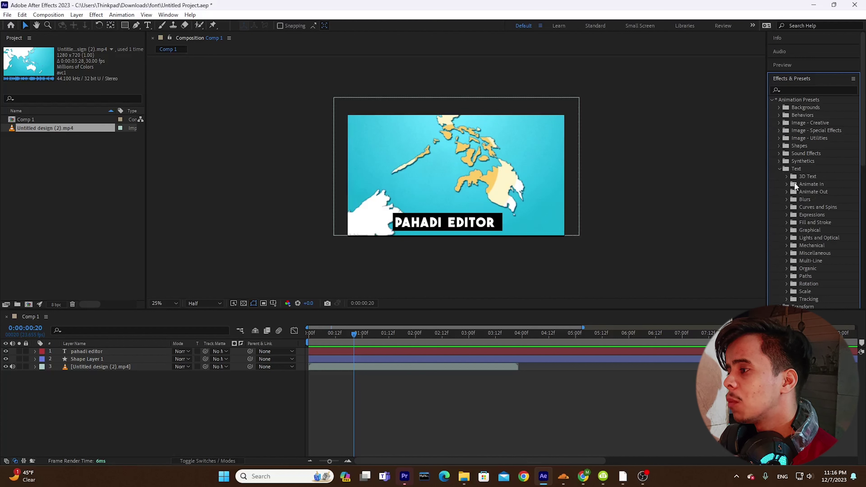
{"action": "scroll", "coordinate": [798, 76], "scroll_direction": "down", "scroll_amount": 5}
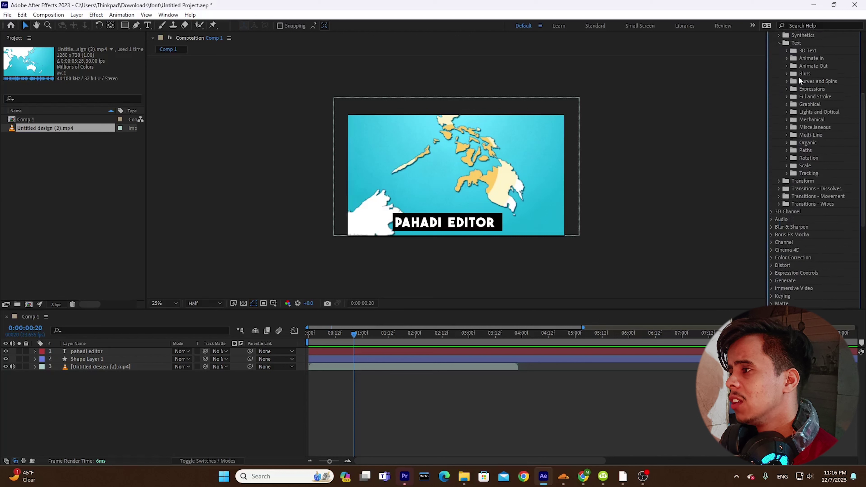
{"action": "left_click", "coordinate": [787, 50]}
{"action": "left_click", "coordinate": [787, 50]}
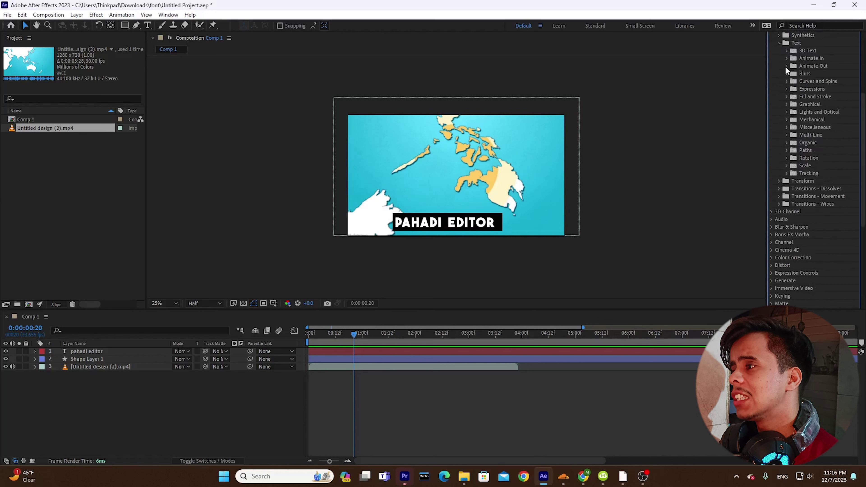
{"action": "left_click", "coordinate": [785, 66]}
{"action": "left_click", "coordinate": [784, 66]}
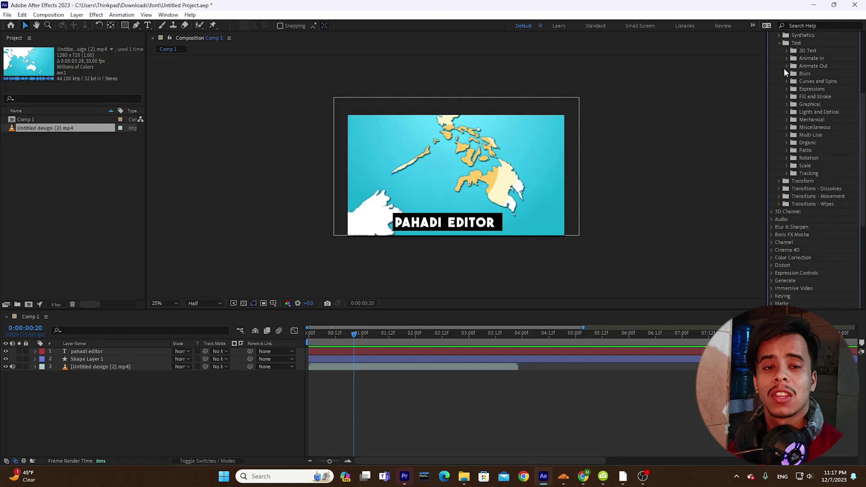
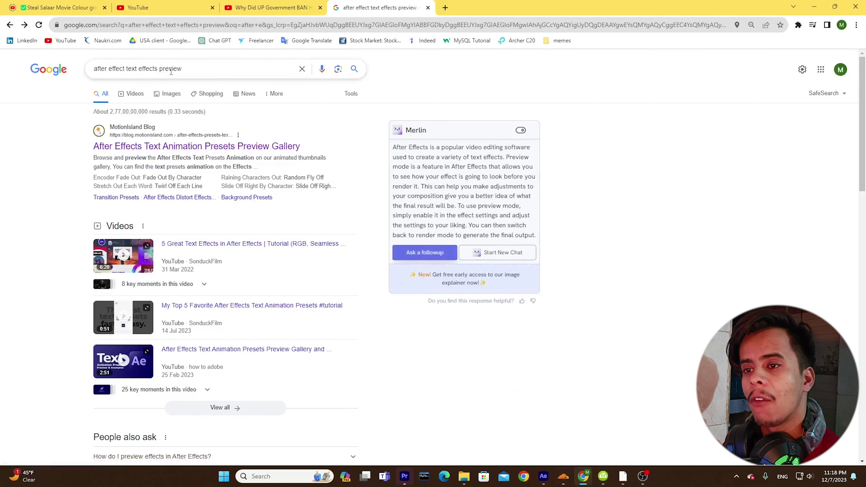
In Chrome, run a Google search for "after effect text effects preview".
{"action": "left_click", "coordinate": [191, 69]}
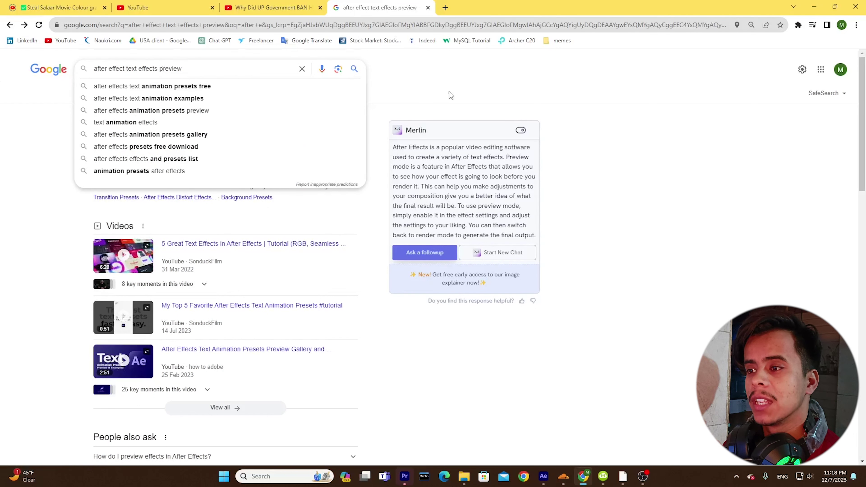
{"action": "left_click", "coordinate": [417, 76]}
{"action": "left_click", "coordinate": [199, 68]}
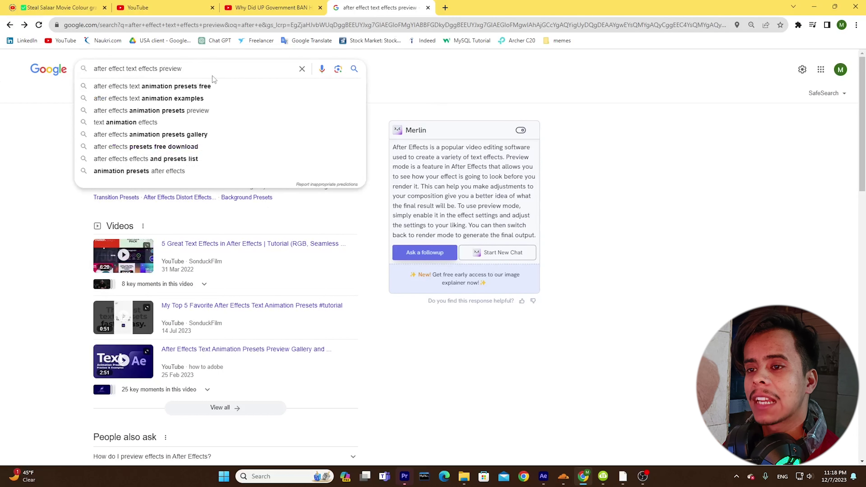
{"action": "left_click", "coordinate": [366, 70]}
{"action": "left_click", "coordinate": [228, 67]}
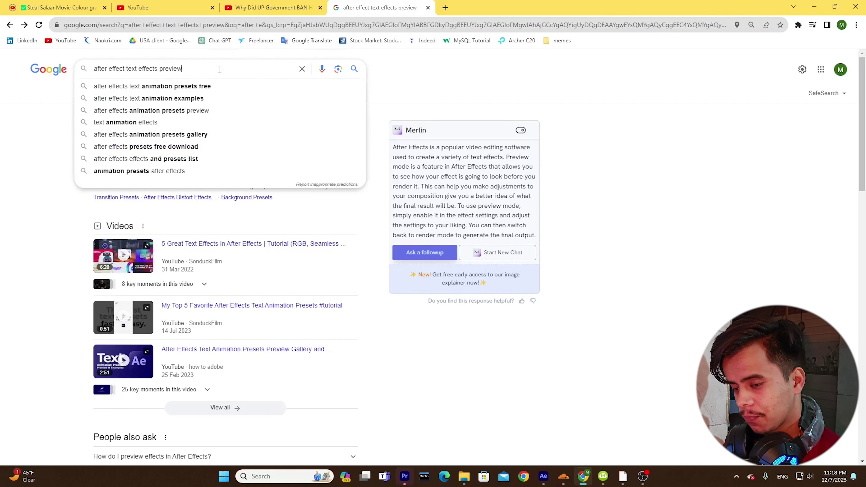
{"action": "key", "text": "Return"}
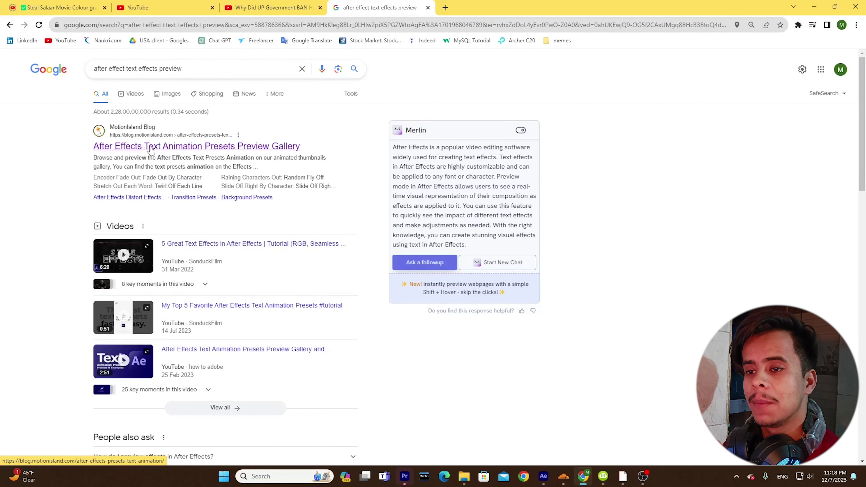
Open MotionIsland's After Effects Text Animation Presets Preview Gallery and examine the 3D Text and Animate In previews.
{"action": "left_click", "coordinate": [131, 148]}
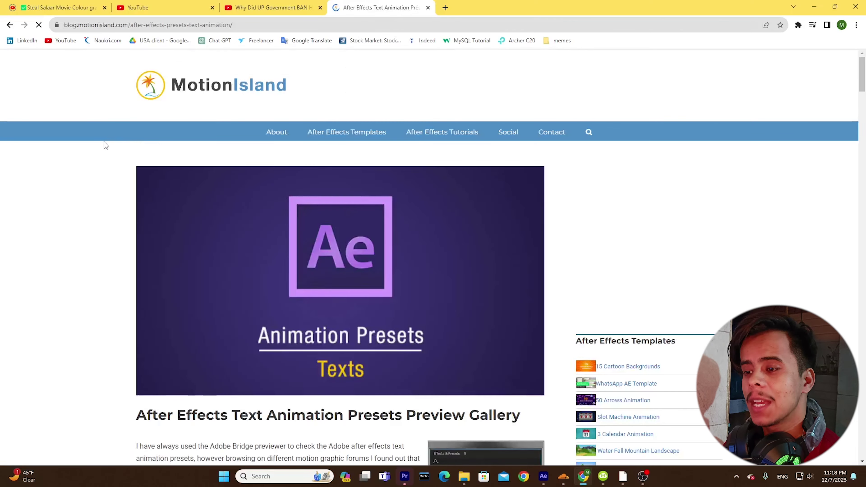
{"action": "left_click_drag", "start_coordinate": [864, 84], "coordinate": [864, 117]}
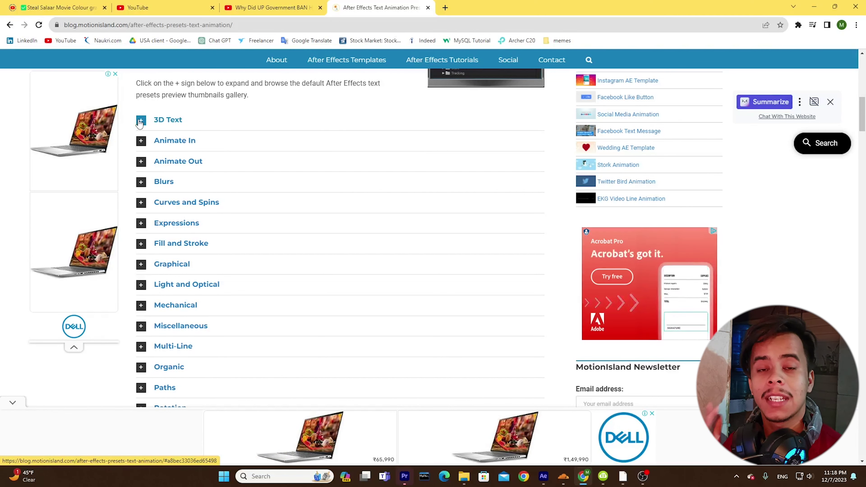
{"action": "left_click", "coordinate": [157, 127]}
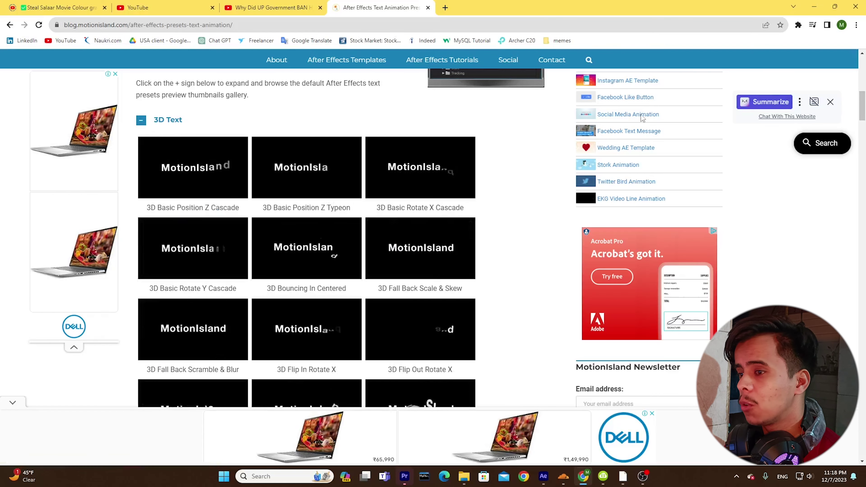
{"action": "scroll", "coordinate": [862, 127], "scroll_direction": "down", "scroll_amount": 7}
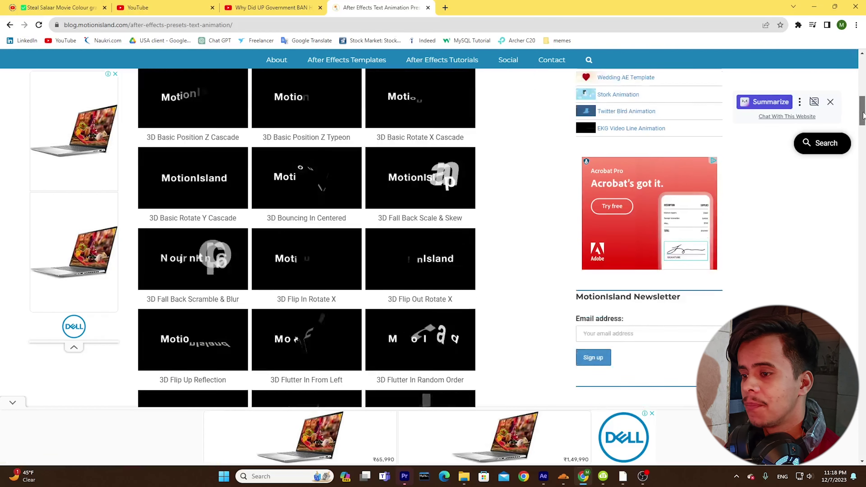
{"action": "scroll", "coordinate": [862, 128], "scroll_direction": "down", "scroll_amount": 14}
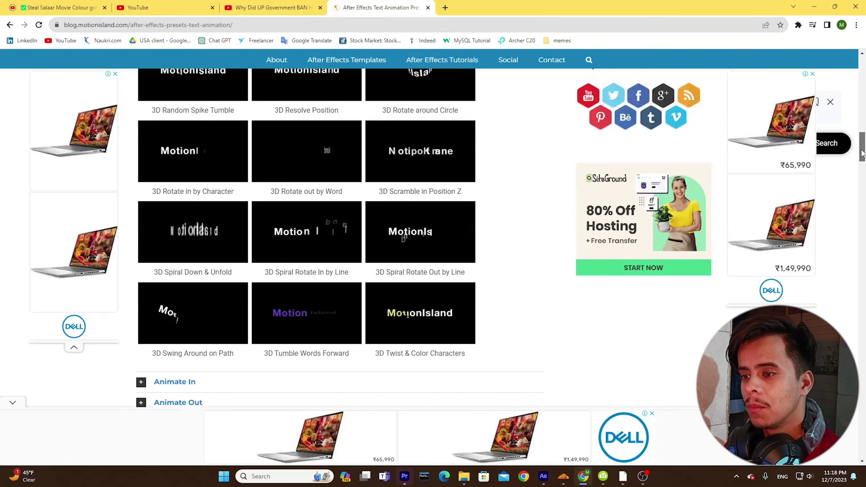
{"action": "left_click", "coordinate": [184, 247]}
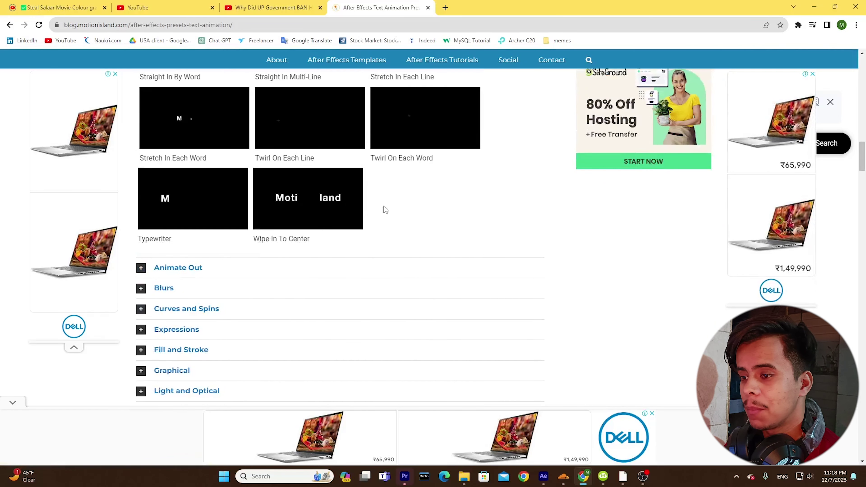
{"action": "scroll", "coordinate": [864, 162], "scroll_direction": "up", "scroll_amount": 4}
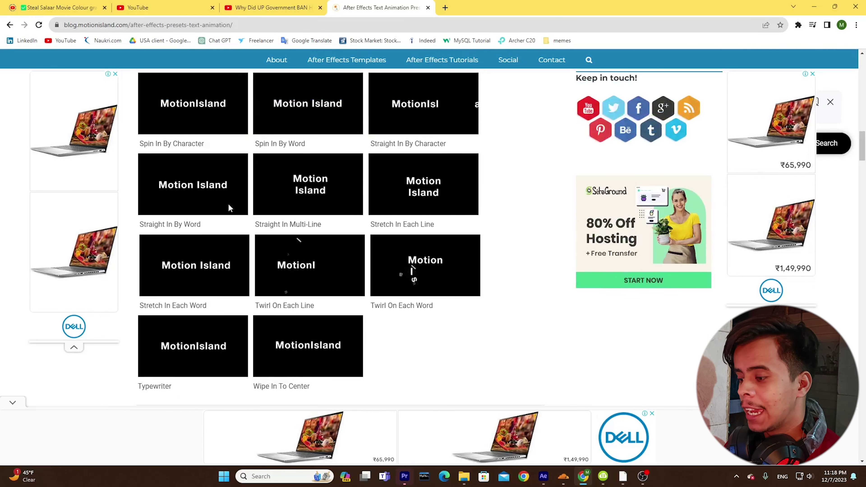
Switch to After Effects, select the "pahadi editor" text layer and collapse the Animation Presets folder.
{"action": "left_click", "coordinate": [543, 476]}
{"action": "left_click", "coordinate": [100, 351]}
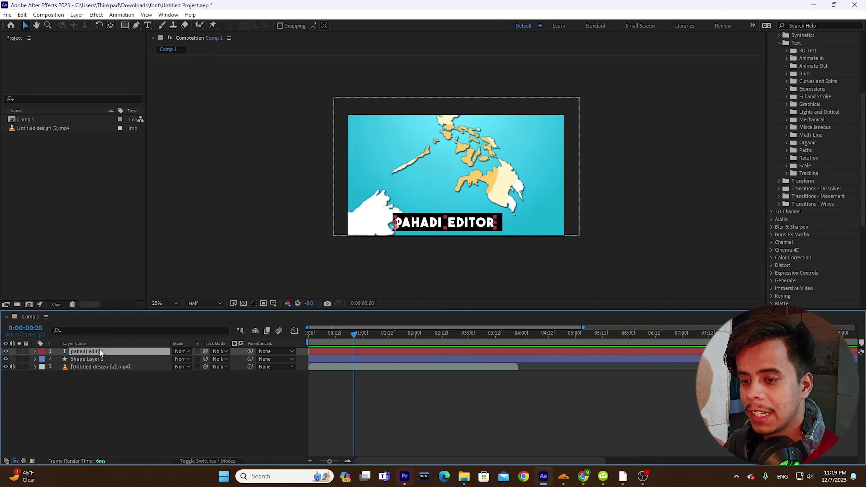
{"action": "scroll", "coordinate": [794, 82], "scroll_direction": "up", "scroll_amount": 4}
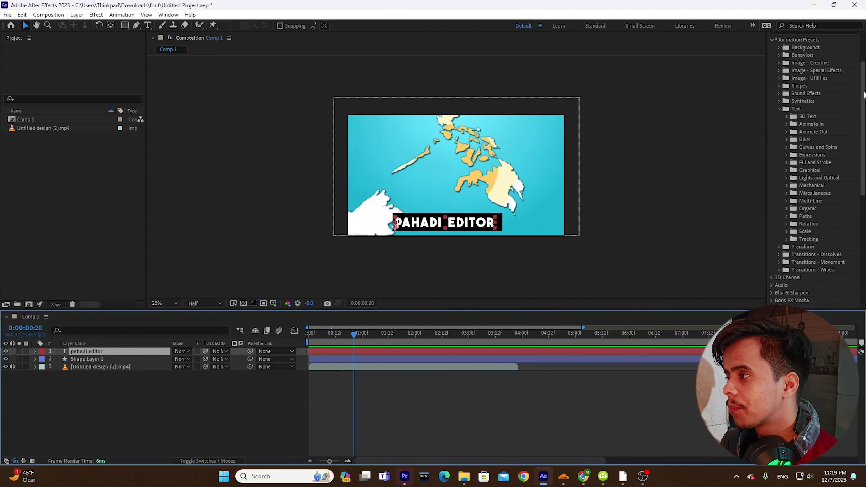
{"action": "left_click", "coordinate": [772, 39]}
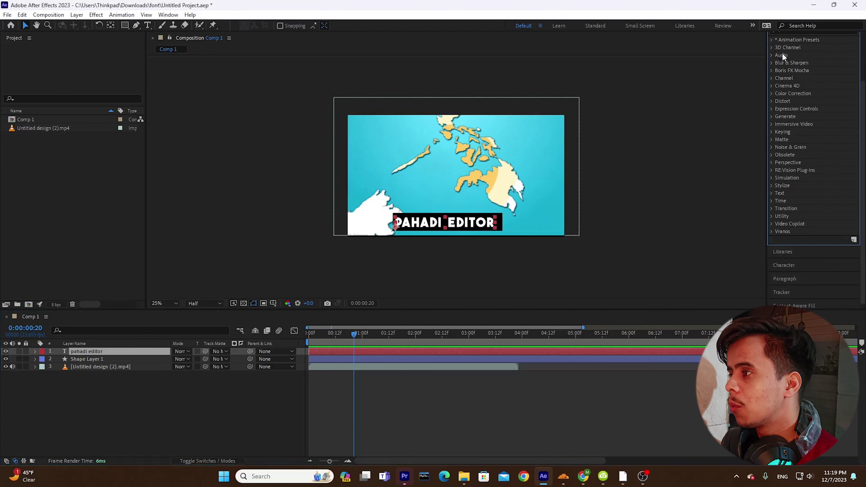
{"action": "scroll", "coordinate": [857, 96], "scroll_direction": "up", "scroll_amount": 2}
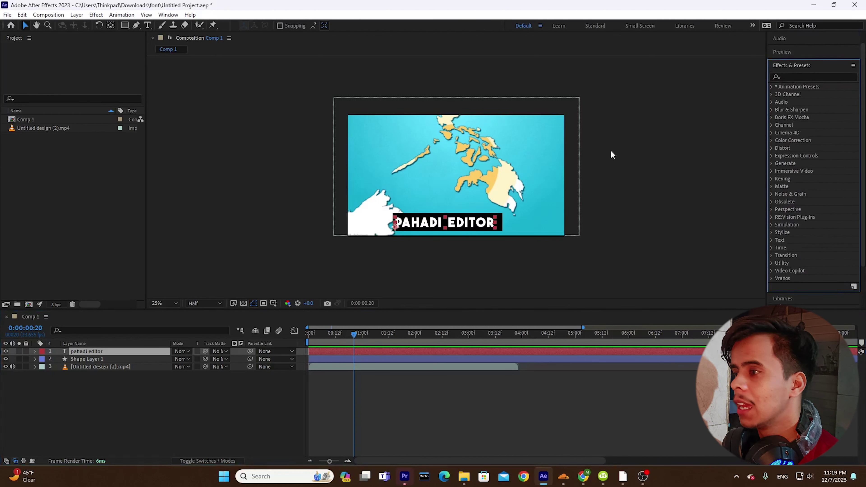
{"action": "left_click", "coordinate": [108, 356]}
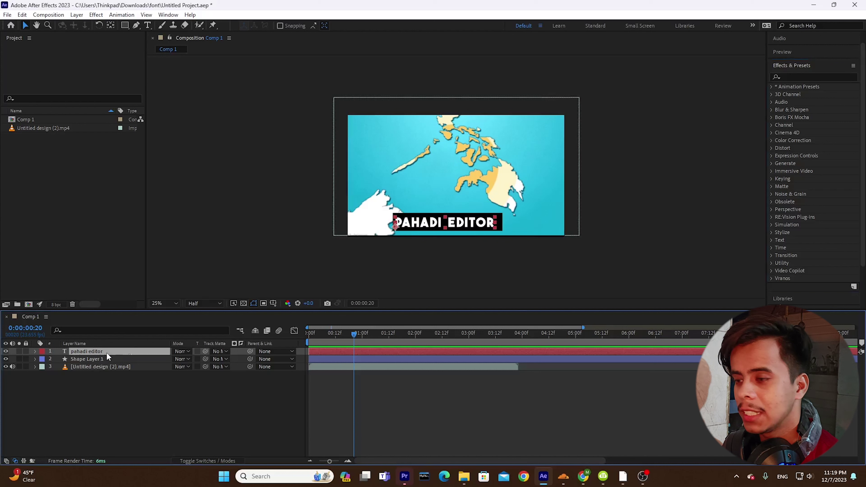
Expand Animation Presets and browse the Text presets in the 3D Text and Animate In folders.
{"action": "left_click", "coordinate": [809, 88]}
{"action": "left_click", "coordinate": [769, 87]}
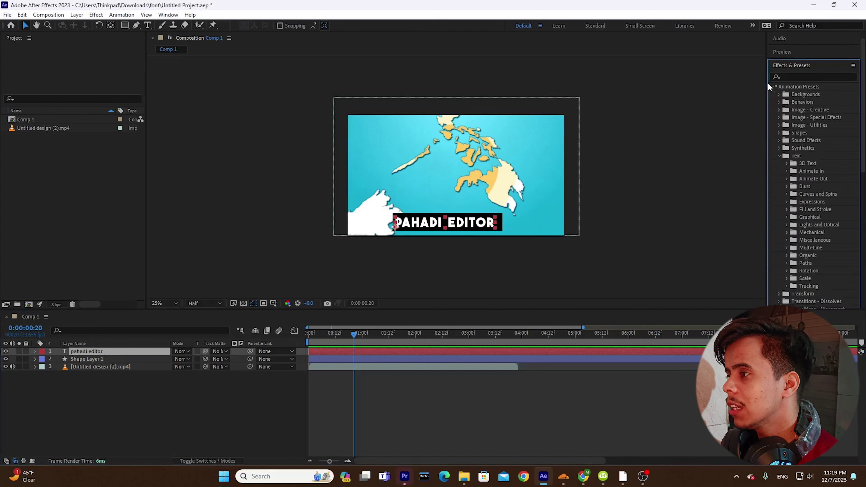
{"action": "left_click", "coordinate": [779, 156]}
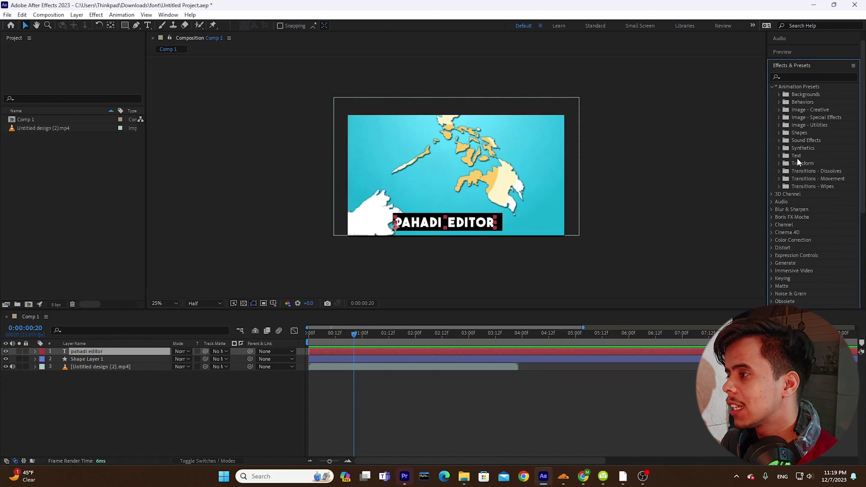
{"action": "left_click", "coordinate": [779, 156]}
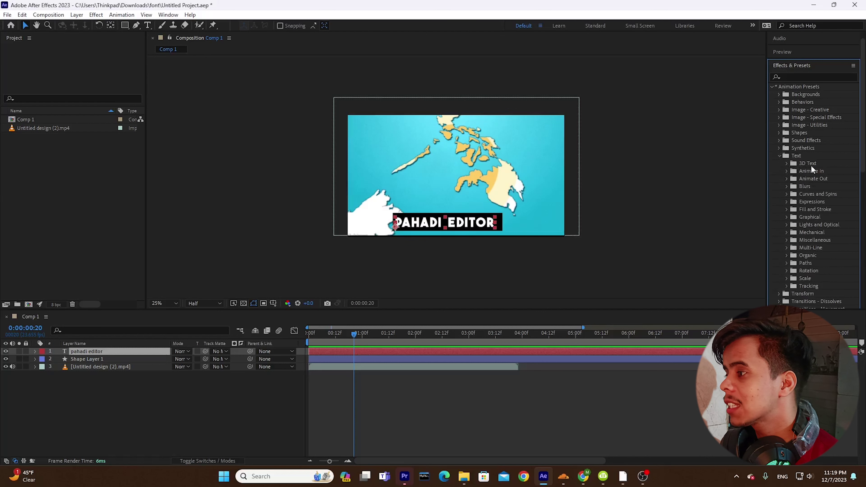
{"action": "left_click", "coordinate": [787, 164]}
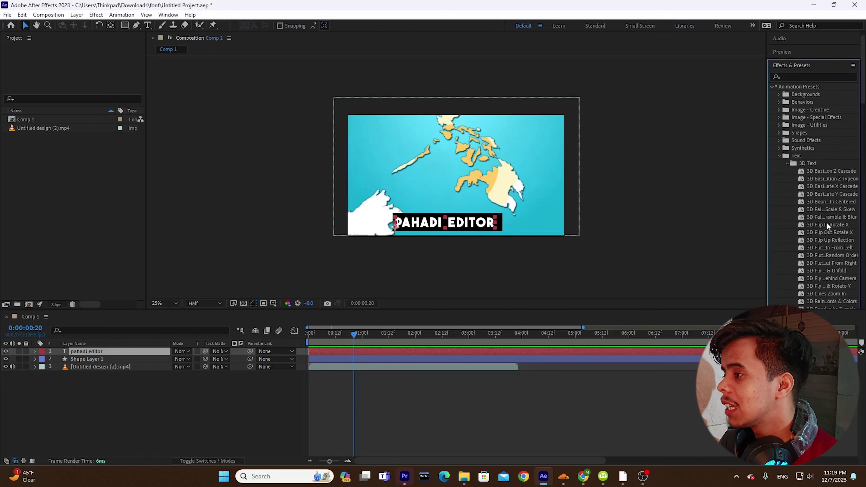
{"action": "scroll", "coordinate": [863, 94], "scroll_direction": "down", "scroll_amount": 4}
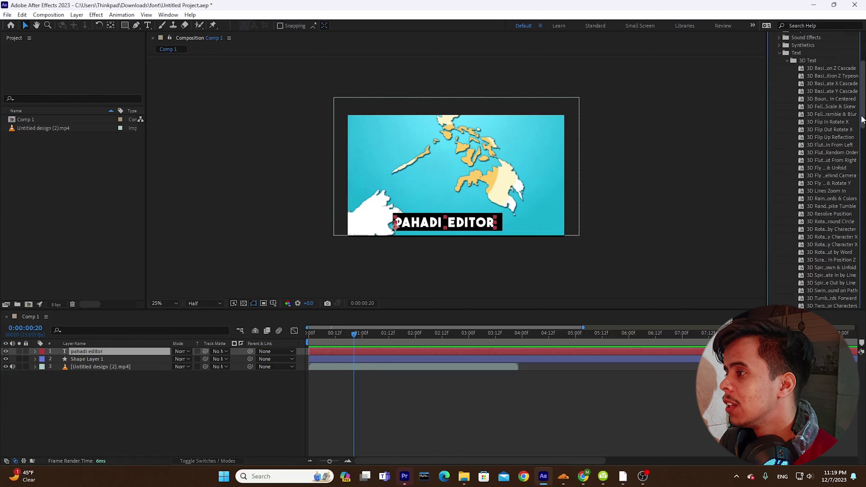
{"action": "left_click", "coordinate": [788, 68]}
{"action": "left_click", "coordinate": [788, 76]}
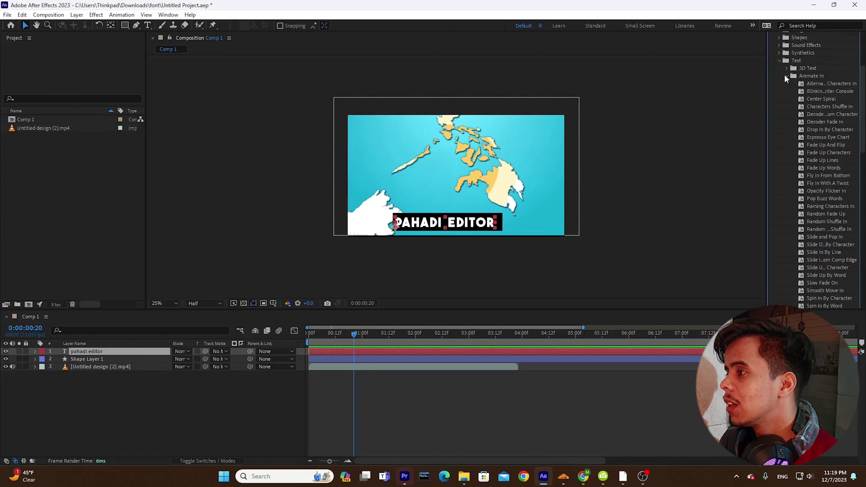
{"action": "left_click", "coordinate": [787, 75]}
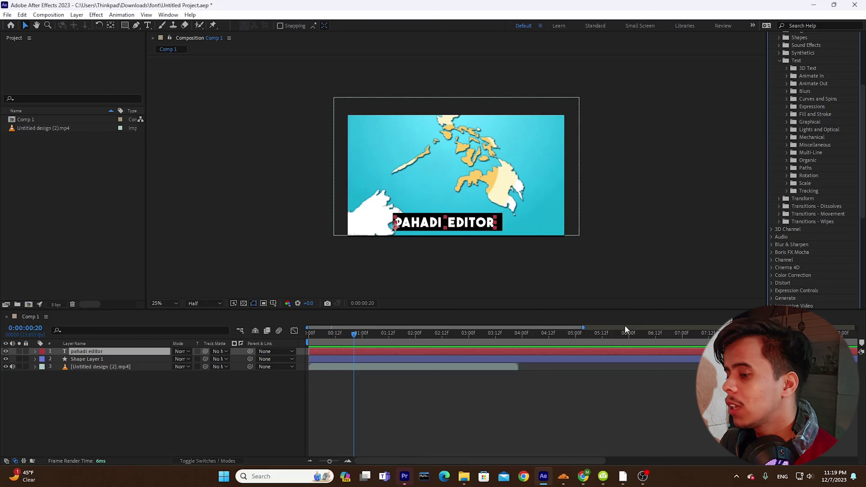
In Chrome, dismiss the advert and examine the Animate Out previews in the gallery, including Random Fly Off and Fade Out By Character.
{"action": "left_click", "coordinate": [584, 476]}
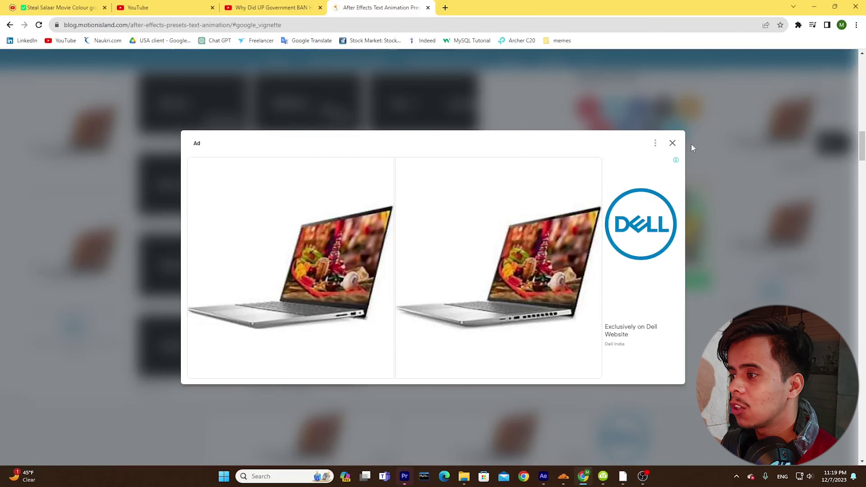
{"action": "left_click", "coordinate": [672, 143]}
{"action": "left_click_drag", "start_coordinate": [863, 146], "coordinate": [861, 118]}
{"action": "scroll", "coordinate": [151, 143], "scroll_direction": "down", "scroll_amount": 3}
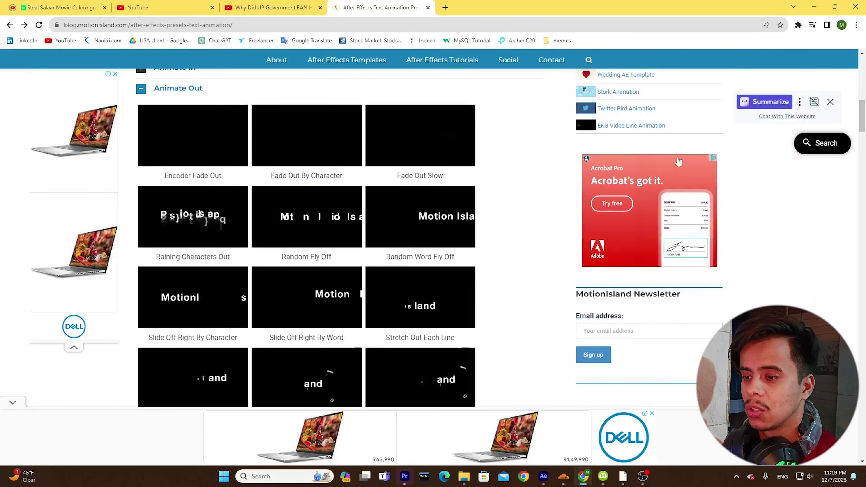
{"action": "left_click_drag", "start_coordinate": [281, 256], "coordinate": [337, 258]}
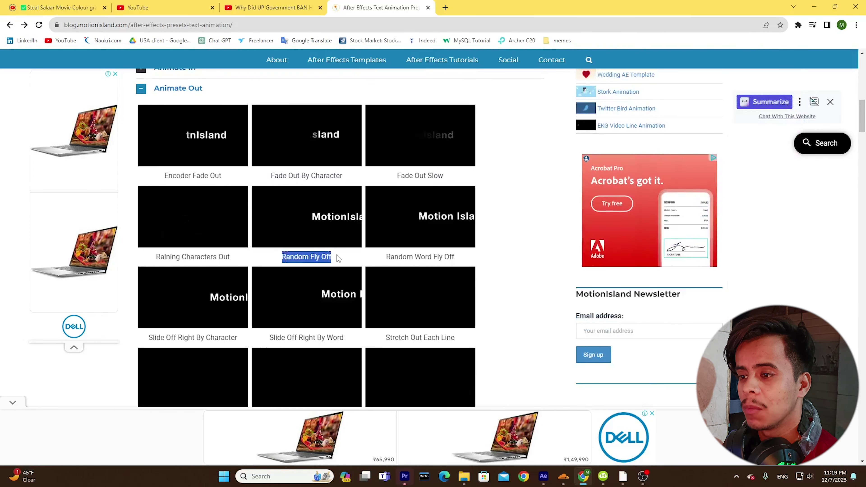
{"action": "left_click", "coordinate": [271, 178]}
{"action": "left_click_drag", "start_coordinate": [270, 177], "coordinate": [343, 176]}
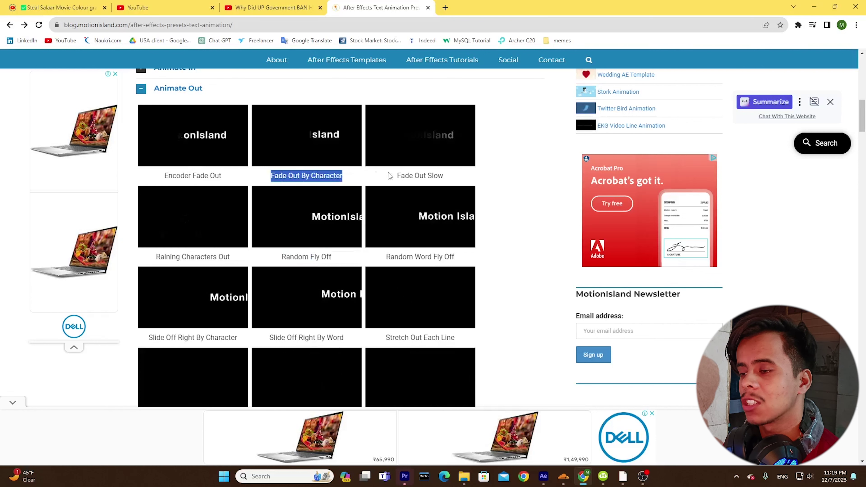
{"action": "scroll", "coordinate": [863, 109], "scroll_direction": "up", "scroll_amount": 3}
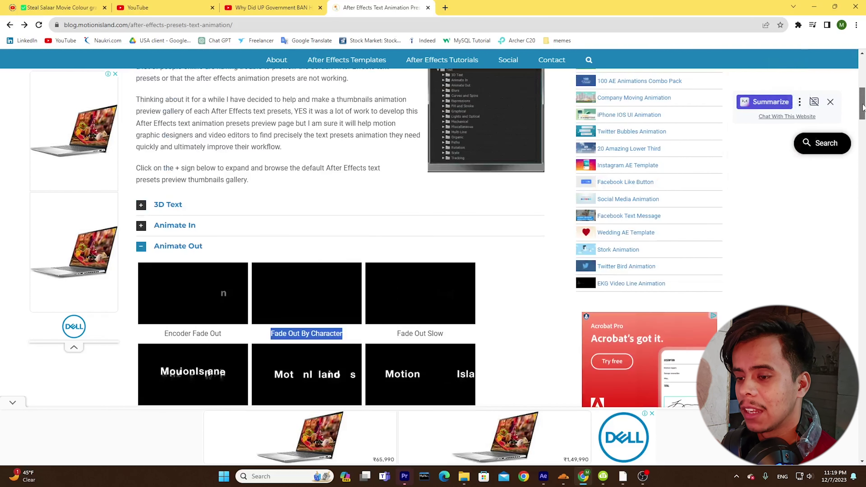
{"action": "scroll", "coordinate": [864, 115], "scroll_direction": "down", "scroll_amount": 2}
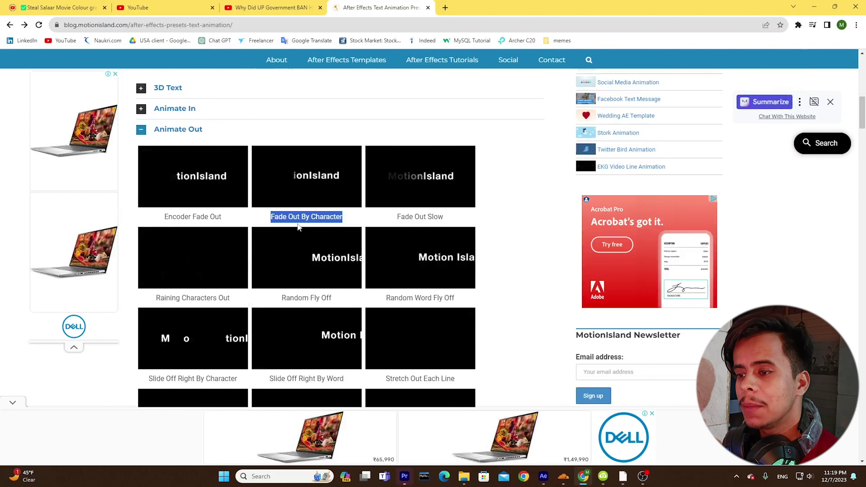
{"action": "scroll", "coordinate": [864, 107], "scroll_direction": "up", "scroll_amount": 4}
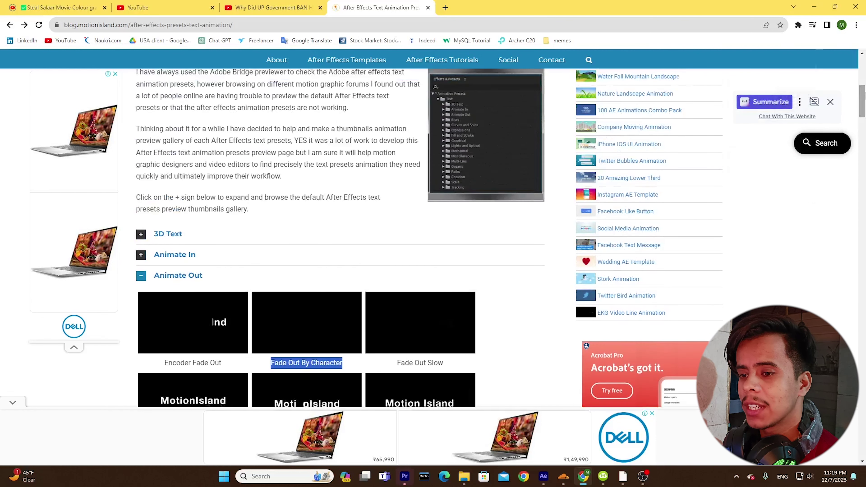
Expand the gallery's Animate In previews and copy the preset name "Fly In With A Twist".
{"action": "left_click", "coordinate": [179, 259]}
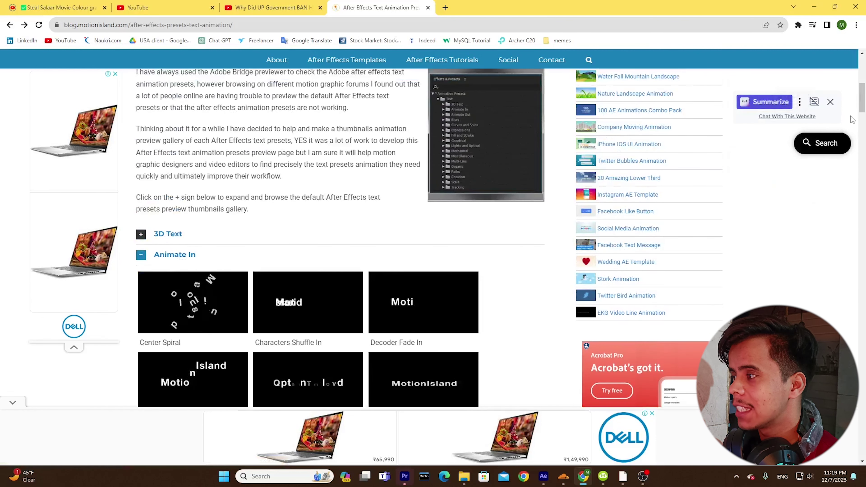
{"action": "scroll", "coordinate": [863, 121], "scroll_direction": "down", "scroll_amount": 7}
{"action": "scroll", "coordinate": [784, 136], "scroll_direction": "down", "scroll_amount": 3}
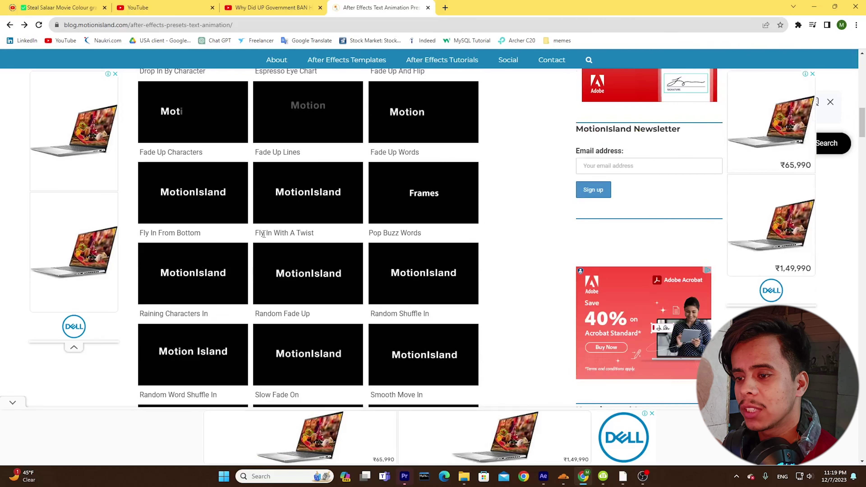
{"action": "left_click_drag", "start_coordinate": [254, 233], "coordinate": [316, 239]}
{"action": "key", "text": "ctrl+c"}
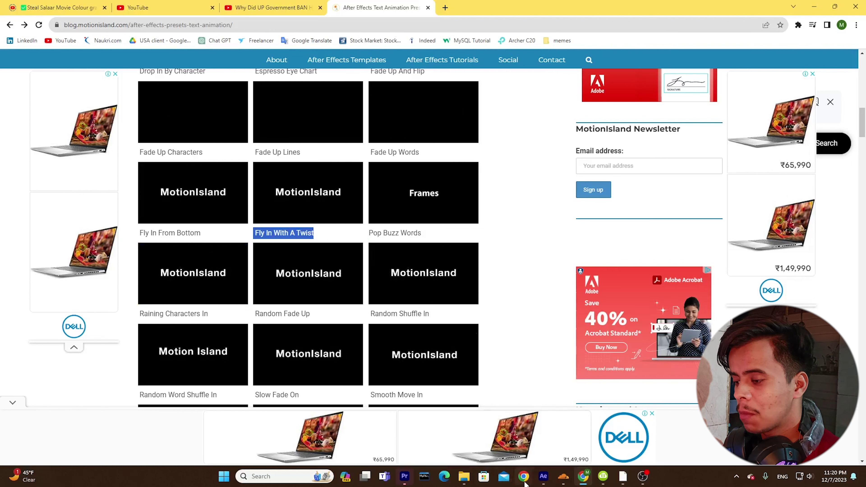
In After Effects, search the effects and presets for the copied name "Fly In With A Twist".
{"action": "left_click", "coordinate": [543, 476]}
{"action": "scroll", "coordinate": [864, 155], "scroll_direction": "up", "scroll_amount": 5}
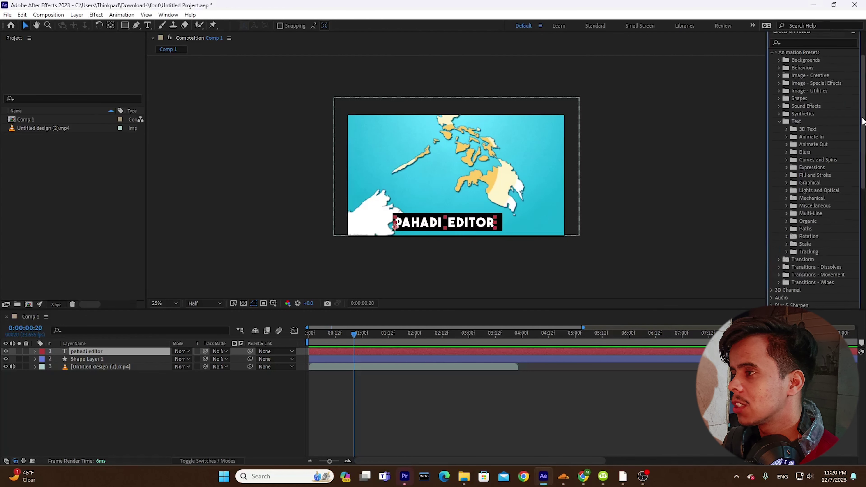
{"action": "left_click", "coordinate": [805, 89]}
{"action": "key", "text": "ctrl+v"}
{"action": "key", "text": "Return"}
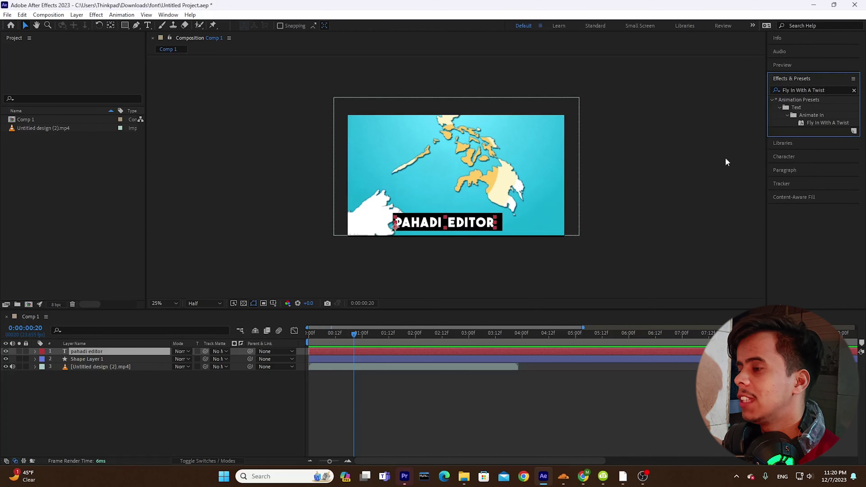
Recheck the gallery preview, then apply the Fly In With A Twist preset to the "pahadi editor" layer at 0:00:01:04.
{"action": "left_click", "coordinate": [582, 475]}
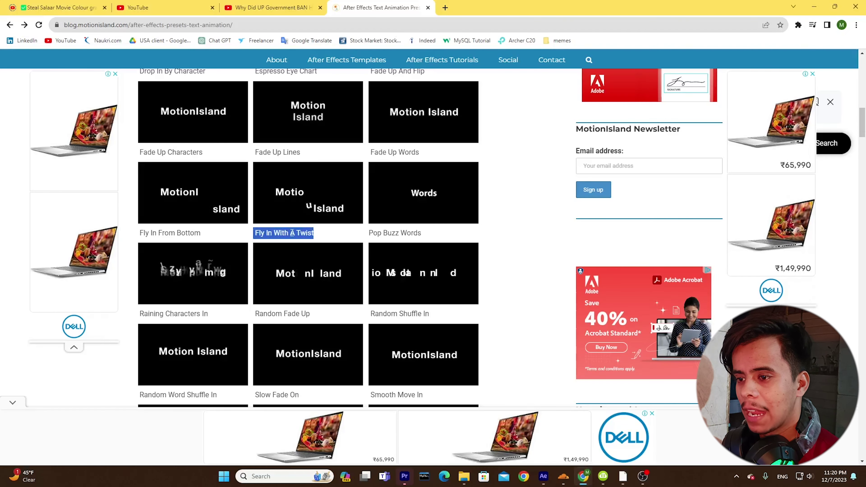
{"action": "left_click", "coordinate": [538, 478]}
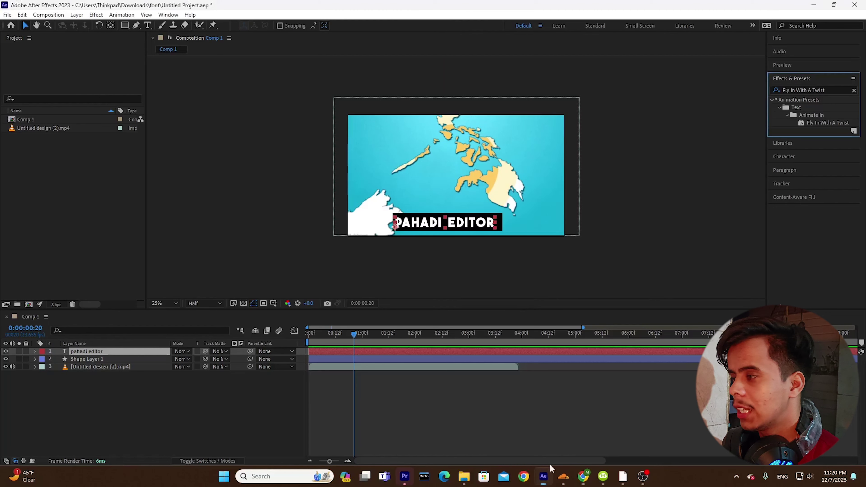
{"action": "left_click", "coordinate": [819, 124]}
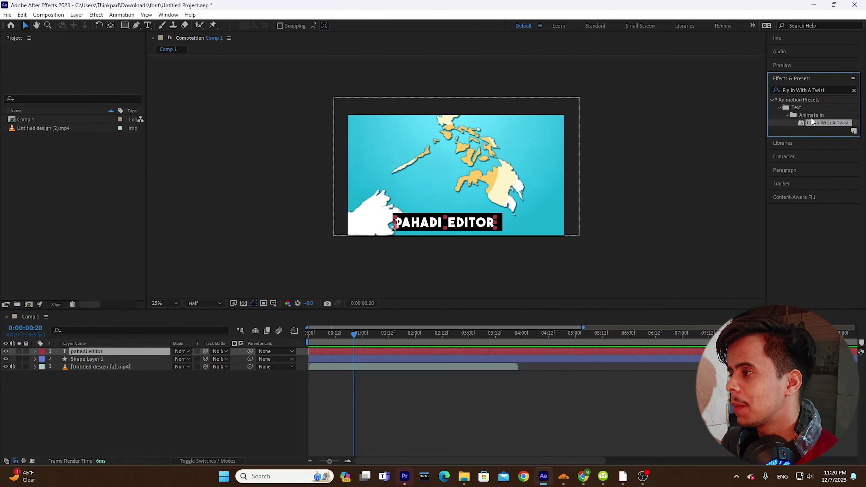
{"action": "double_click", "coordinate": [816, 124]}
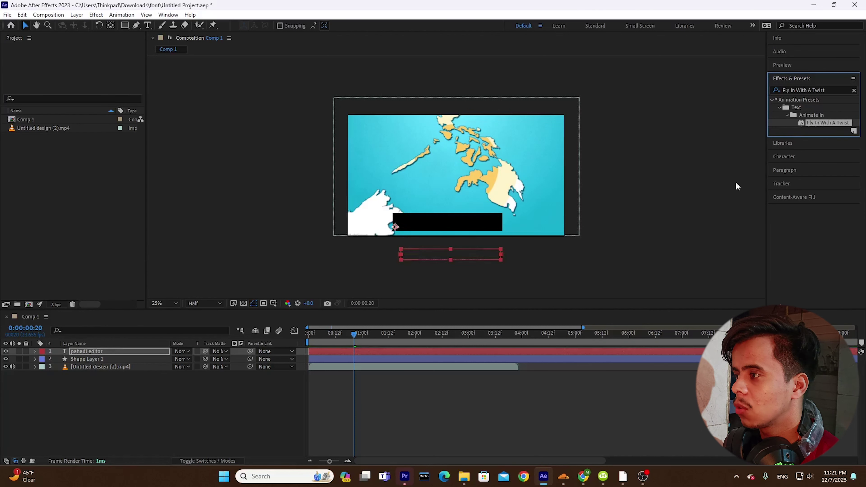
{"action": "left_click_drag", "start_coordinate": [736, 133], "coordinate": [96, 353]}
{"action": "key", "text": "space"}
{"action": "left_click_drag", "start_coordinate": [829, 126], "coordinate": [127, 354]}
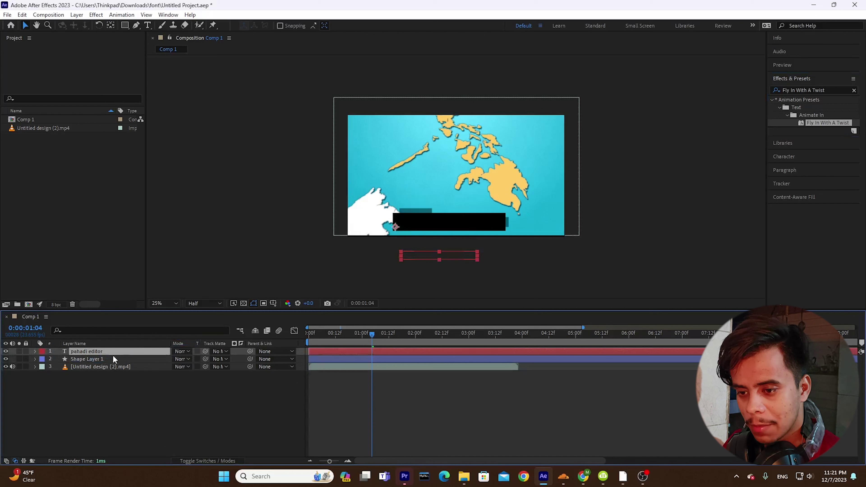
Reveal the "pahadi editor" layer's keyframes and preview the text animation from the composition's first frame.
{"action": "key", "text": "u"}
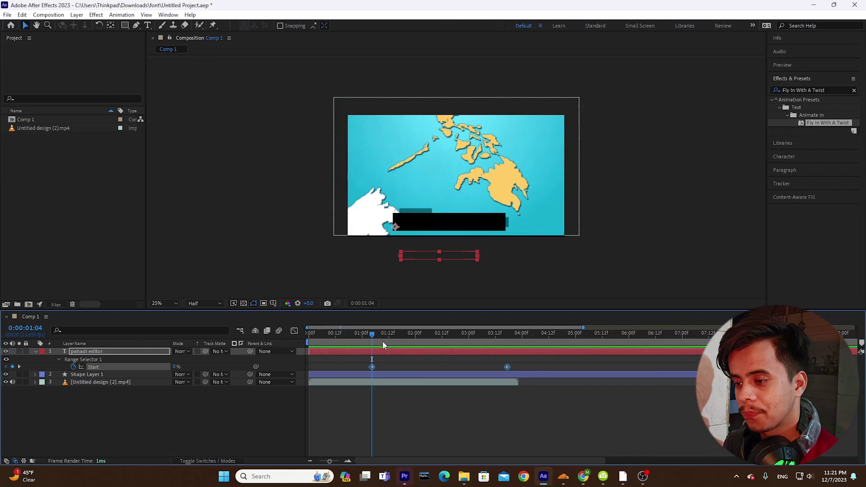
{"action": "left_click_drag", "start_coordinate": [373, 336], "coordinate": [434, 334]}
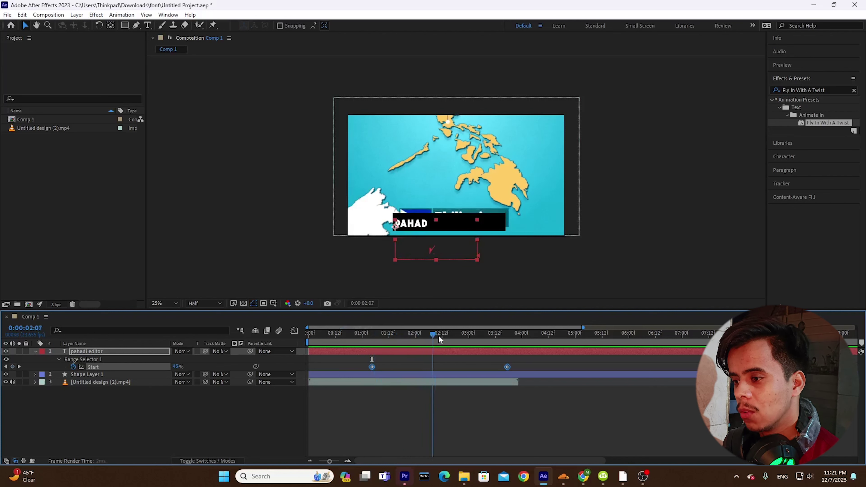
{"action": "key", "text": "Home"}
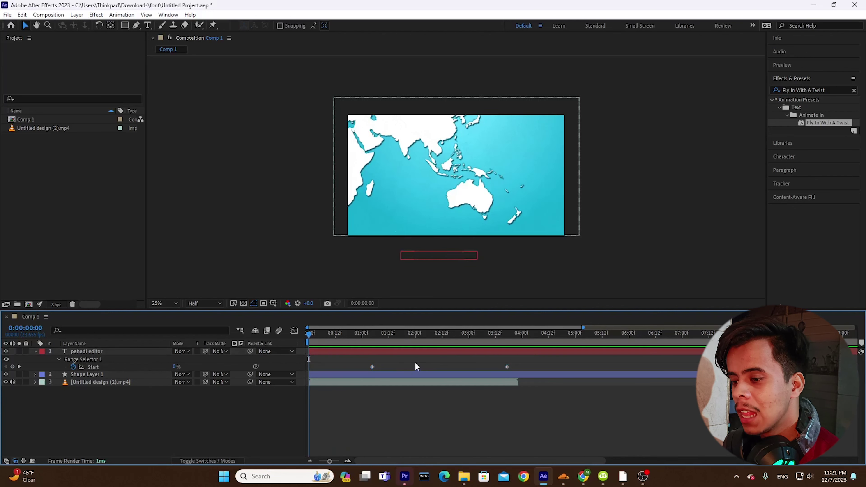
{"action": "left_click_drag", "start_coordinate": [310, 335], "coordinate": [435, 344]}
{"action": "key", "text": "space"}
{"action": "key", "text": "Home"}
{"action": "key", "text": "space"}
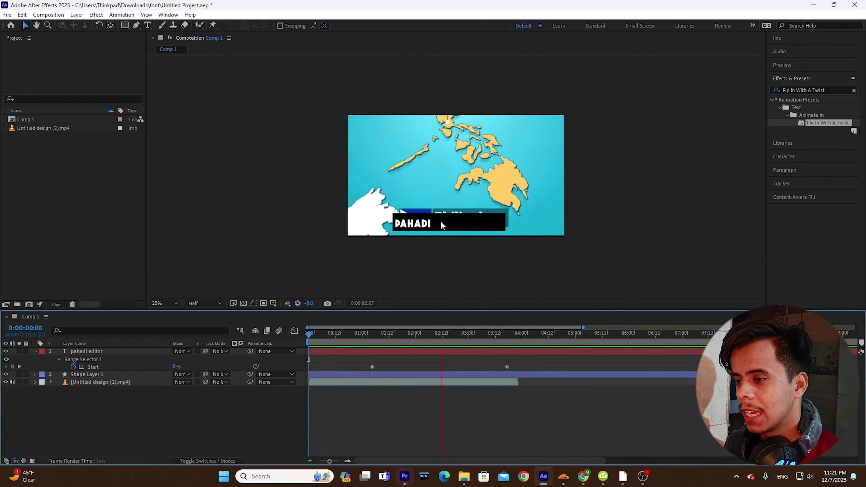
Move the text's last Start keyframe earlier to about 0:00:02:09, apply Easy Ease to both Start keyframes, and preview.
{"action": "left_click_drag", "start_coordinate": [372, 335], "coordinate": [352, 332]}
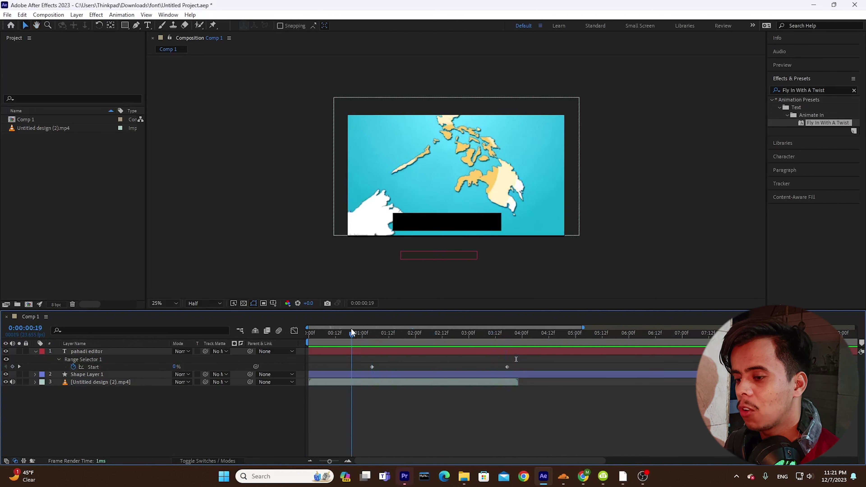
{"action": "left_click", "coordinate": [508, 368]}
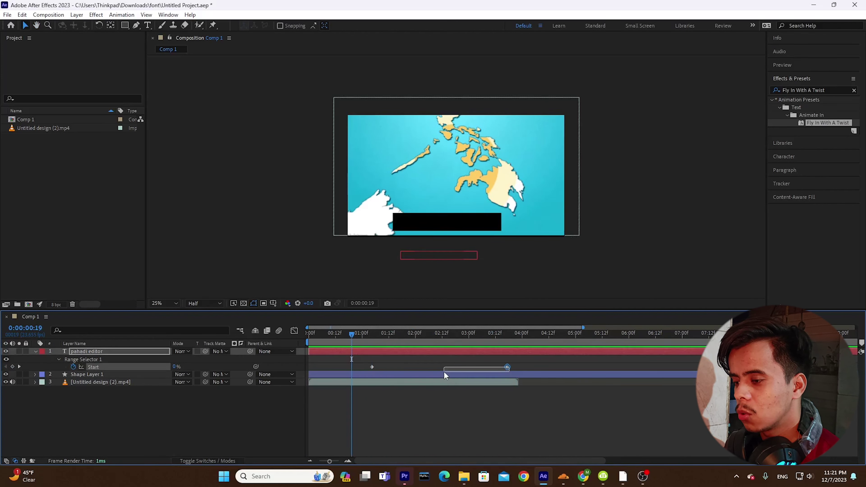
{"action": "left_click_drag", "start_coordinate": [507, 367], "coordinate": [436, 369]}
{"action": "key", "text": "F9"}
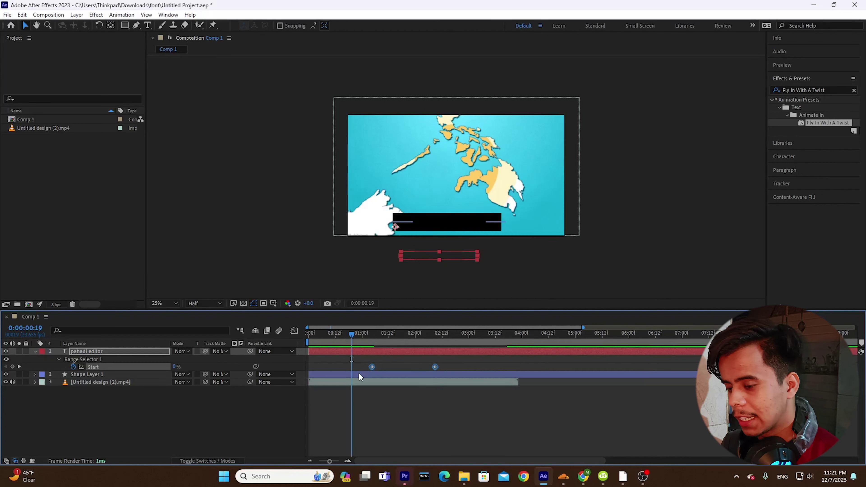
{"action": "key", "text": "space"}
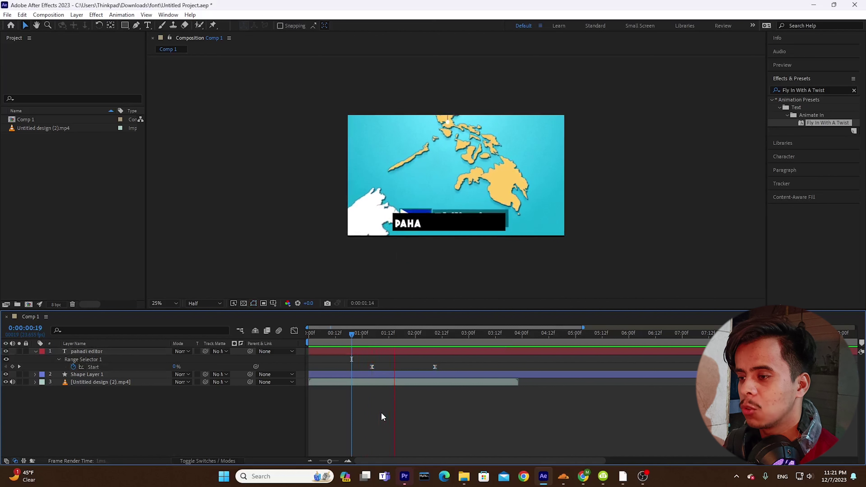
{"action": "key", "text": "space"}
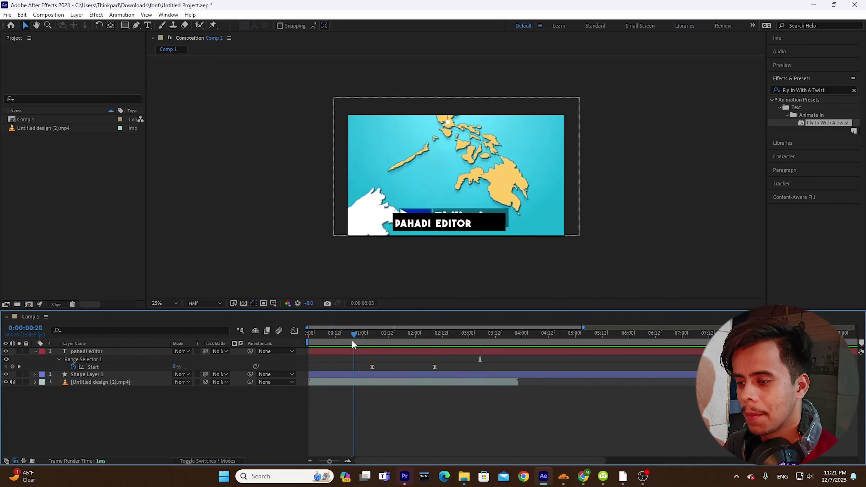
Shift the text layer's two Start keyframes together so the first sits at about 0:00:00:12, and preview from the first frame.
{"action": "key", "text": "Home"}
{"action": "left_click_drag", "start_coordinate": [457, 358], "coordinate": [316, 375]}
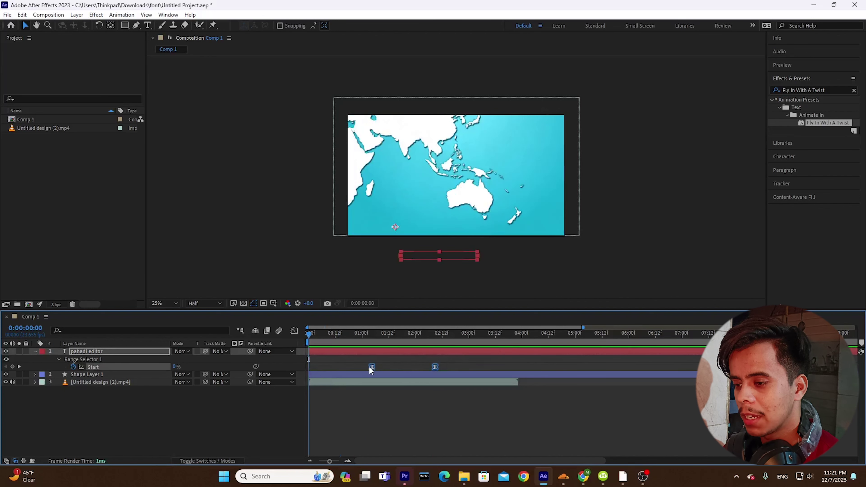
{"action": "left_click_drag", "start_coordinate": [484, 371], "coordinate": [374, 367]}
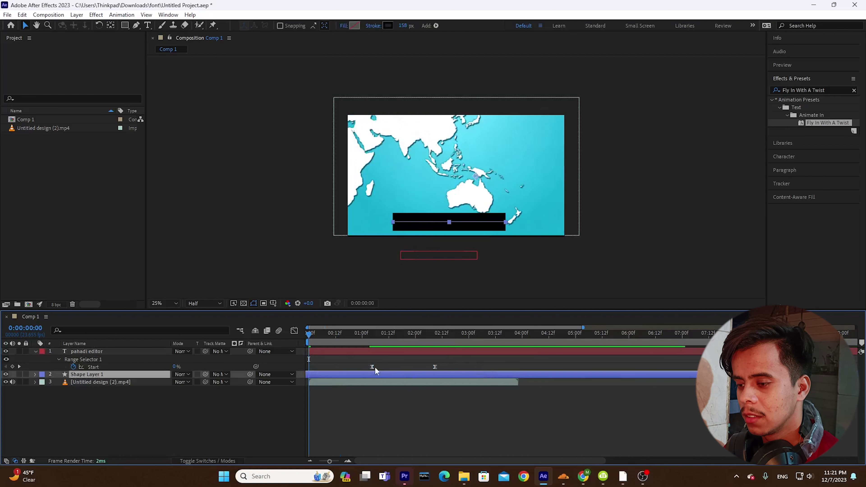
{"action": "key", "text": "ctrl+z"}
{"action": "key", "text": "space"}
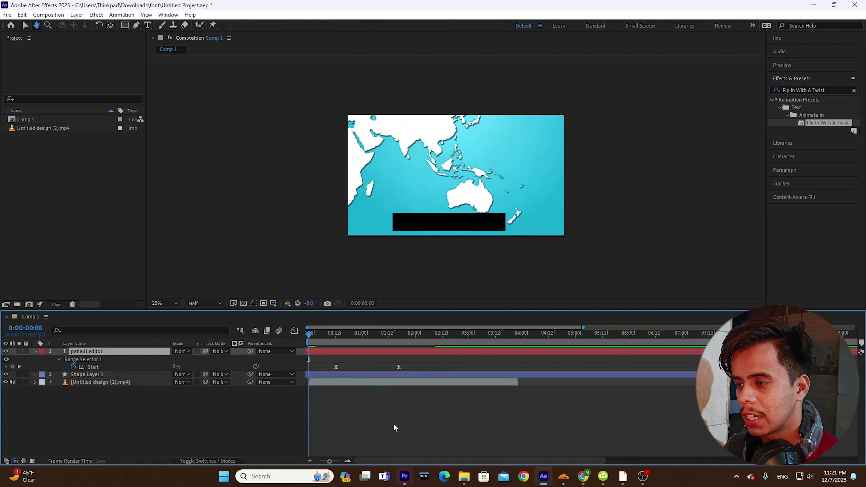
{"action": "key", "text": "space"}
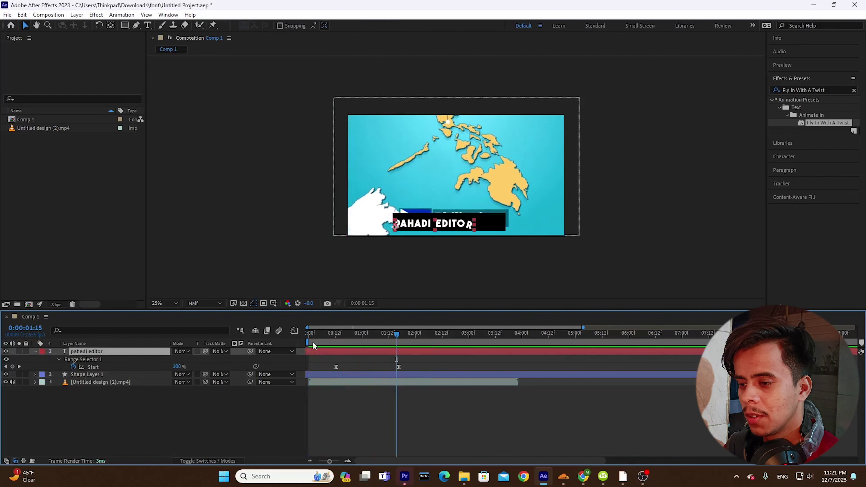
Reveal Shape Layer 1's End keyframes, reposition them from the composition's start to about 0:00:01:02, and preview the bar and text.
{"action": "key", "text": "Home"}
{"action": "key", "text": "semicolon"}
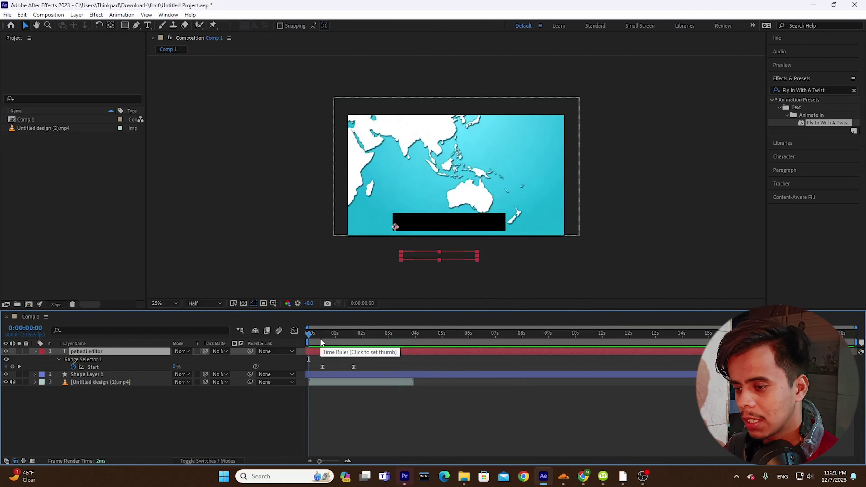
{"action": "left_click", "coordinate": [115, 372]}
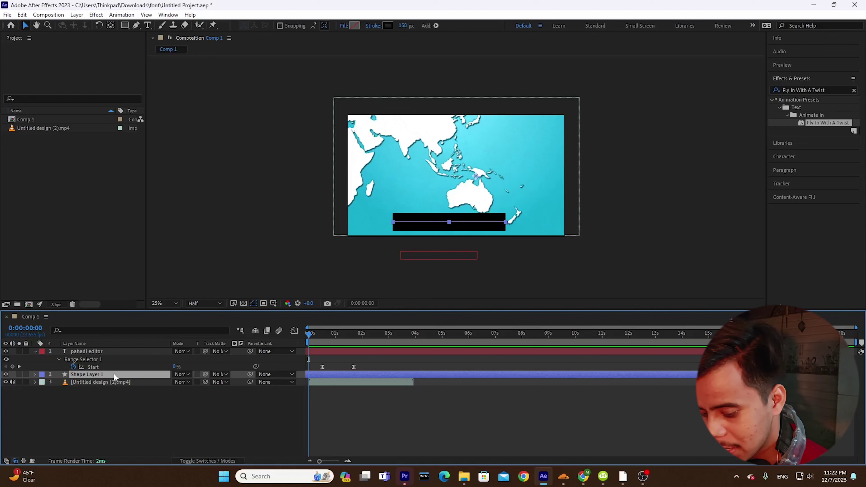
{"action": "key", "text": "u"}
{"action": "left_click", "coordinate": [111, 389]}
{"action": "left_click", "coordinate": [116, 384]}
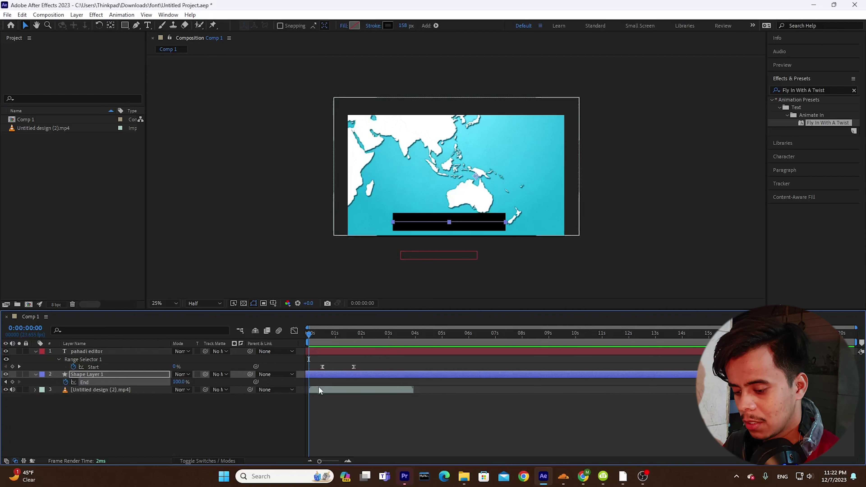
{"action": "key", "text": "ctrl+v"}
{"action": "mouse_move", "coordinate": [381, 374]}
{"action": "left_mouse_down"}
{"action": "mouse_move", "coordinate": [402, 373]}
{"action": "mouse_move", "coordinate": [384, 372]}
{"action": "left_mouse_up"}
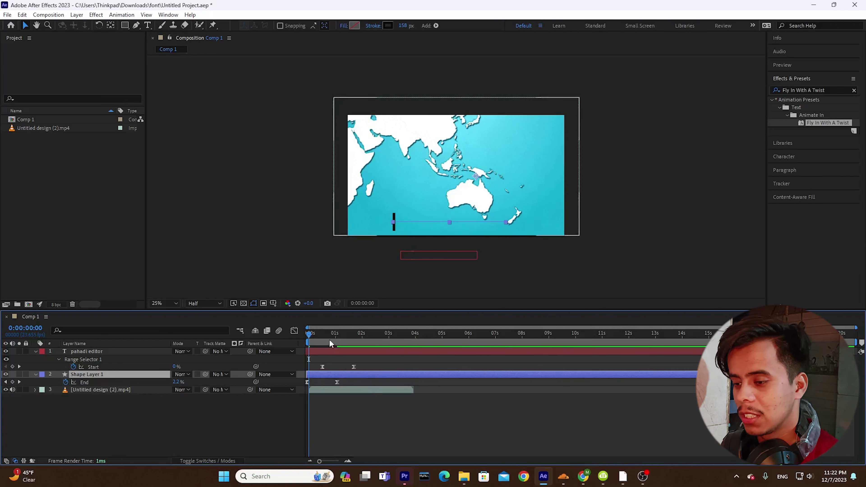
{"action": "key", "text": "space"}
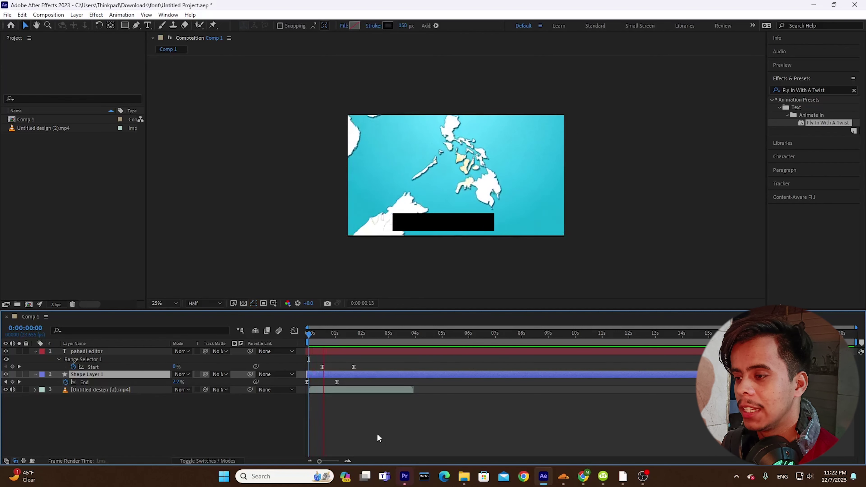
{"action": "key", "text": "space"}
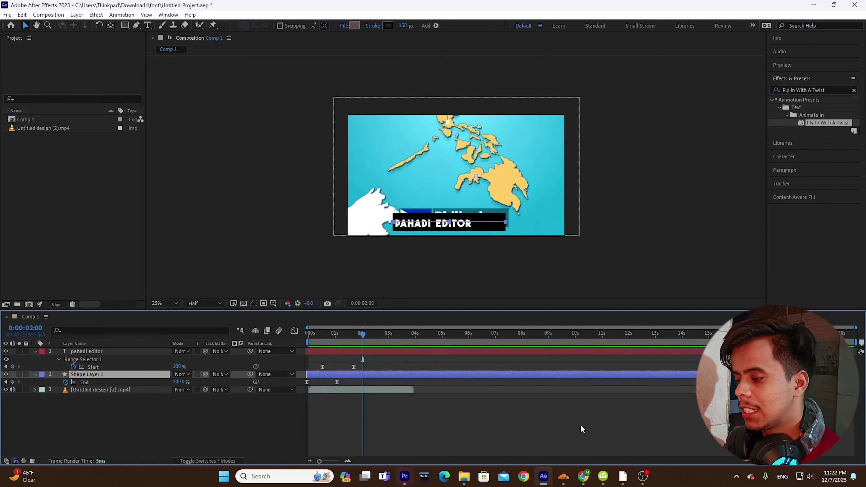
Switch to the reference YouTube video in the browser and replay its opening seconds, examining how the red panel pops up.
{"action": "left_click", "coordinate": [581, 477]}
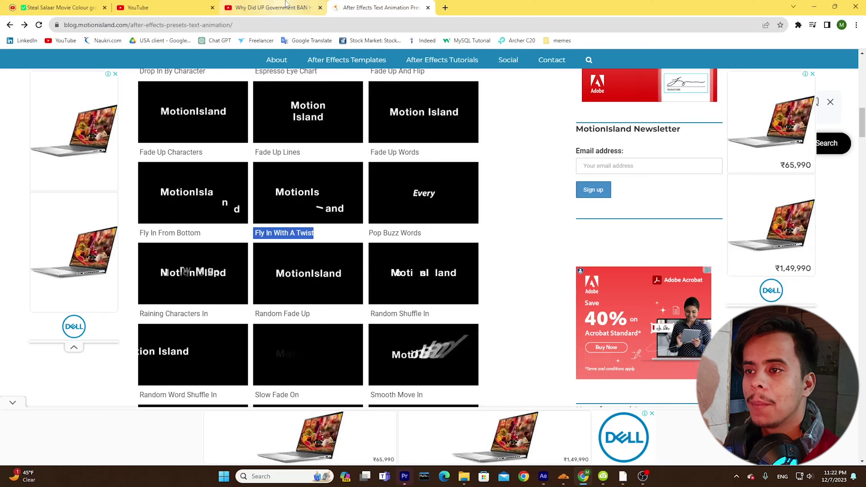
{"action": "left_click", "coordinate": [277, 7]}
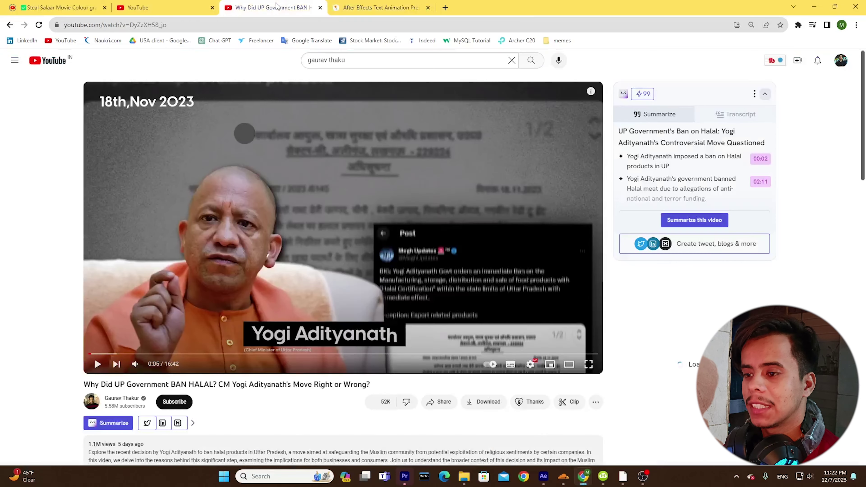
{"action": "left_click", "coordinate": [419, 244]}
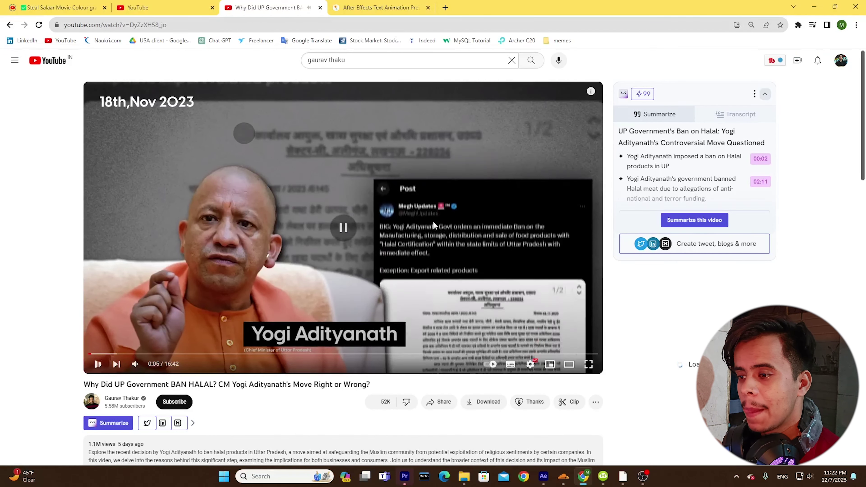
{"action": "left_click", "coordinate": [386, 146]}
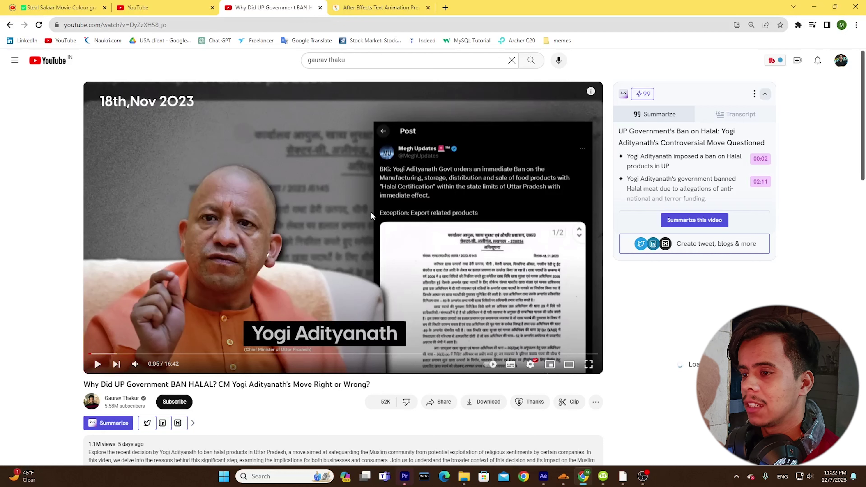
{"action": "left_click", "coordinate": [376, 119]}
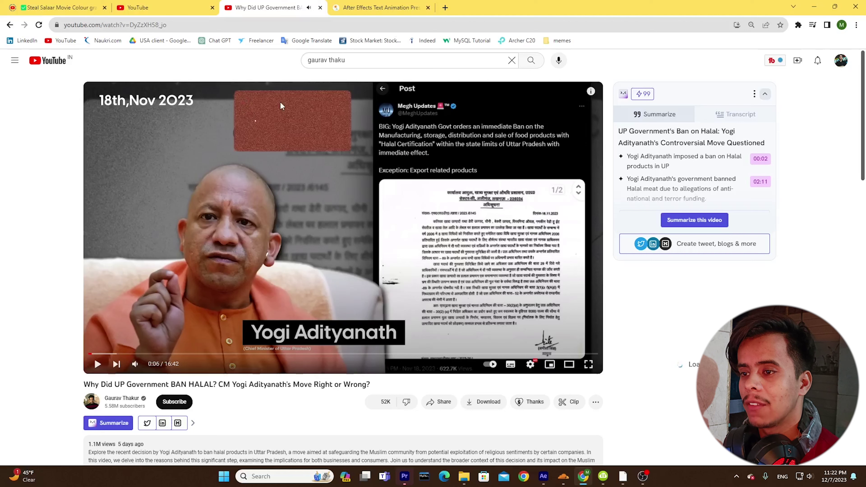
{"action": "left_click", "coordinate": [269, 106]}
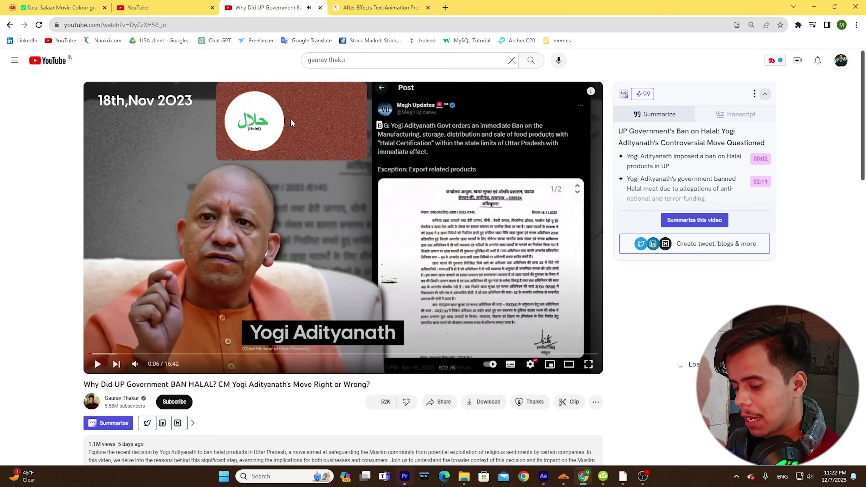
{"action": "key", "text": "Left"}
{"action": "left_click", "coordinate": [292, 148]}
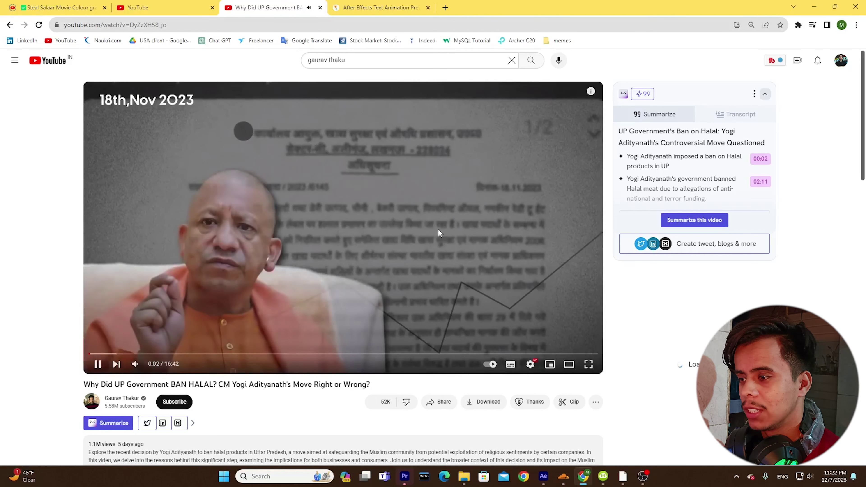
{"action": "left_click", "coordinate": [287, 126]}
{"action": "left_click", "coordinate": [286, 125]}
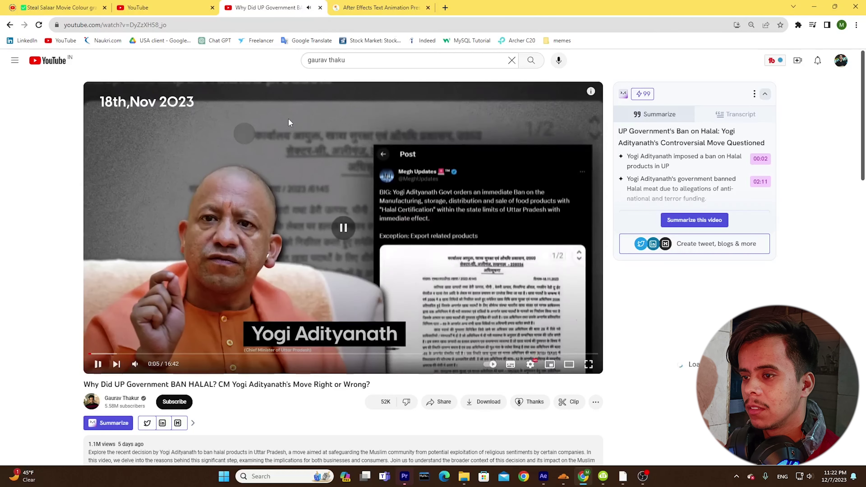
{"action": "left_click", "coordinate": [242, 100]}
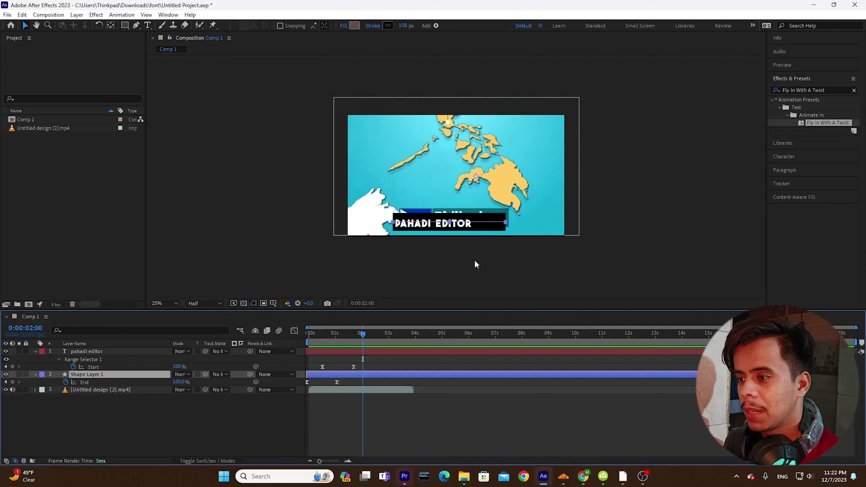
In After Effects, delete the "pahadi editor" text layer and Shape Layer 1, keeping only the map footage.
{"action": "left_click", "coordinate": [110, 391]}
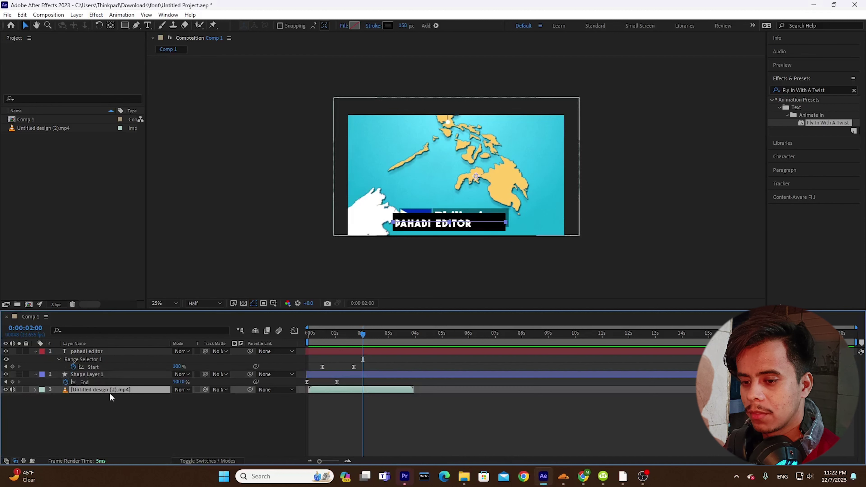
{"action": "left_click", "coordinate": [157, 415]}
{"action": "left_click", "coordinate": [107, 352]}
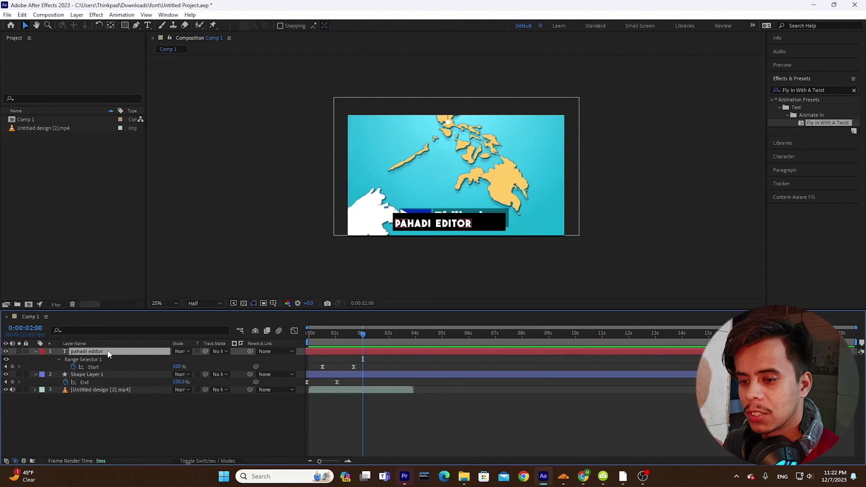
{"action": "key", "text": "Delete"}
{"action": "key", "text": "Delete"}
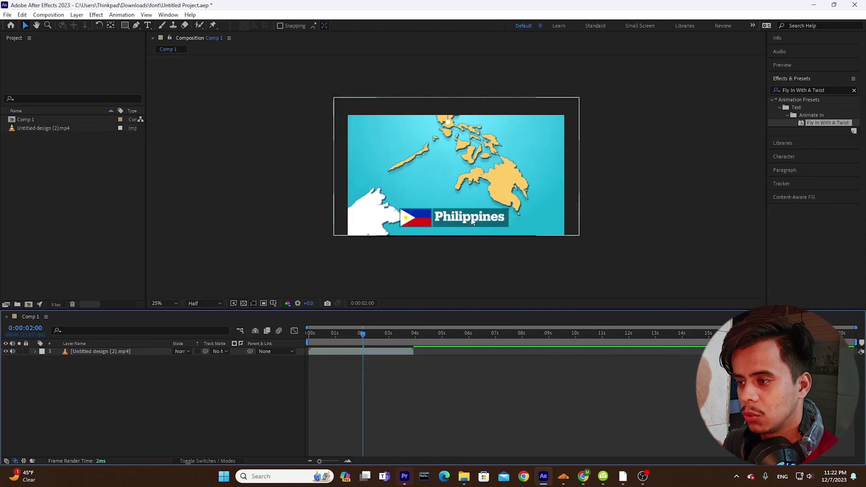
{"action": "left_click", "coordinate": [157, 352]}
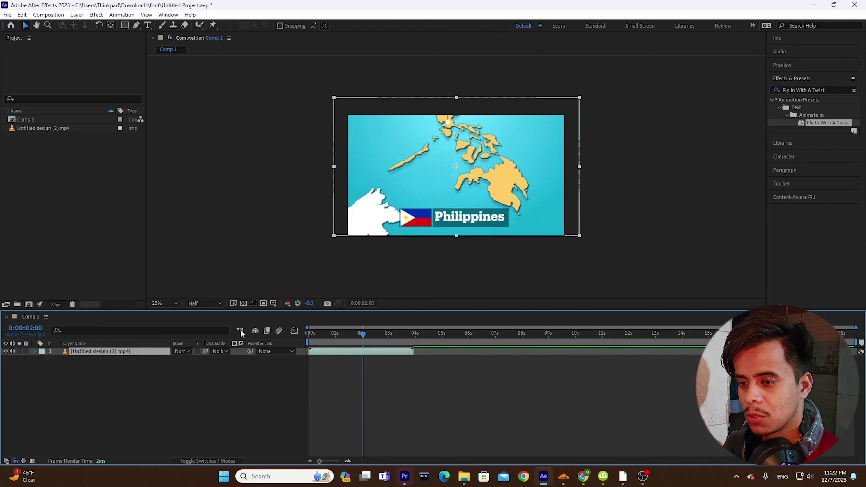
{"action": "left_click", "coordinate": [168, 368]}
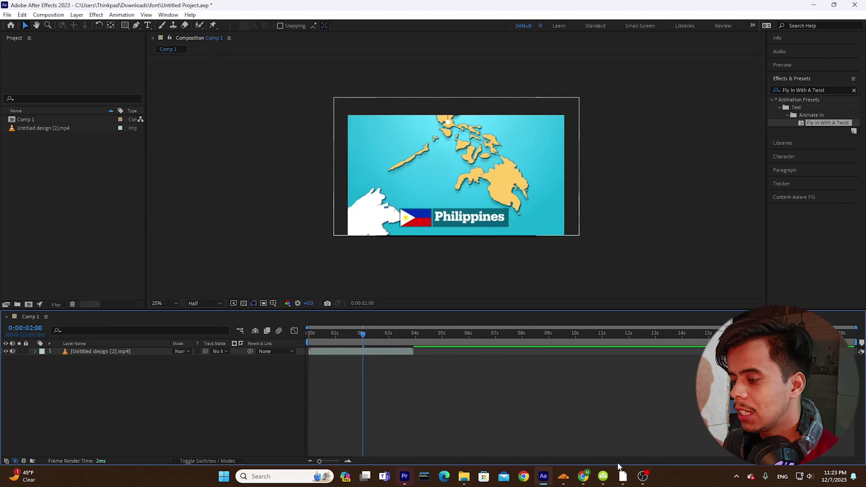
Recheck the paused reference frame in the browser, then draw a rectangle over the upper-left part of the map in After Effects.
{"action": "left_click", "coordinate": [583, 476]}
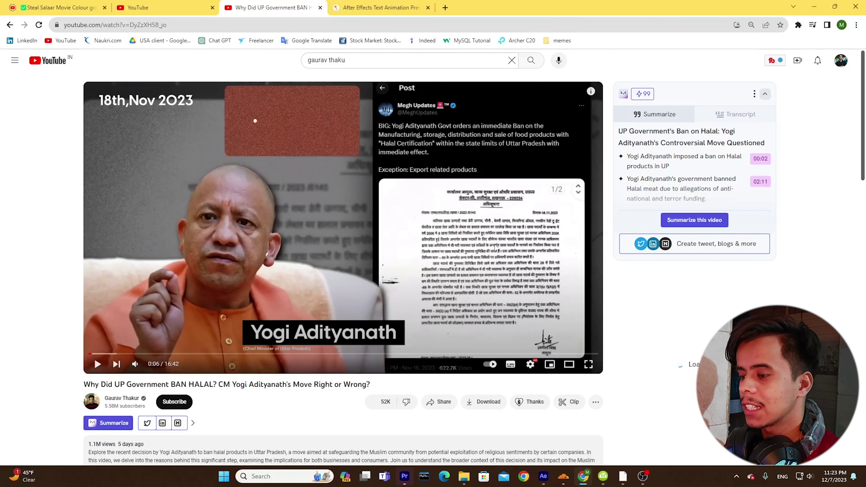
{"action": "left_click", "coordinate": [543, 476]}
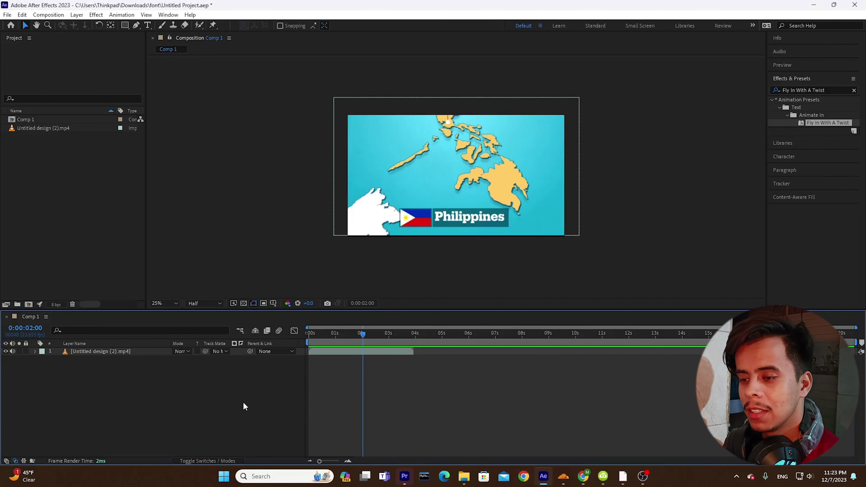
{"action": "left_click", "coordinate": [125, 27]}
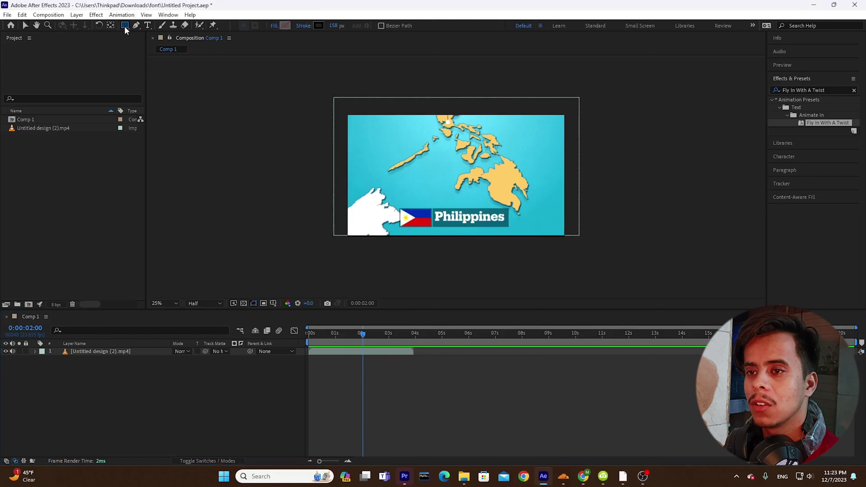
{"action": "left_click_drag", "start_coordinate": [124, 27], "coordinate": [144, 67]}
{"action": "left_click_drag", "start_coordinate": [355, 121], "coordinate": [468, 168]}
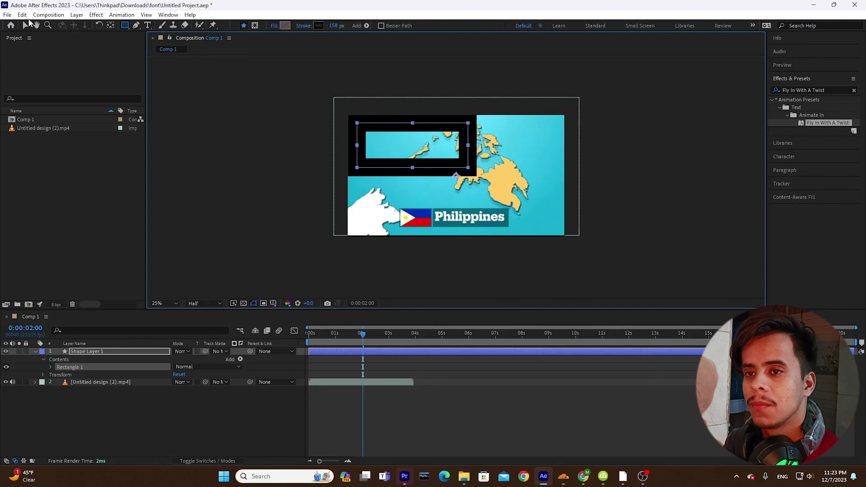
Remove the rectangle's stroke and set its fill colour to white (FFFFFF).
{"action": "left_click", "coordinate": [26, 25]}
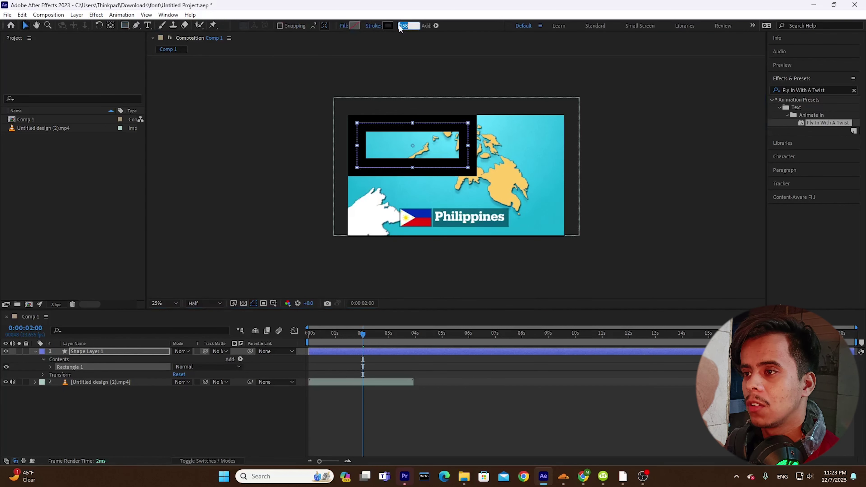
{"action": "left_click", "coordinate": [374, 26]}
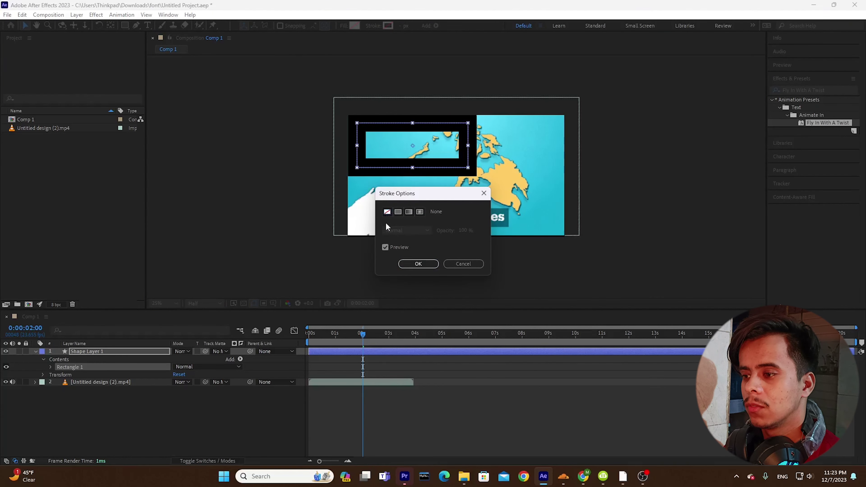
{"action": "left_click", "coordinate": [386, 212]}
{"action": "left_click", "coordinate": [416, 264]}
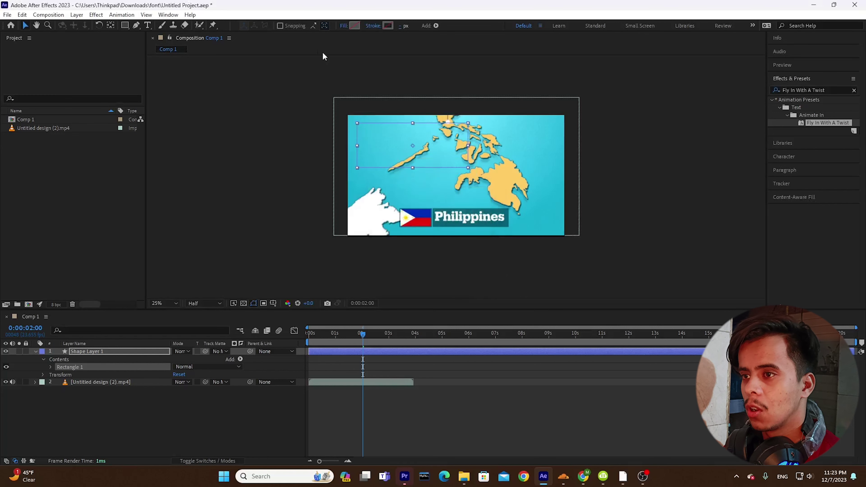
{"action": "left_click", "coordinate": [355, 26]}
{"action": "left_click", "coordinate": [114, 147]}
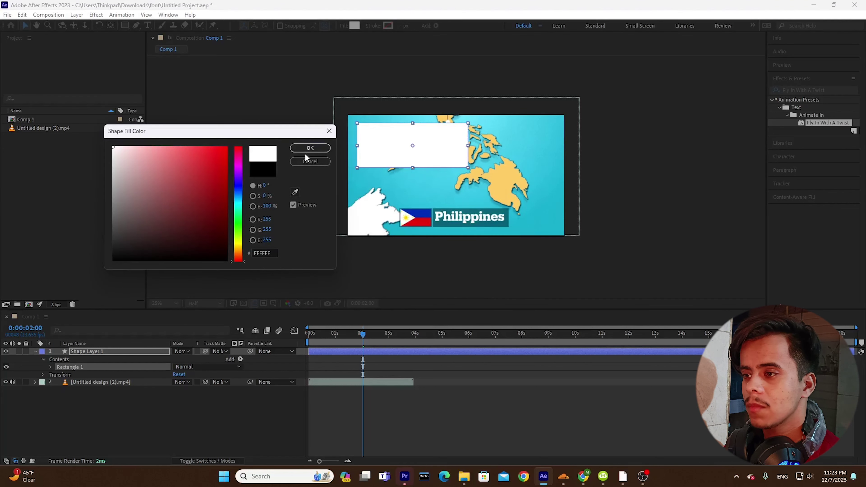
{"action": "left_click", "coordinate": [310, 147]}
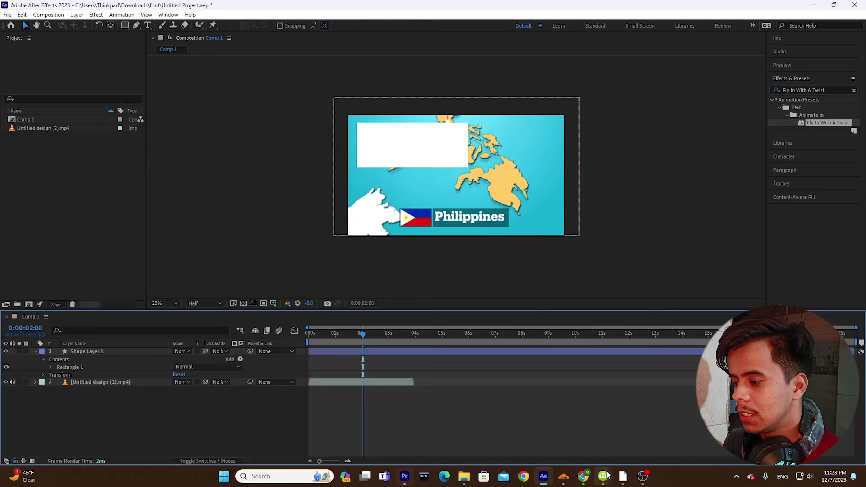
Play the reference video briefly in the browser to examine how the red panel grows, and return to After Effects.
{"action": "left_click", "coordinate": [583, 476]}
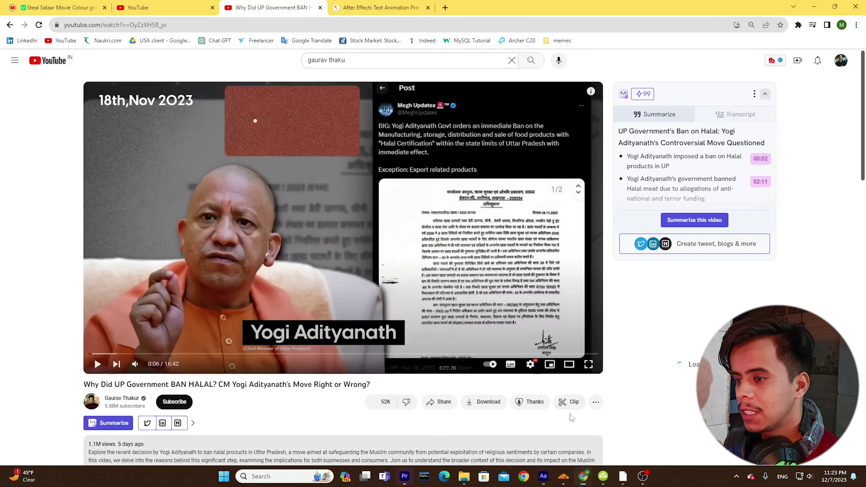
{"action": "left_click", "coordinate": [229, 109]}
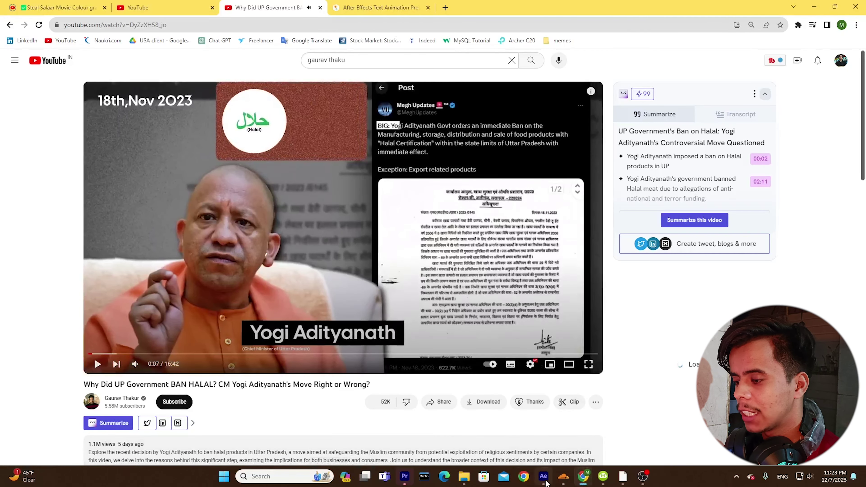
{"action": "left_click", "coordinate": [545, 480]}
Shift the white rectangle slightly right within the map's upper-left area and stretch its height to about 110.5%.
{"action": "left_click", "coordinate": [425, 145]}
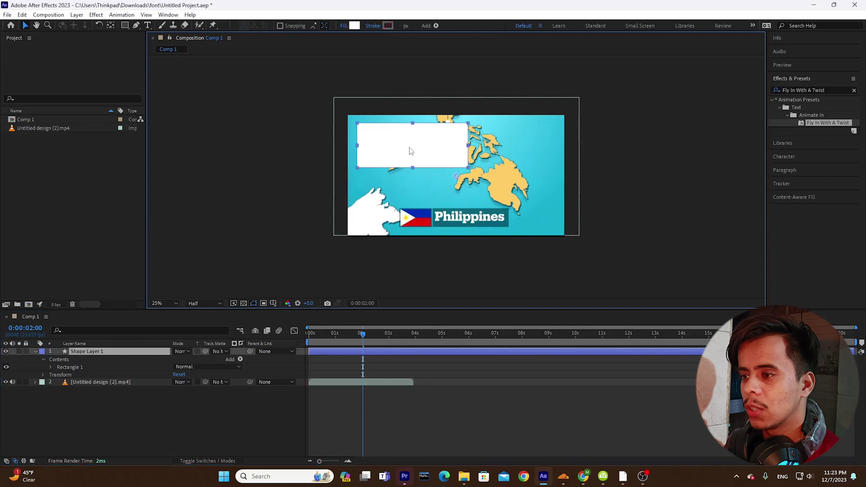
{"action": "mouse_move", "coordinate": [411, 169]}
{"action": "left_mouse_down"}
{"action": "mouse_move", "coordinate": [411, 203]}
{"action": "mouse_move", "coordinate": [420, 146]}
{"action": "left_mouse_up"}
{"action": "left_click", "coordinate": [198, 403]}
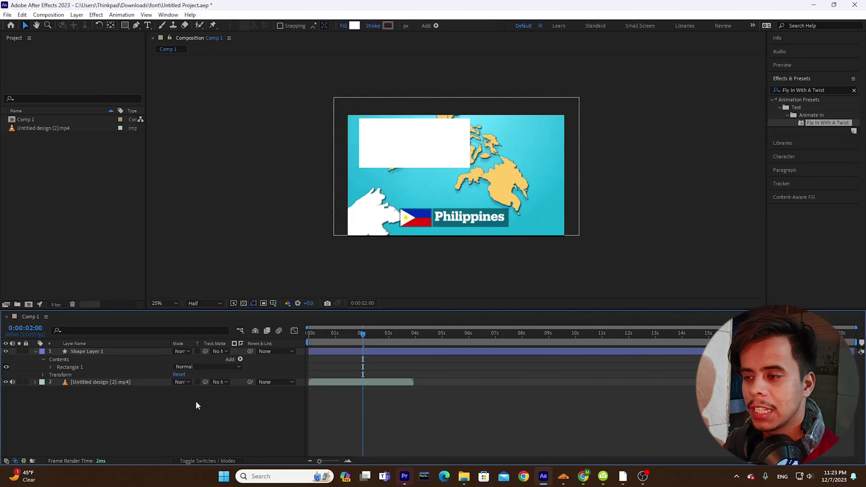
Centre Shape Layer 1's anchor point within the white rectangle.
{"action": "left_click", "coordinate": [108, 351]}
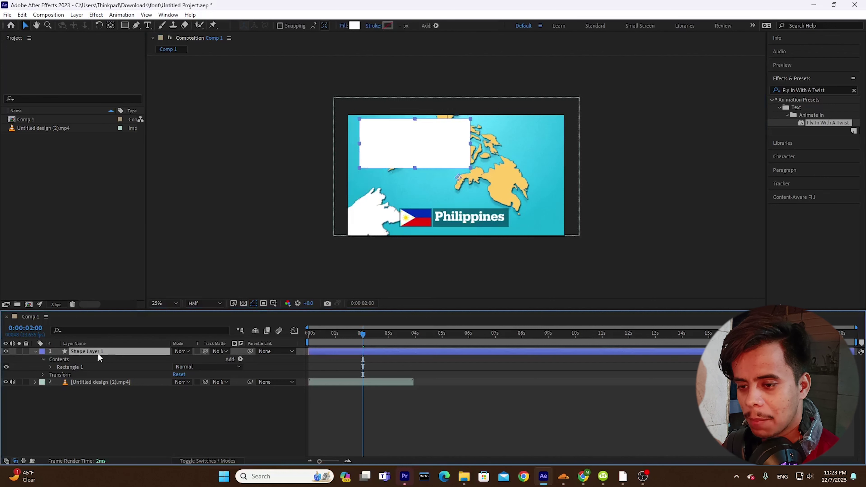
{"action": "left_click", "coordinate": [35, 352]}
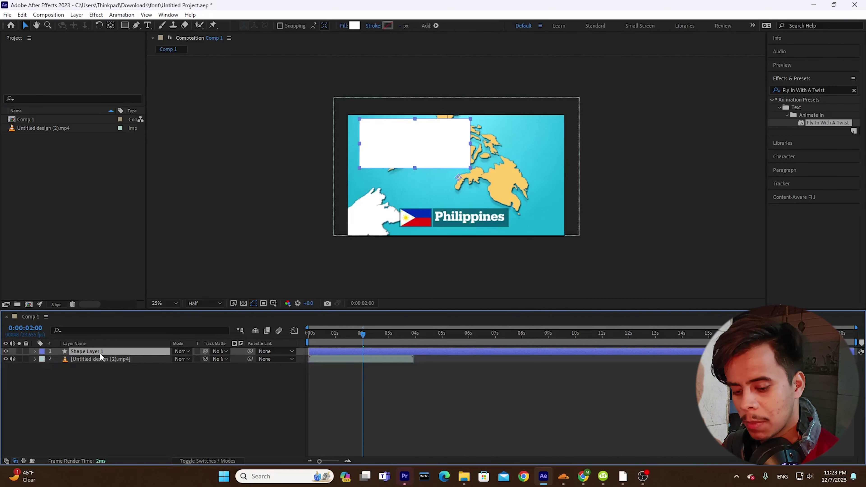
{"action": "key", "text": "s"}
{"action": "left_click", "coordinate": [83, 358]}
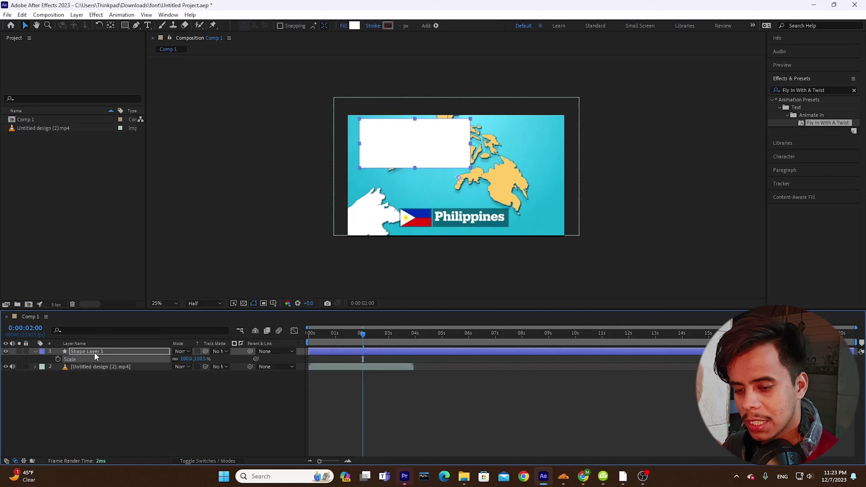
{"action": "left_click", "coordinate": [36, 352]}
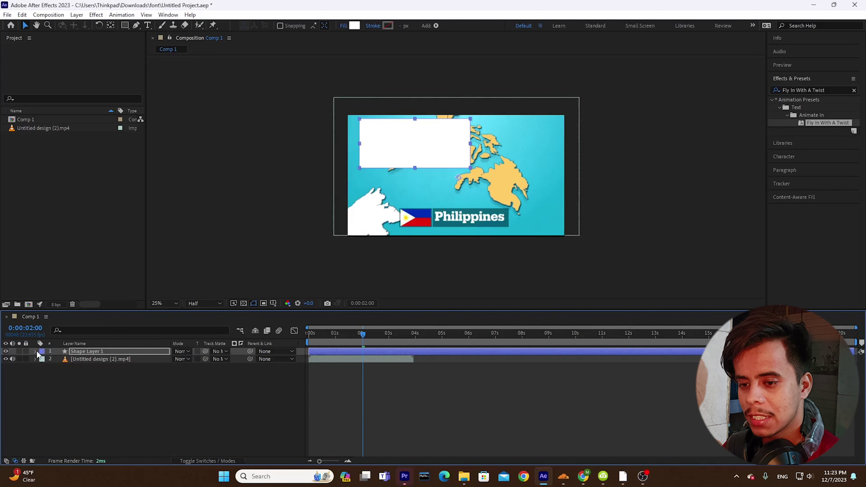
{"action": "left_click", "coordinate": [111, 25]}
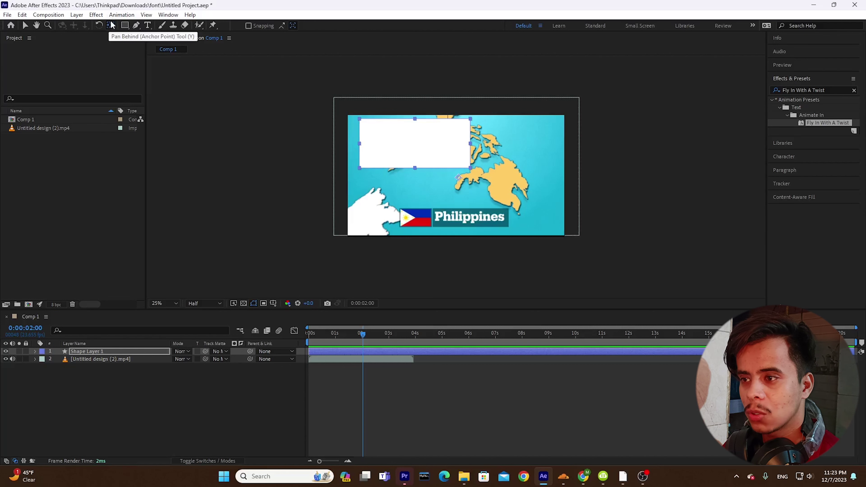
{"action": "key", "text": "ctrl+alt+Home"}
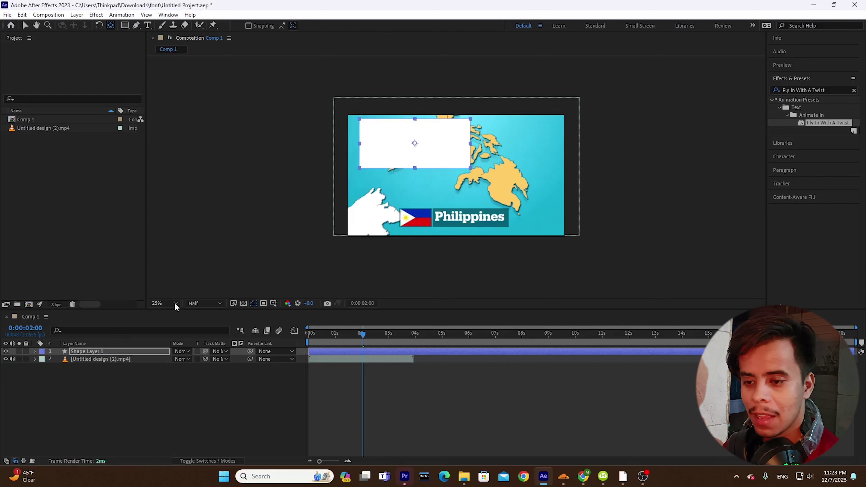
Reveal Shape Layer 1's Scale and add a keyframe at 0:00:00:02 with the value set to 0%.
{"action": "left_click", "coordinate": [113, 350]}
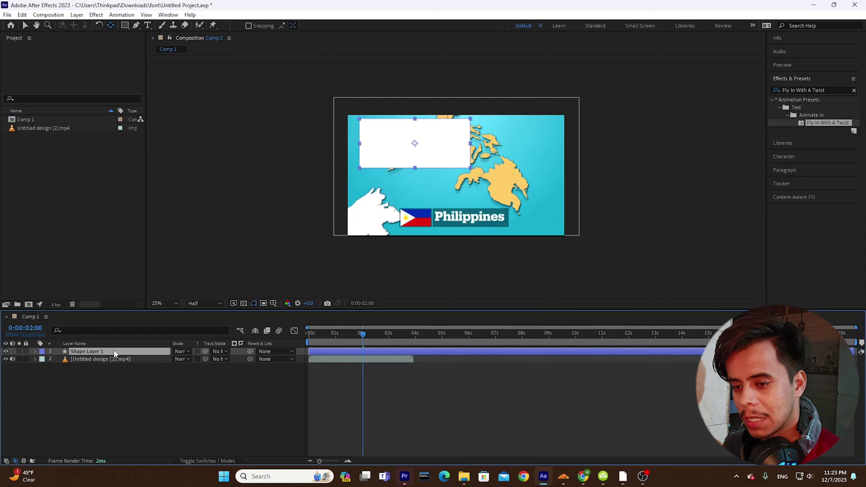
{"action": "key", "text": "s"}
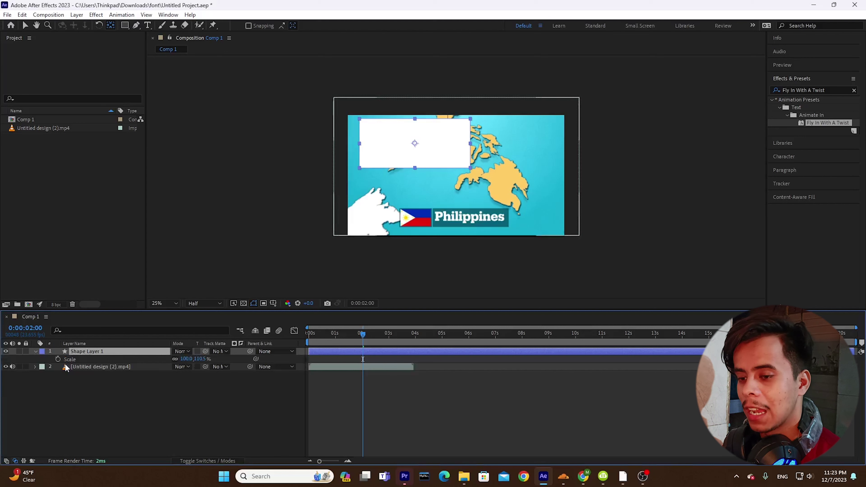
{"action": "left_click", "coordinate": [312, 340]}
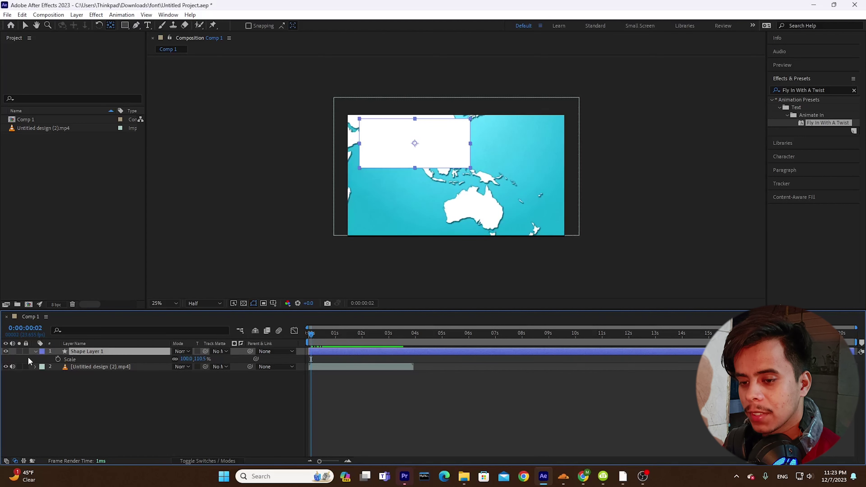
{"action": "left_click", "coordinate": [58, 359]}
{"action": "left_click", "coordinate": [186, 359]}
{"action": "type", "text": "0"}
{"action": "key", "text": "Return"}
Set Shape Layer 1's Scale to 100% at 0:00:01:04 as the second keyframe.
{"action": "left_click_drag", "start_coordinate": [312, 337], "coordinate": [340, 334]}
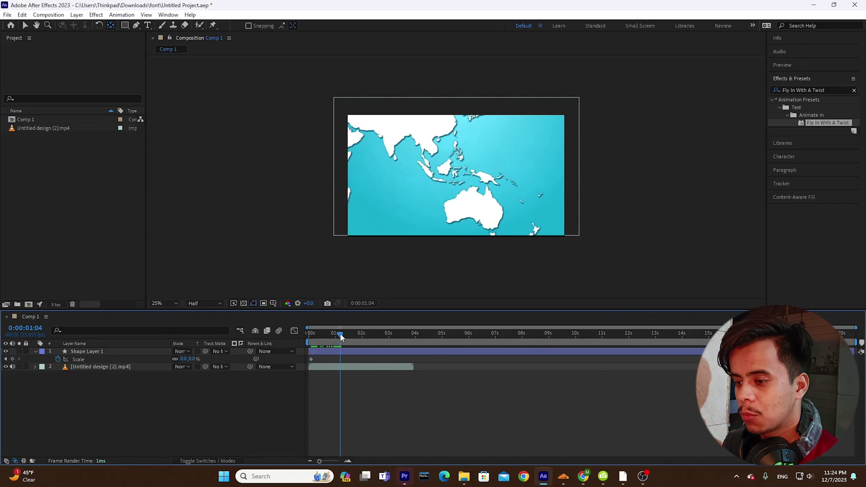
{"action": "left_click", "coordinate": [186, 359]}
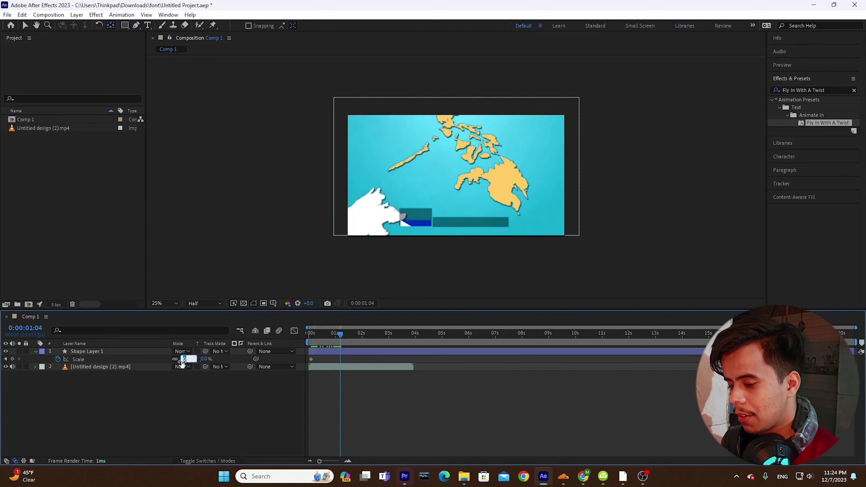
{"action": "type", "text": "100"}
{"action": "key", "text": "Return"}
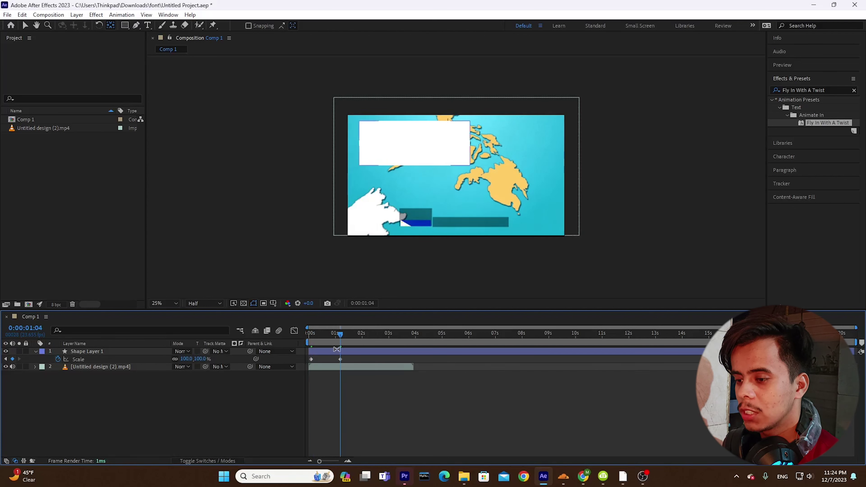
Apply Easy Ease to both Scale keyframes and preview the rectangle's pop-up.
{"action": "left_click_drag", "start_coordinate": [353, 360], "coordinate": [310, 369]}
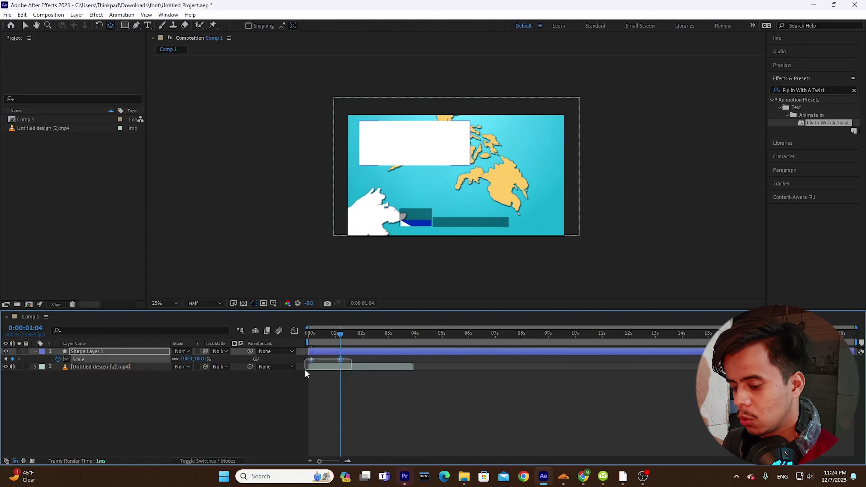
{"action": "key", "text": "F9"}
{"action": "key", "text": "space"}
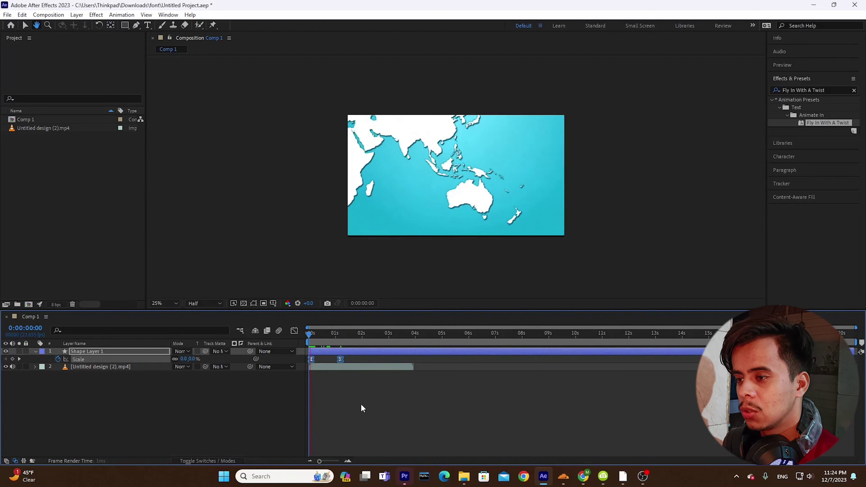
{"action": "key", "text": "space"}
Delete the "Untitled design (2).mp4" layer from the composition and preview Shape Layer 1's scaling alone.
{"action": "left_click", "coordinate": [143, 367]}
{"action": "key", "text": "Delete"}
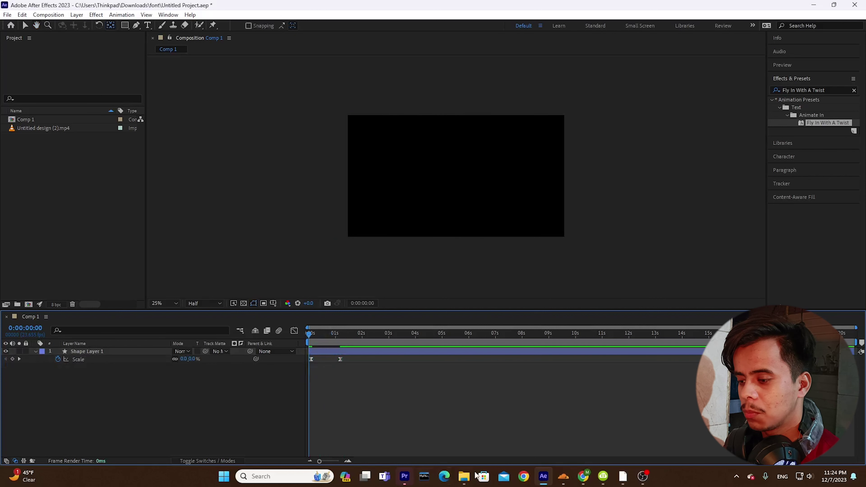
{"action": "left_click", "coordinate": [132, 354]}
{"action": "left_click", "coordinate": [337, 342]}
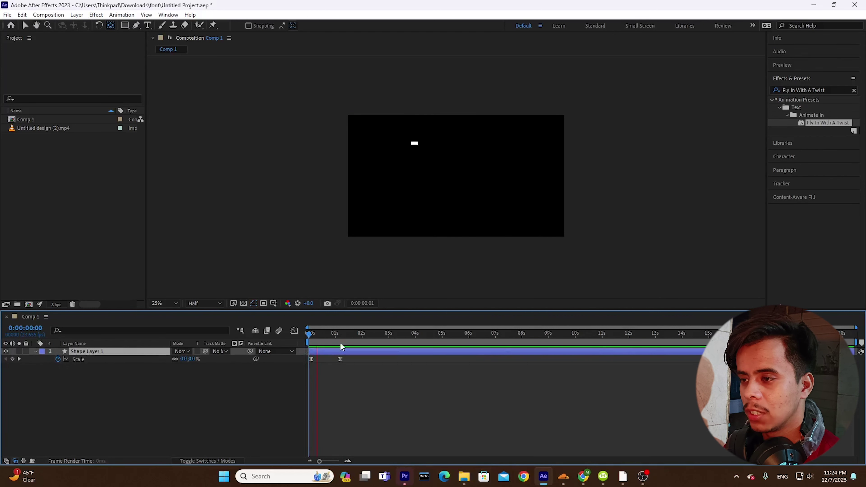
{"action": "left_click_drag", "start_coordinate": [341, 346], "coordinate": [312, 341]}
{"action": "key", "text": "space"}
{"action": "key", "text": "space"}
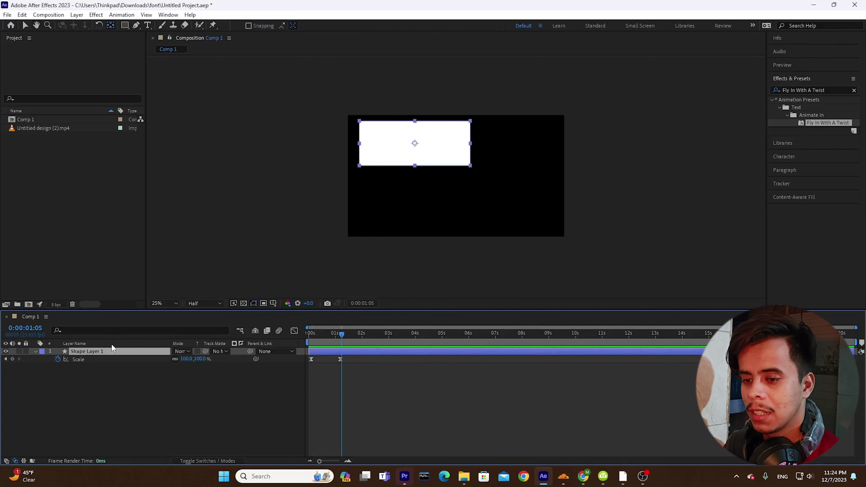
Reveal Shape Layer 1's Position and move the rectangle near the frame's centre, to about 867.0, 581.2.
{"action": "key", "text": "p"}
{"action": "left_click_drag", "start_coordinate": [191, 359], "coordinate": [371, 362]}
{"action": "key", "text": "ctrl+z"}
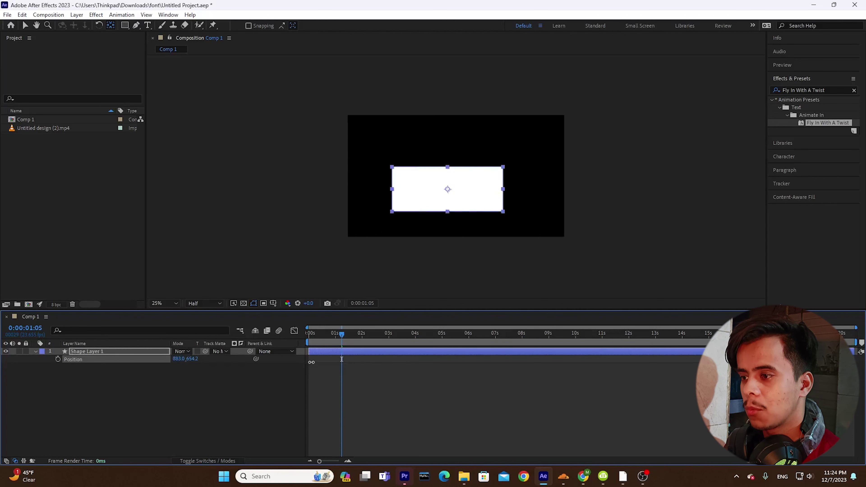
{"action": "left_click_drag", "start_coordinate": [194, 359], "coordinate": [170, 359]}
{"action": "left_click", "coordinate": [201, 384]}
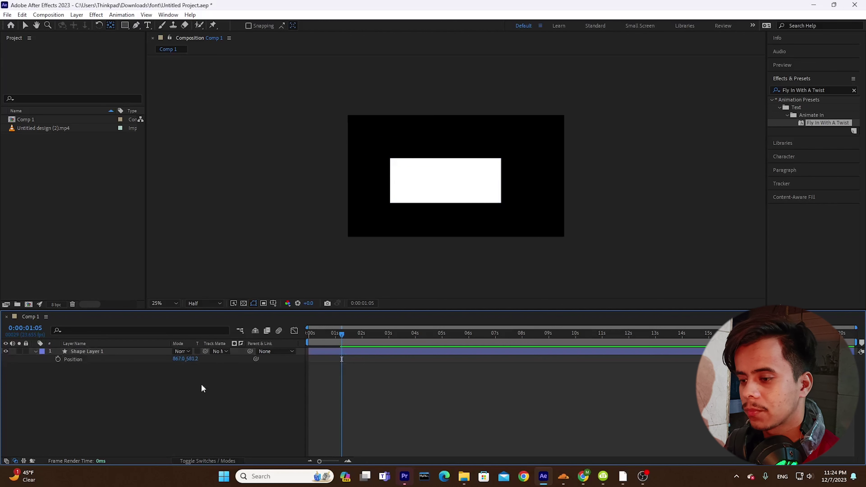
Reveal Shape Layer 1's Scale keyframes again and preview the centred rectangle's growth from the composition's start.
{"action": "left_click", "coordinate": [111, 350]}
{"action": "key", "text": "s"}
{"action": "left_click", "coordinate": [104, 402]}
{"action": "left_click_drag", "start_coordinate": [341, 335], "coordinate": [309, 335]}
{"action": "key", "text": "space"}
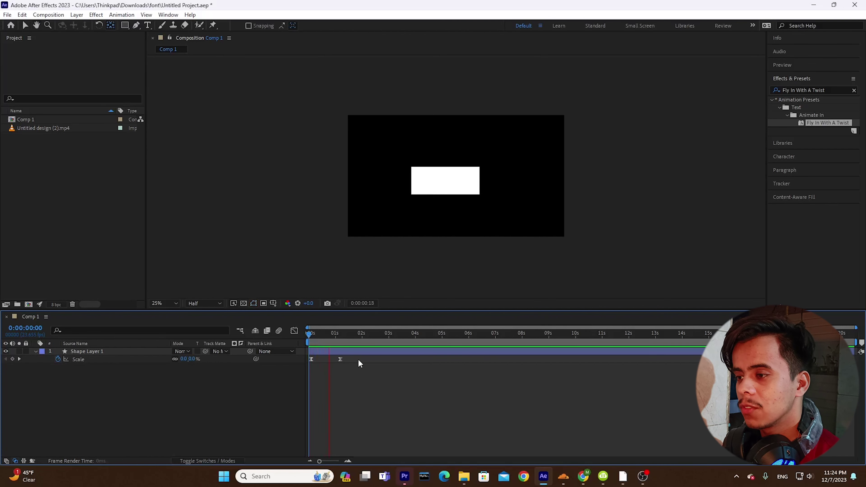
{"action": "key", "text": "space"}
{"action": "key", "text": "space"}
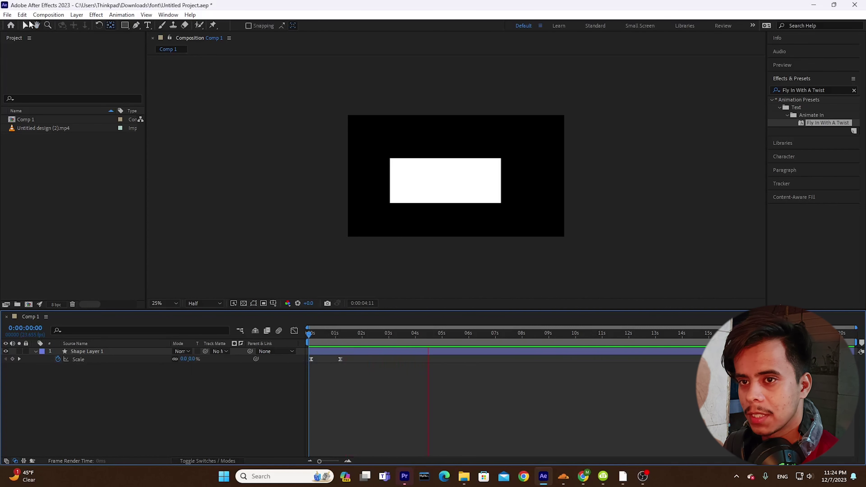
Reshape the Scale speed curve in the Graph Editor so it peaks sharply near the beginning, and preview the faster pop-up.
{"action": "left_click_drag", "start_coordinate": [354, 362], "coordinate": [303, 353]}
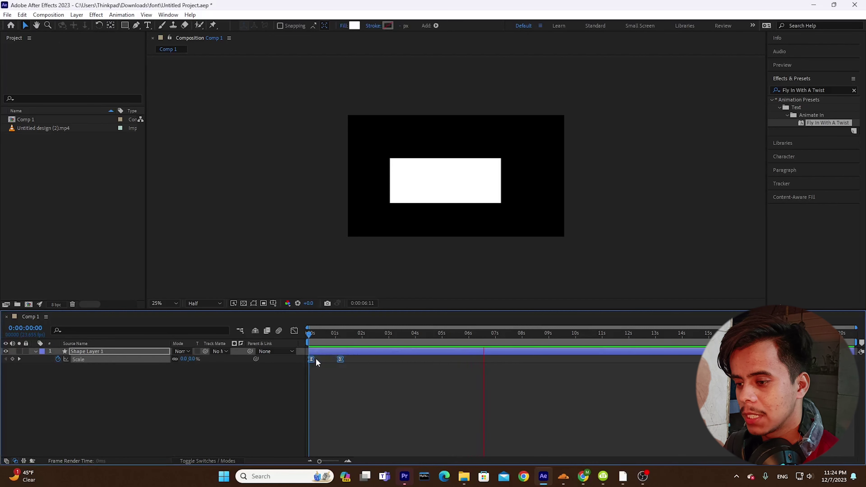
{"action": "left_click_drag", "start_coordinate": [356, 343], "coordinate": [314, 341]}
{"action": "left_click", "coordinate": [294, 331]}
{"action": "left_click_drag", "start_coordinate": [371, 424], "coordinate": [326, 433]}
{"action": "key", "text": "space"}
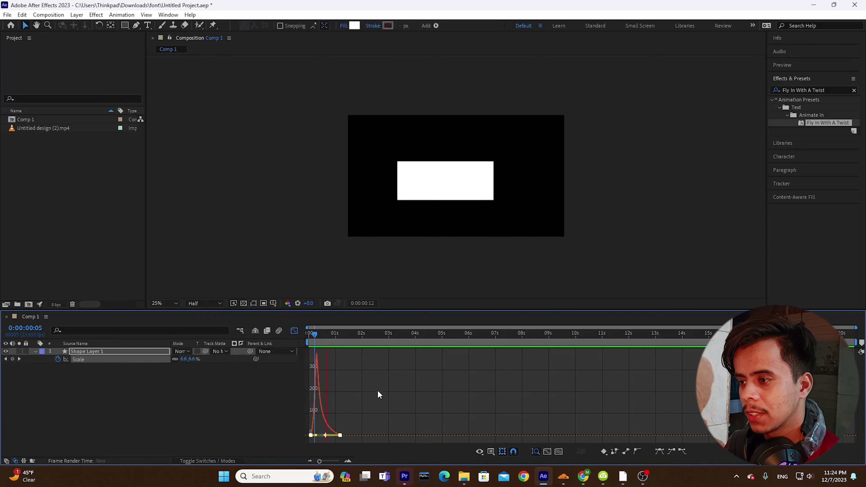
{"action": "left_click_drag", "start_coordinate": [336, 345], "coordinate": [292, 334]}
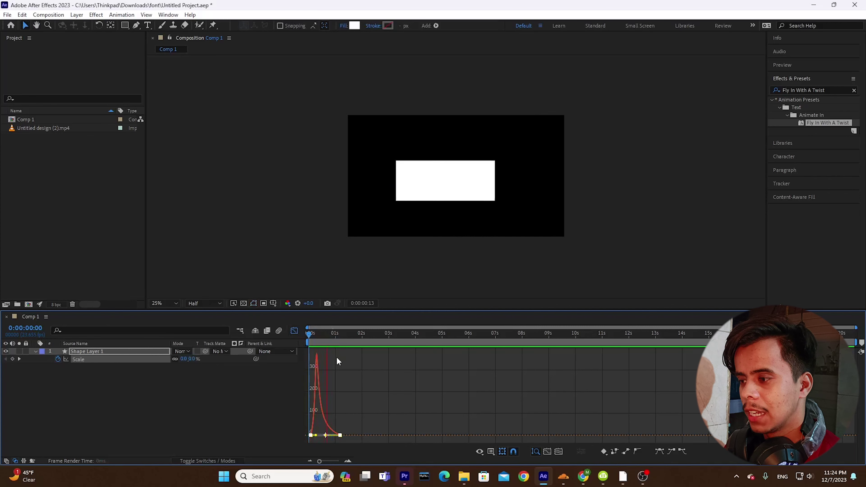
Check the reference video's red panel in the browser and view the 454_1-768.jpg texture from the Downloads folder.
{"action": "left_click", "coordinate": [583, 476]}
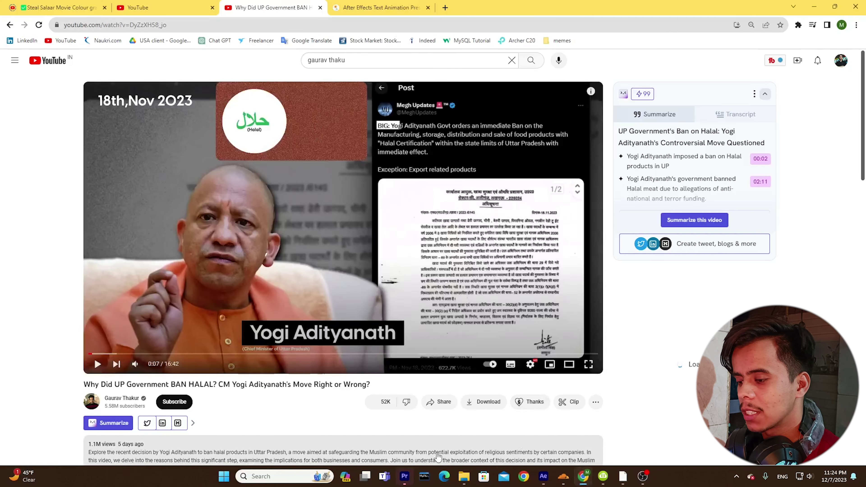
{"action": "left_click", "coordinate": [463, 476]}
{"action": "left_click", "coordinate": [499, 338]}
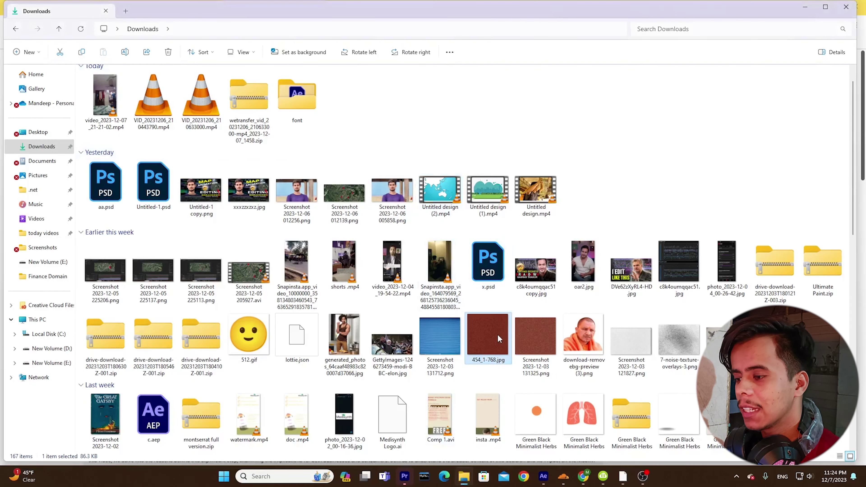
{"action": "mouse_move", "coordinate": [486, 345]}
{"action": "left_mouse_down"}
{"action": "mouse_move", "coordinate": [401, 312]}
{"action": "mouse_move", "coordinate": [397, 185]}
{"action": "mouse_move", "coordinate": [495, 347]}
{"action": "mouse_move", "coordinate": [482, 346]}
{"action": "left_mouse_up"}
{"action": "double_click", "coordinate": [482, 345]}
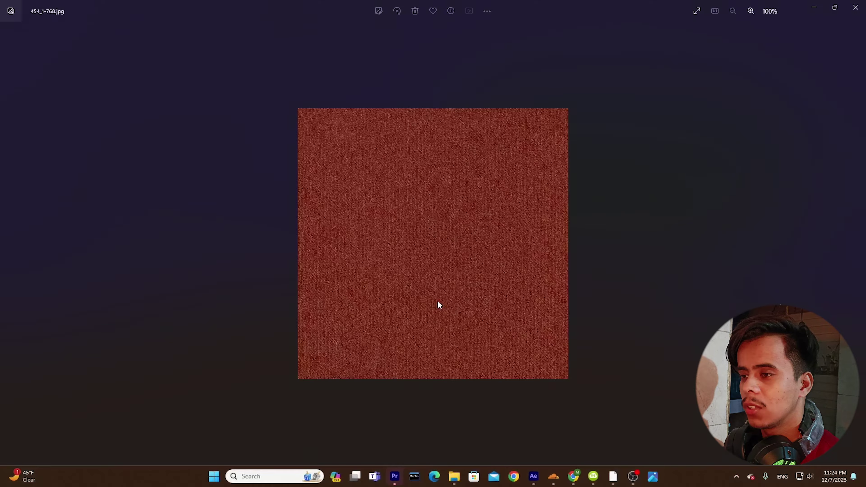
{"action": "left_click", "coordinate": [855, 7]}
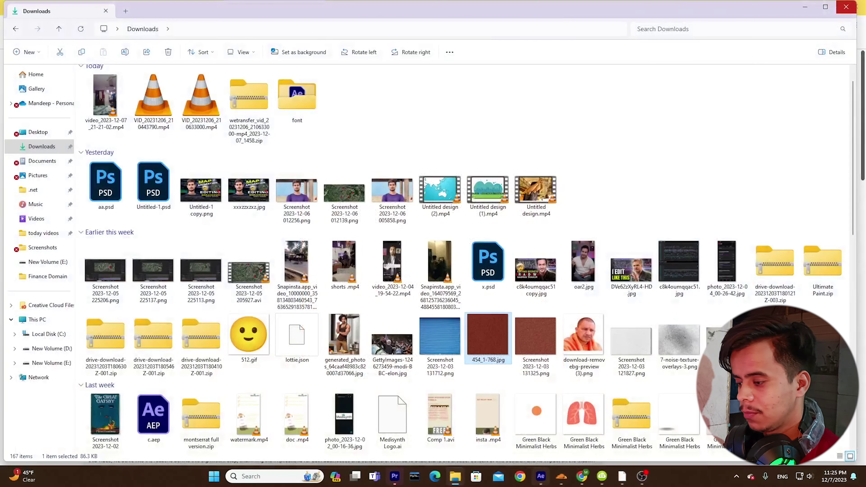
Compare the texture with the reference panel and add 454_1-768.jpg from Downloads to Comp 1's timeline above Shape Layer 1.
{"action": "left_click", "coordinate": [583, 476]}
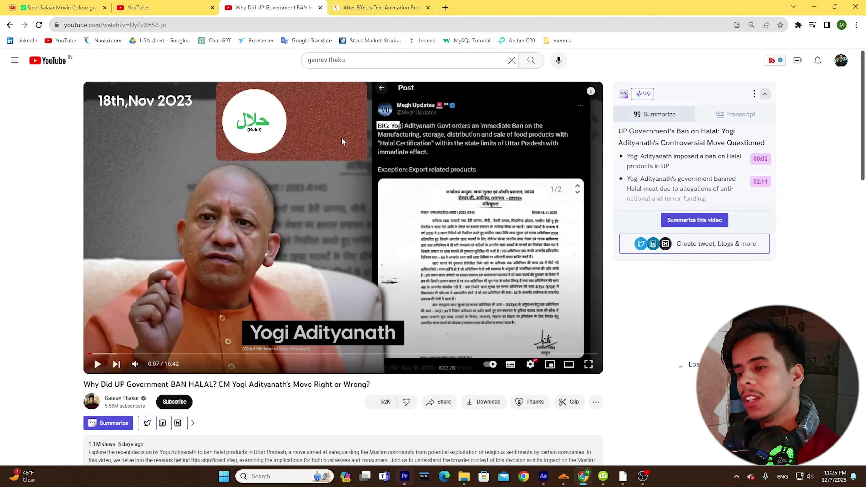
{"action": "left_click", "coordinate": [463, 476]}
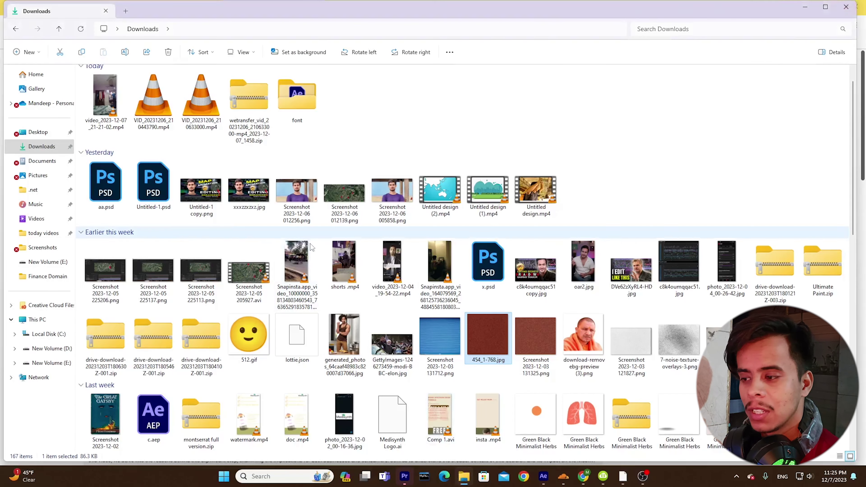
{"action": "left_click_drag", "start_coordinate": [494, 341], "coordinate": [182, 386]}
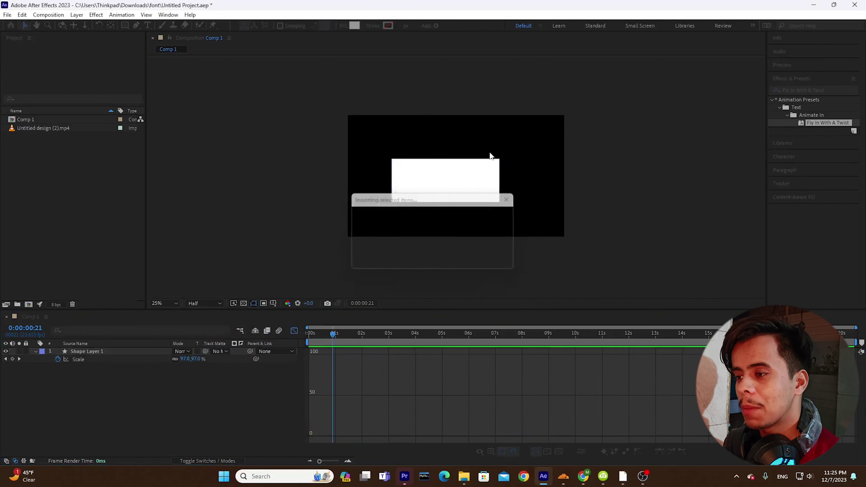
{"action": "left_click", "coordinate": [100, 358]}
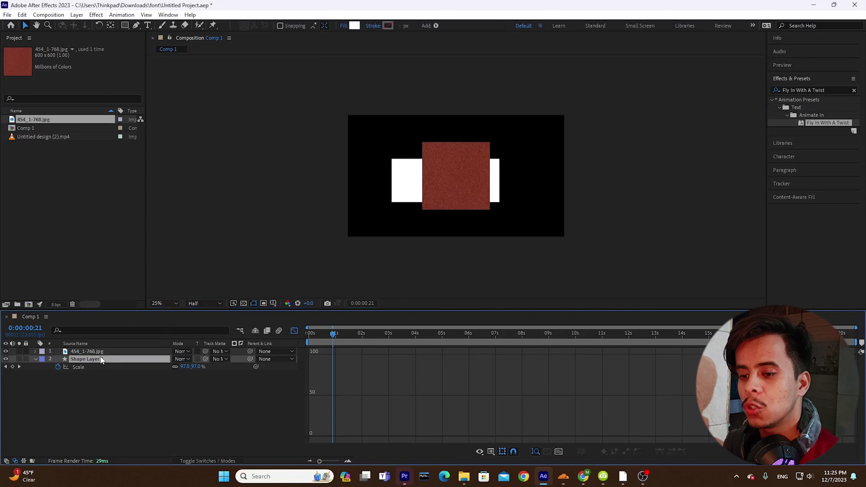
Centre the 454_1-768.jpg layer and extend it horizontally until it covers the whole white rectangle.
{"action": "left_click", "coordinate": [112, 351]}
{"action": "mouse_move", "coordinate": [461, 174]}
{"action": "left_mouse_down"}
{"action": "mouse_move", "coordinate": [411, 156]}
{"action": "mouse_move", "coordinate": [370, 167]}
{"action": "mouse_move", "coordinate": [532, 166]}
{"action": "mouse_move", "coordinate": [407, 153]}
{"action": "mouse_move", "coordinate": [498, 173]}
{"action": "mouse_move", "coordinate": [488, 223]}
{"action": "mouse_move", "coordinate": [504, 235]}
{"action": "mouse_move", "coordinate": [530, 137]}
{"action": "mouse_move", "coordinate": [487, 128]}
{"action": "mouse_move", "coordinate": [467, 182]}
{"action": "mouse_move", "coordinate": [452, 145]}
{"action": "mouse_move", "coordinate": [534, 163]}
{"action": "mouse_move", "coordinate": [560, 189]}
{"action": "mouse_move", "coordinate": [433, 191]}
{"action": "mouse_move", "coordinate": [612, 139]}
{"action": "mouse_move", "coordinate": [524, 178]}
{"action": "mouse_move", "coordinate": [446, 171]}
{"action": "mouse_move", "coordinate": [464, 129]}
{"action": "mouse_move", "coordinate": [456, 178]}
{"action": "left_mouse_up"}
{"action": "left_click", "coordinate": [345, 343]}
{"action": "left_click_drag", "start_coordinate": [358, 339], "coordinate": [287, 339]}
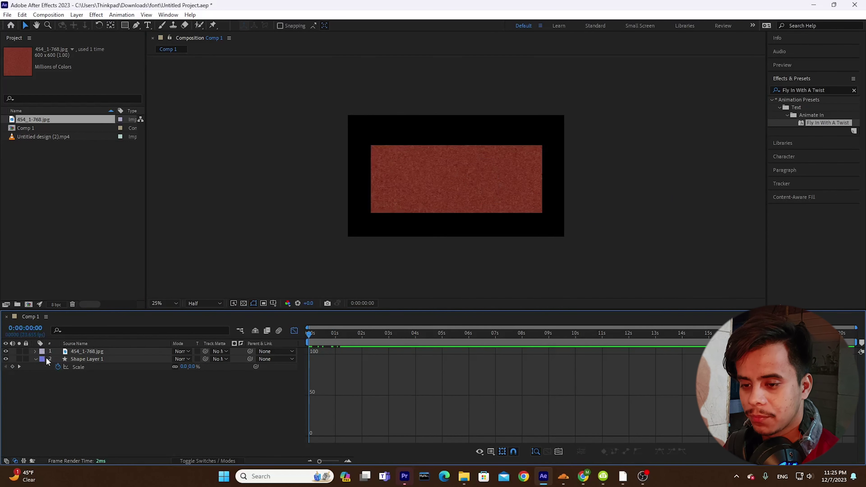
Place the 454_1-768.jpg layer below Shape Layer 1 and return from the Graph Editor to the layer bars.
{"action": "left_click_drag", "start_coordinate": [109, 352], "coordinate": [107, 365]}
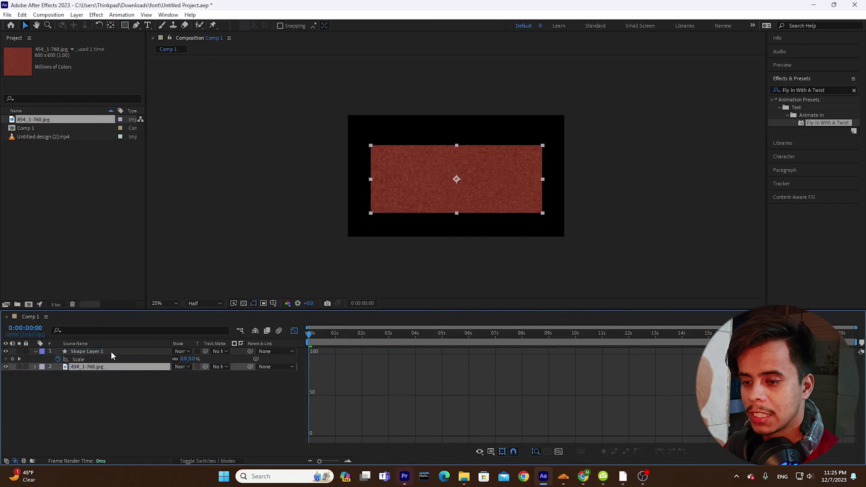
{"action": "left_click", "coordinate": [111, 352]}
{"action": "left_click", "coordinate": [317, 335]}
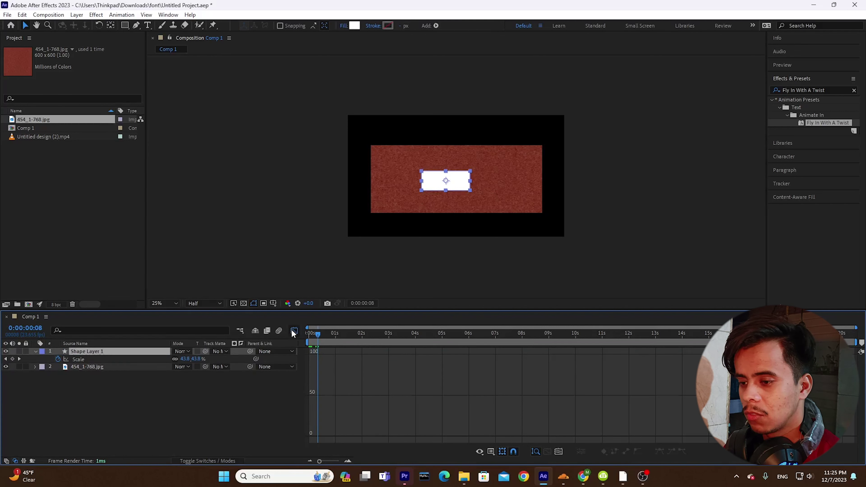
{"action": "left_click", "coordinate": [292, 330]}
{"action": "left_click", "coordinate": [334, 342]}
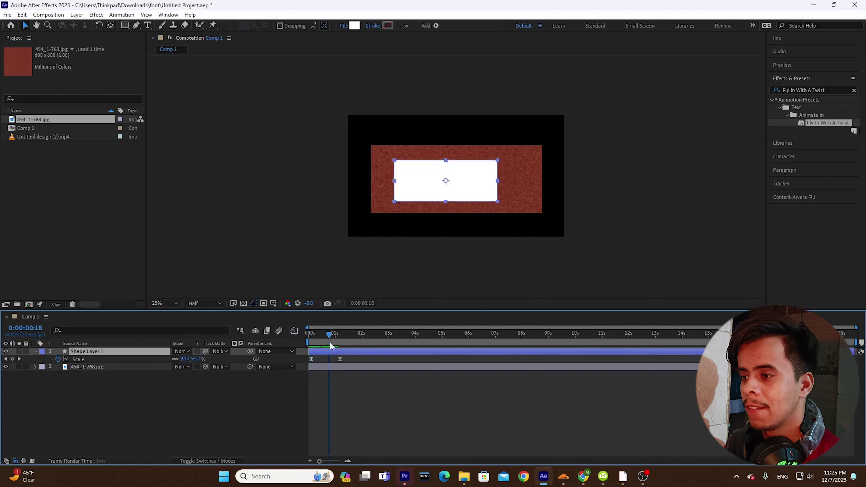
Set Shape Layer 1 as the track matte of the 454_1-768.jpg layer.
{"action": "left_click", "coordinate": [121, 367]}
{"action": "left_click", "coordinate": [117, 380]}
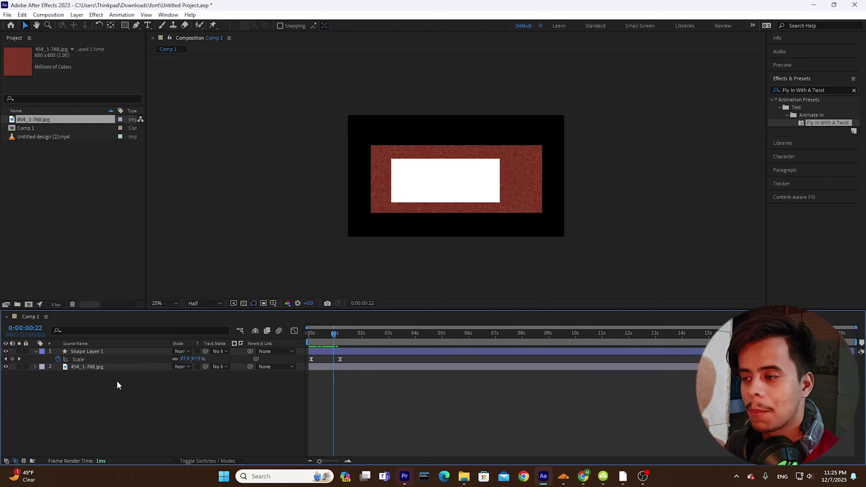
{"action": "left_click", "coordinate": [147, 367]}
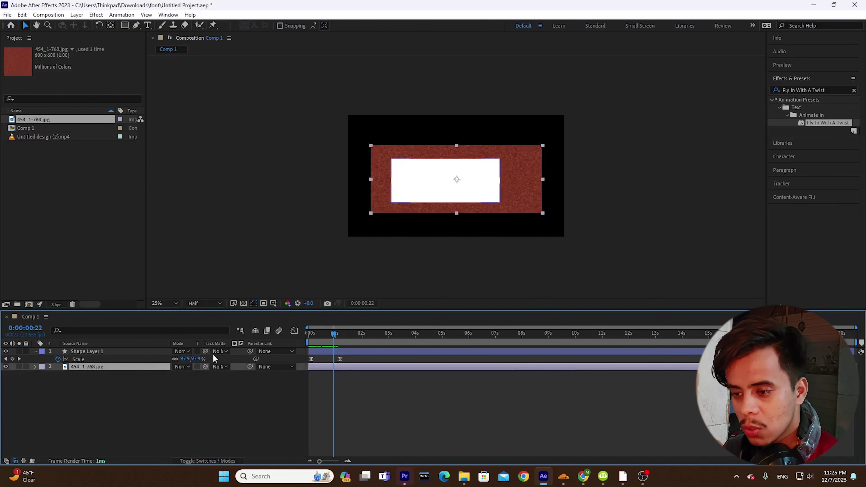
{"action": "left_click_drag", "start_coordinate": [204, 367], "coordinate": [129, 352]}
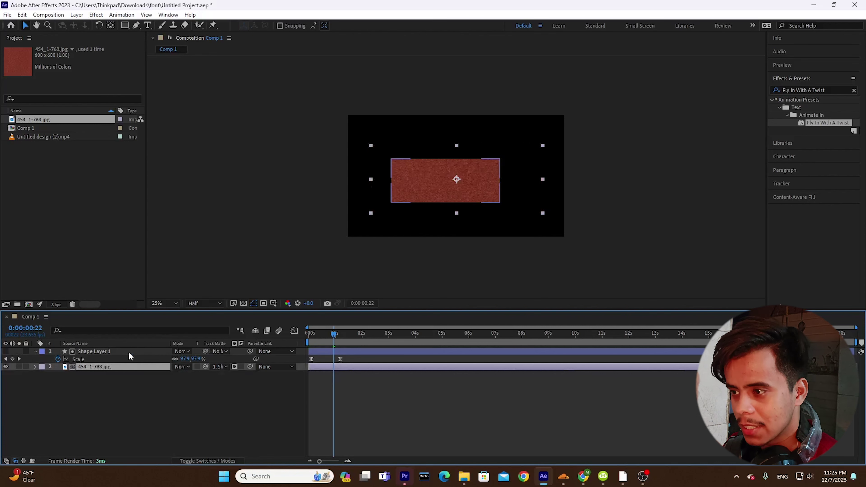
Preview the textured panel's scaling animation from the start of the composition.
{"action": "left_click_drag", "start_coordinate": [337, 334], "coordinate": [272, 335]}
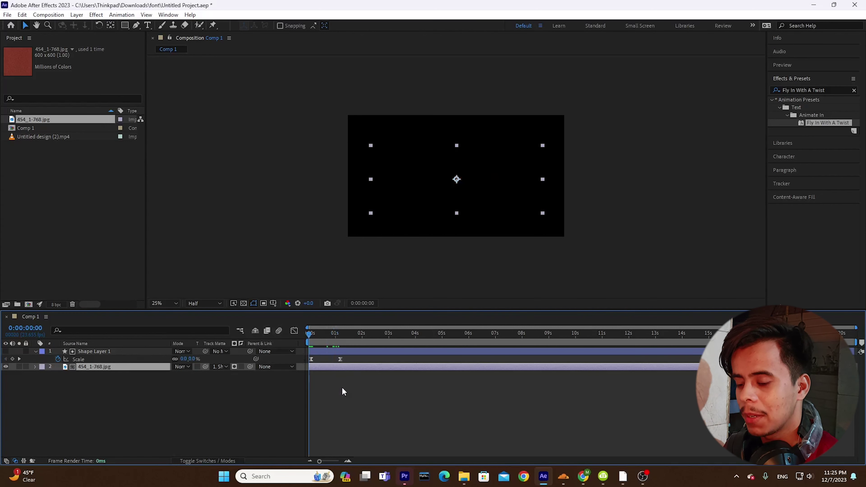
{"action": "key", "text": "space"}
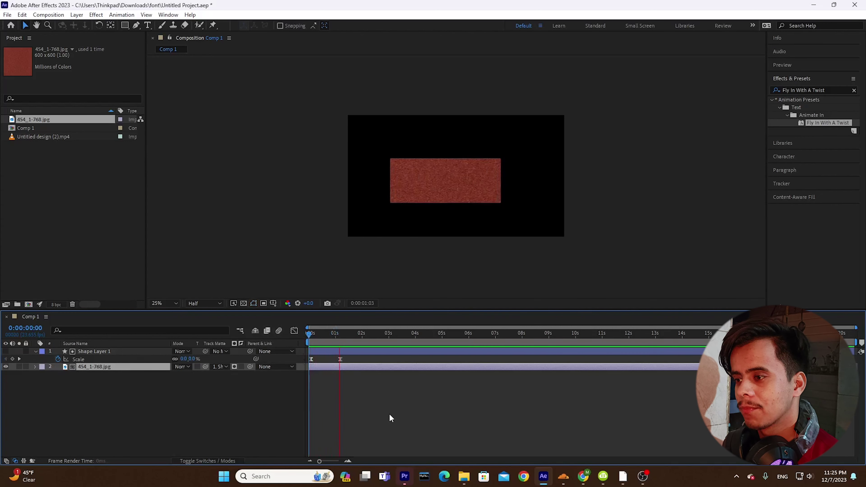
{"action": "key", "text": "space"}
{"action": "key", "text": "space"}
{"action": "key", "text": "space"}
Replay the red panel's entrance in the reference video and return to After Effects.
{"action": "left_click", "coordinate": [582, 476]}
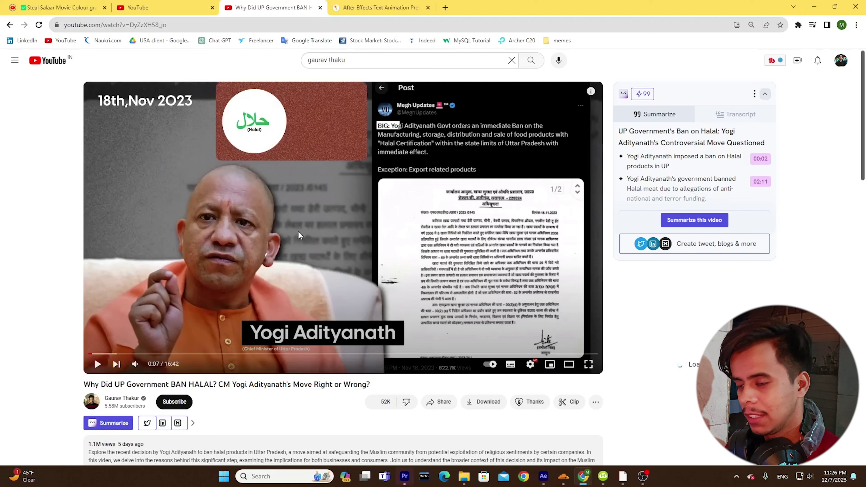
{"action": "key", "text": "Left"}
{"action": "key", "text": "space"}
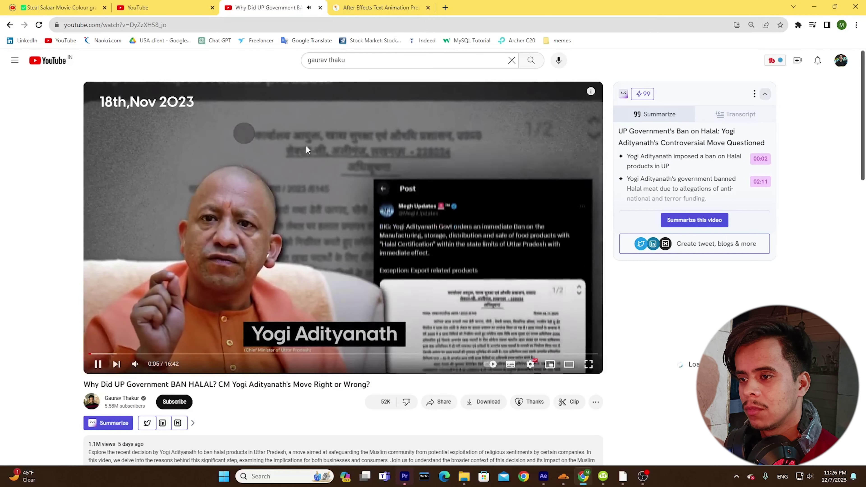
{"action": "key", "text": "space"}
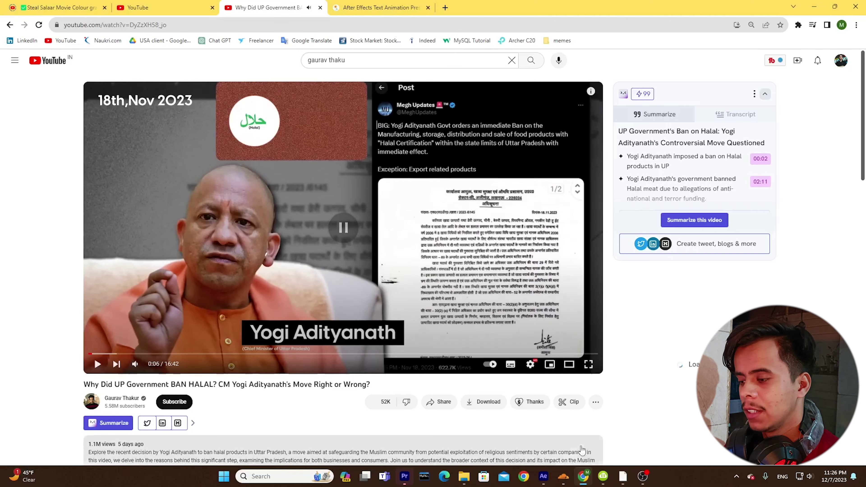
{"action": "left_click", "coordinate": [527, 467]}
Delay Shape Layer 1's last Scale keyframe to about 1.6 seconds and preview the slower pop-up from the start.
{"action": "left_click", "coordinate": [332, 391]}
{"action": "key", "text": "Home"}
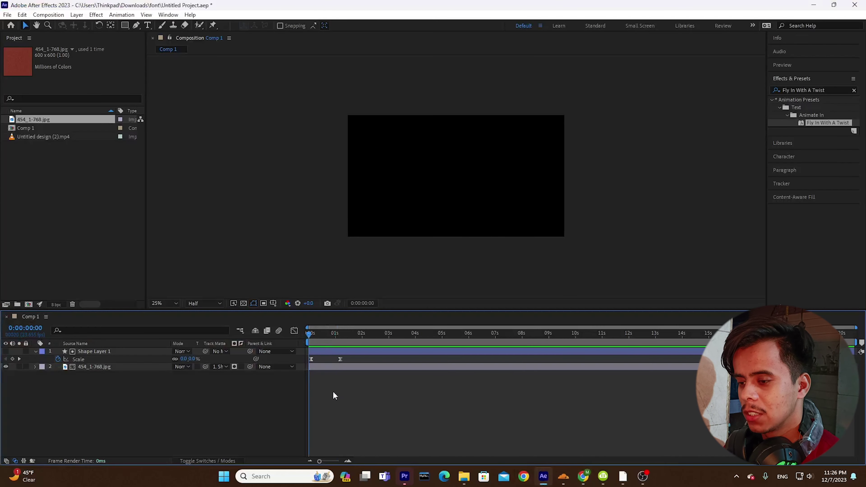
{"action": "left_click_drag", "start_coordinate": [340, 359], "coordinate": [352, 359]}
{"action": "key", "text": "space"}
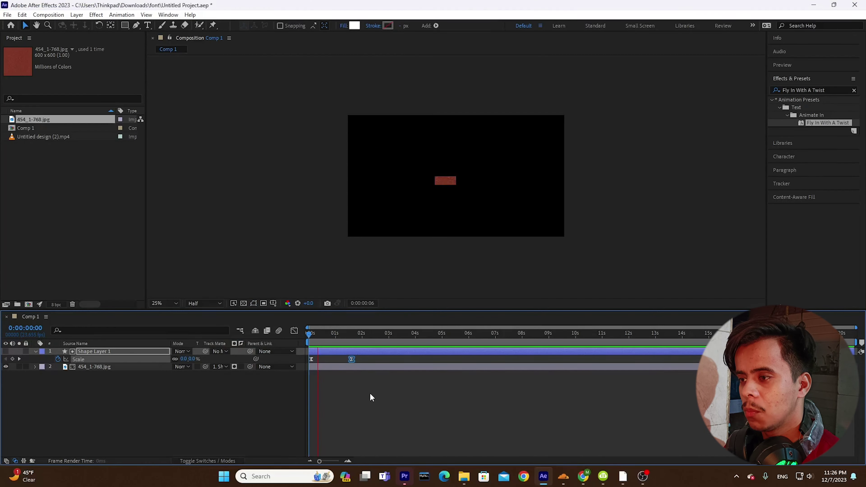
{"action": "left_click", "coordinate": [384, 188]}
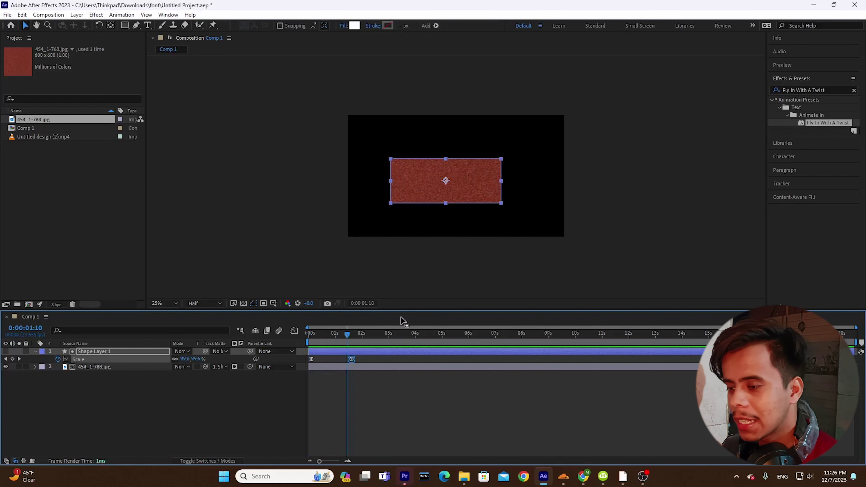
{"action": "left_click", "coordinate": [379, 236]}
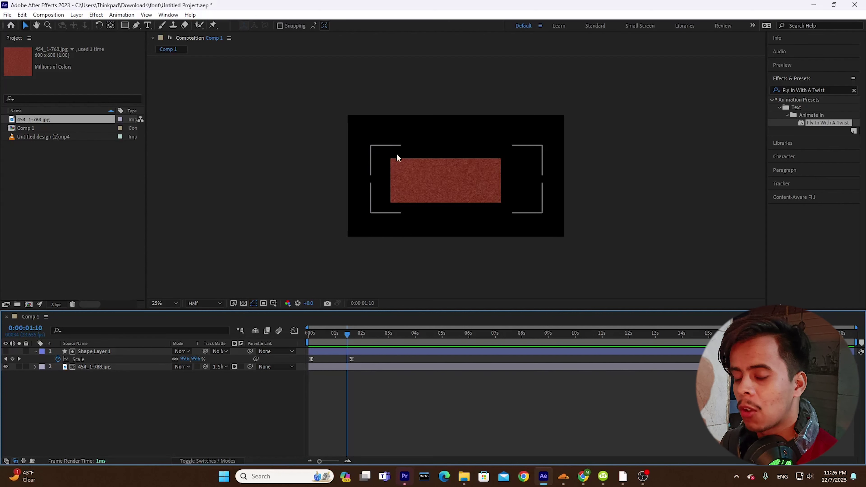
Round the panel's corners by setting the Roundness of Shape Layer 1's Rectangle Path 1 to 35.
{"action": "left_click", "coordinate": [36, 351]}
{"action": "left_click", "coordinate": [36, 352]}
{"action": "left_click", "coordinate": [43, 366]}
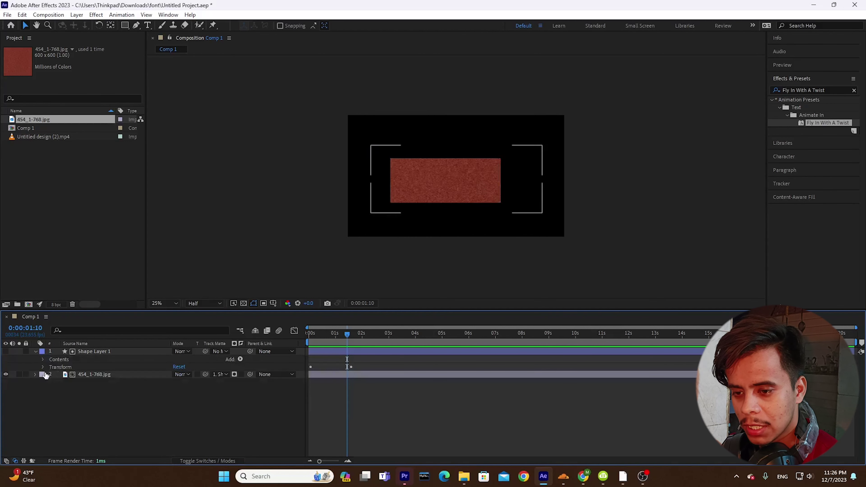
{"action": "left_click", "coordinate": [42, 361]}
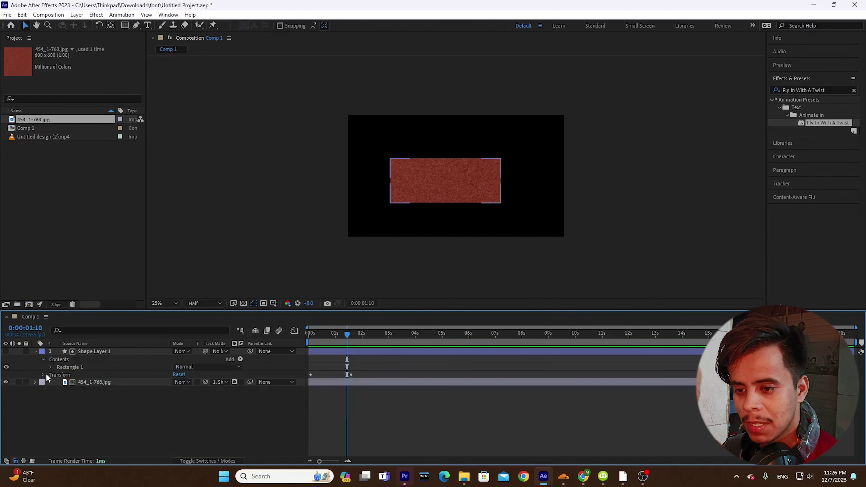
{"action": "left_click", "coordinate": [50, 367]}
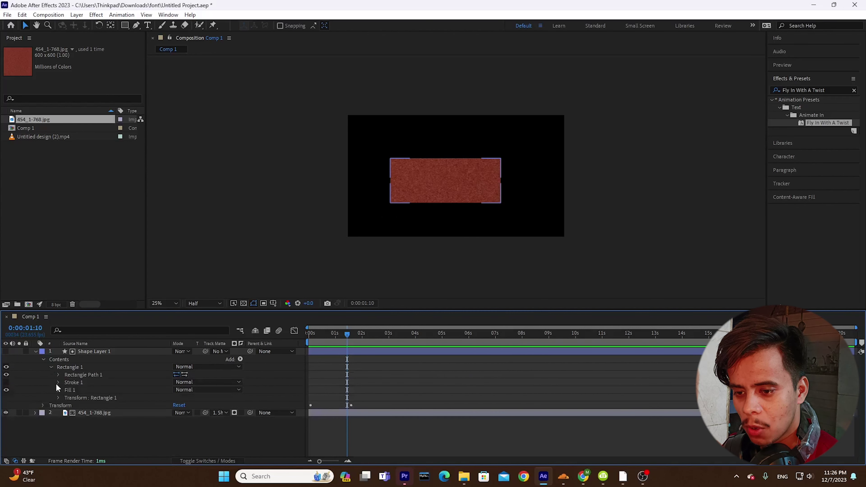
{"action": "left_click", "coordinate": [58, 375]}
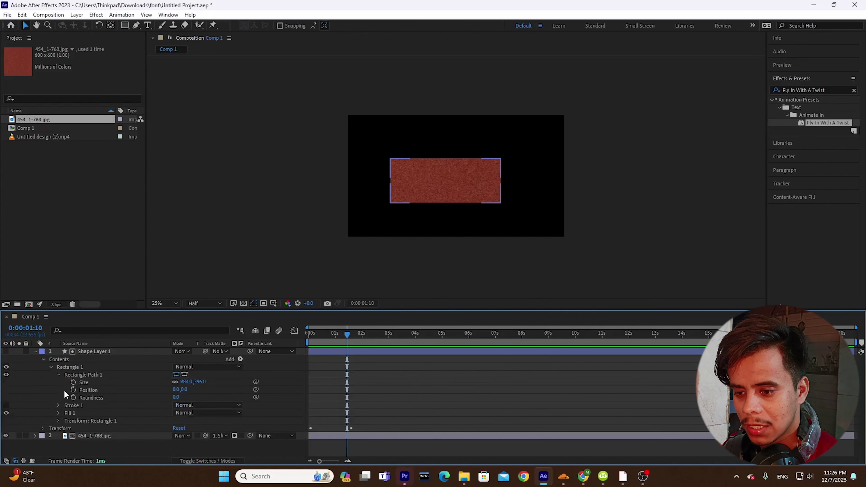
{"action": "left_click", "coordinate": [99, 395]}
{"action": "left_click_drag", "start_coordinate": [176, 397], "coordinate": [191, 400]}
{"action": "left_click", "coordinate": [199, 397]}
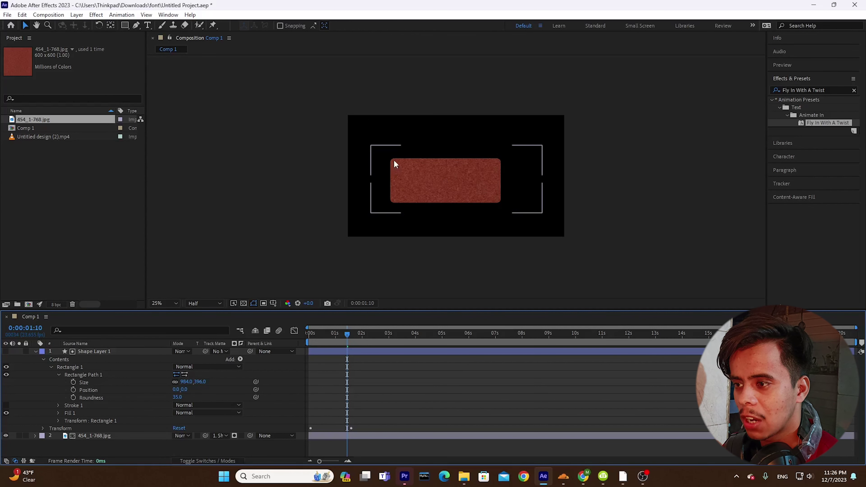
Compare the rounded corners with the reference video's panel and collapse Shape Layer 1's properties.
{"action": "left_click", "coordinate": [582, 475]}
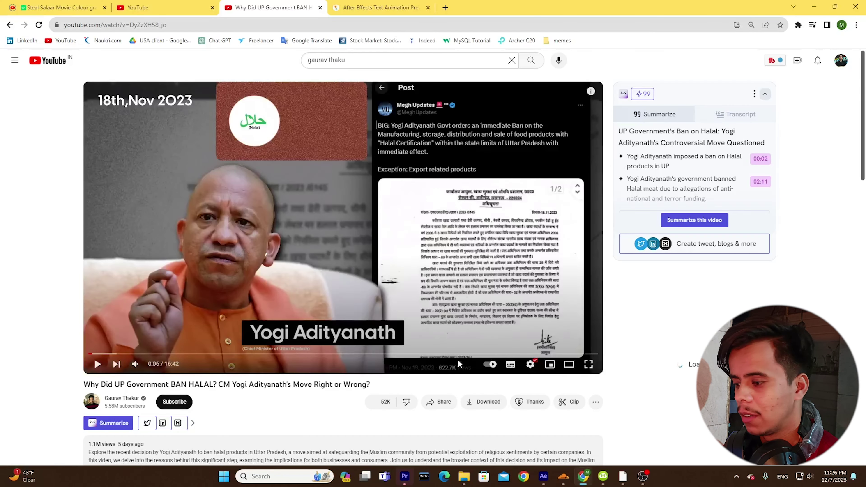
{"action": "left_click", "coordinate": [543, 477]}
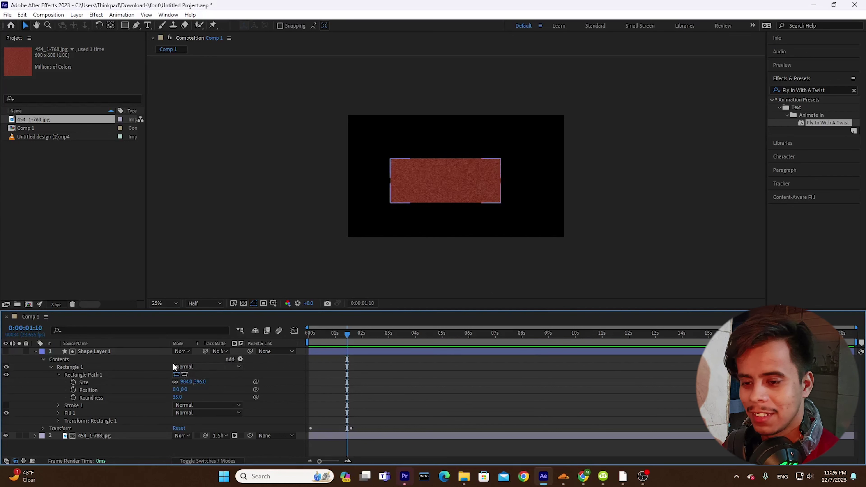
{"action": "left_click", "coordinate": [35, 351]}
{"action": "left_click", "coordinate": [90, 395]}
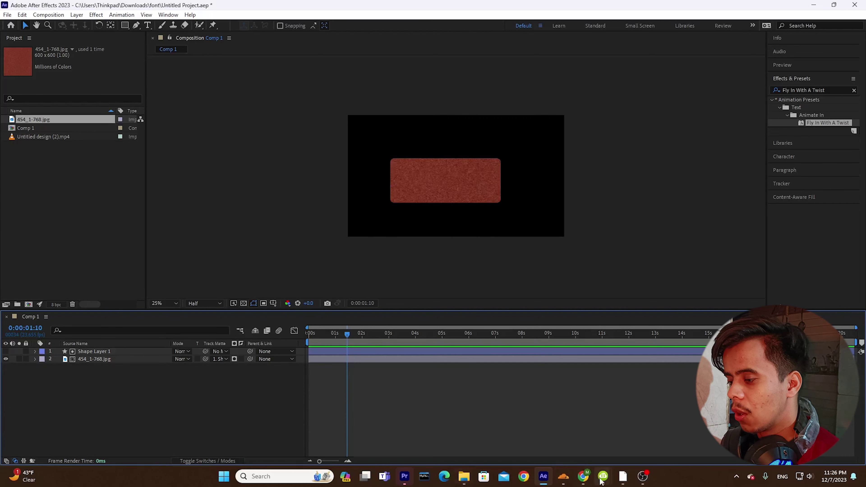
Replay the reference video to study how the circular logo appears on the red panel, and return to After Effects.
{"action": "left_click", "coordinate": [582, 476]}
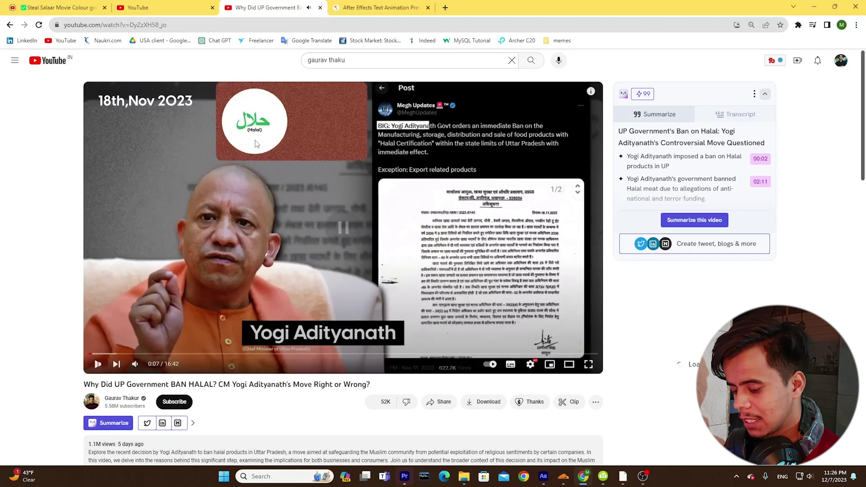
{"action": "key", "text": "Left"}
{"action": "left_click", "coordinate": [256, 142]}
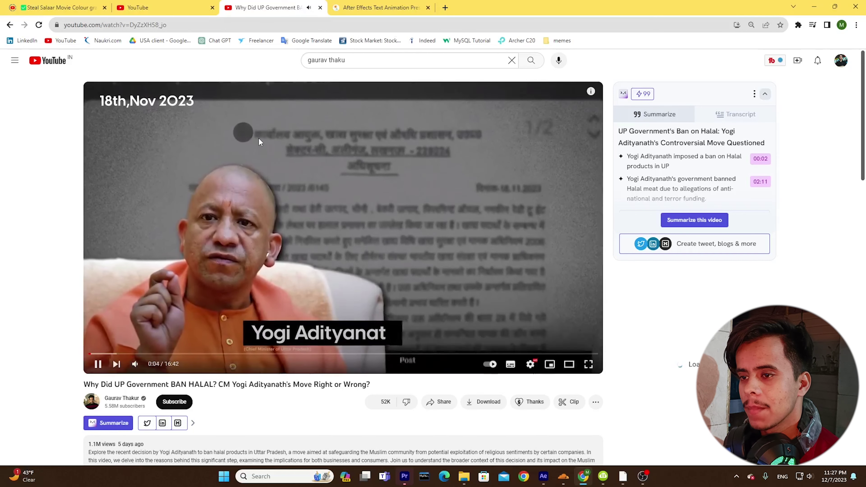
{"action": "left_click", "coordinate": [272, 127]}
{"action": "left_click", "coordinate": [544, 477]}
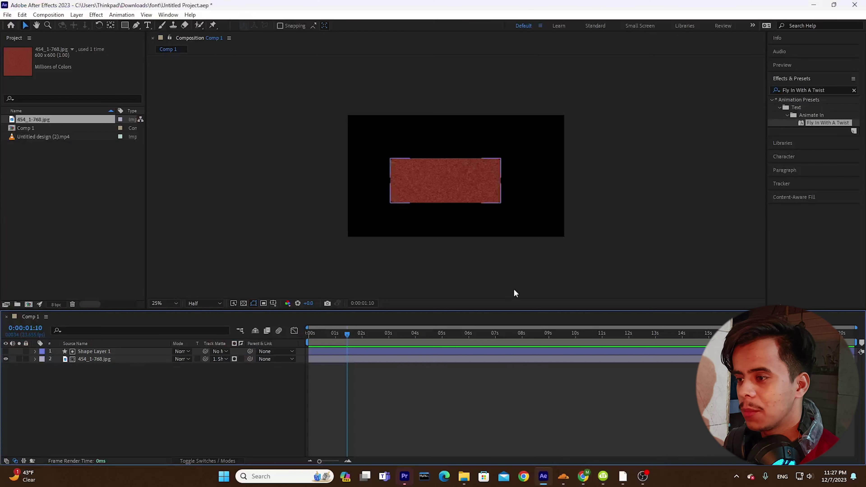
Draw a white circle with the Ellipse tool on the left half of the red panel as a new shape layer.
{"action": "left_click", "coordinate": [125, 25]}
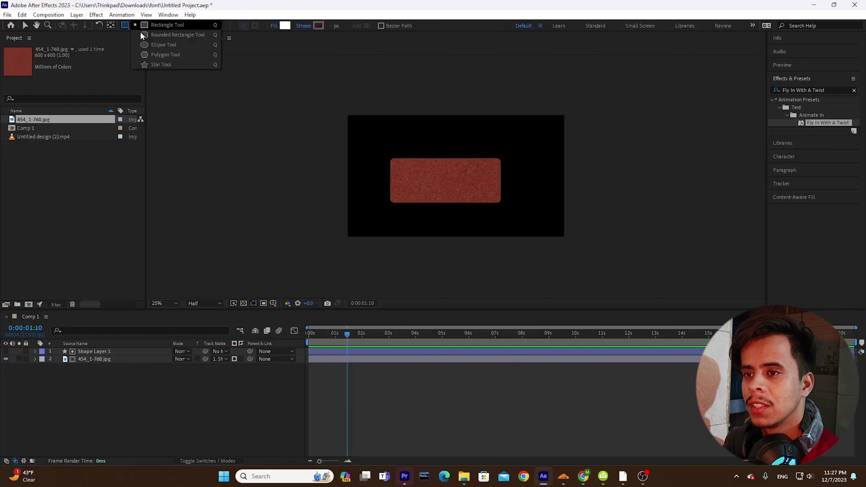
{"action": "left_click", "coordinate": [168, 45]}
{"action": "left_click_drag", "start_coordinate": [411, 171], "coordinate": [436, 200]}
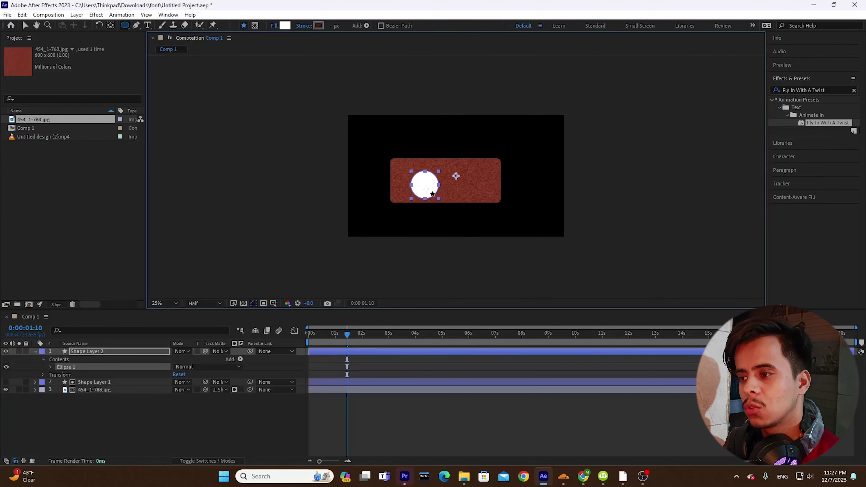
Delete Shape Layer 1 and undo the deletion.
{"action": "left_click", "coordinate": [107, 382]}
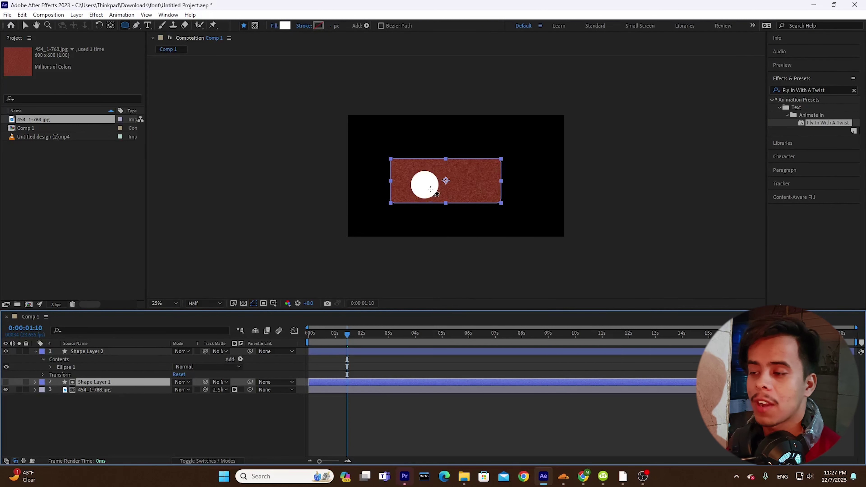
{"action": "key", "text": "Delete"}
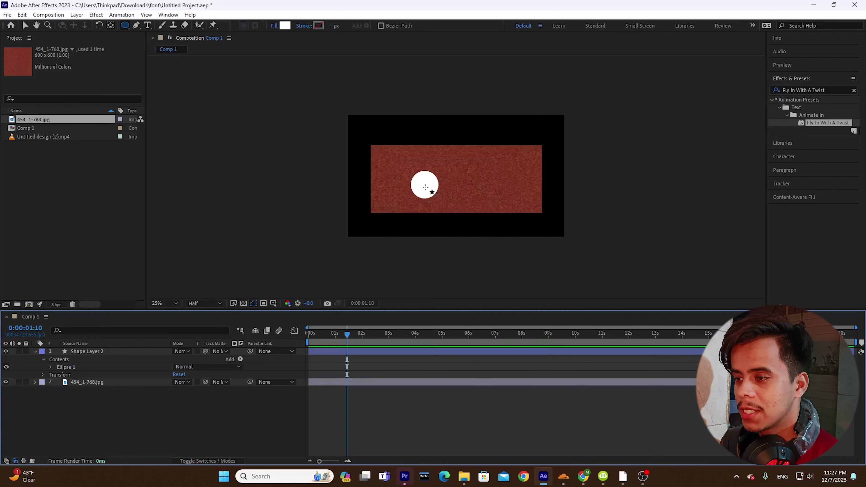
{"action": "key", "text": "ctrl+z"}
{"action": "key", "text": "ctrl+z"}
{"action": "key", "text": "ctrl+z"}
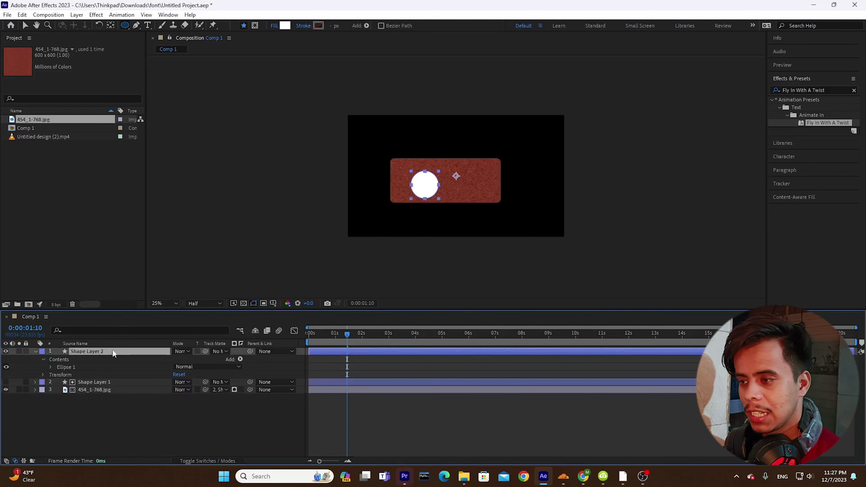
Replay the reference video to study the circular logo and text highlighting, and return to After Effects.
{"action": "left_click", "coordinate": [458, 398]}
{"action": "left_click", "coordinate": [583, 475]}
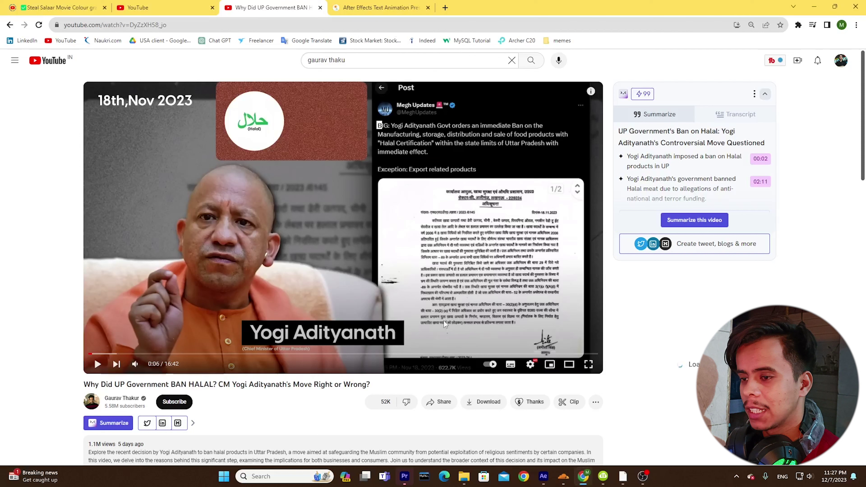
{"action": "left_click", "coordinate": [408, 247]}
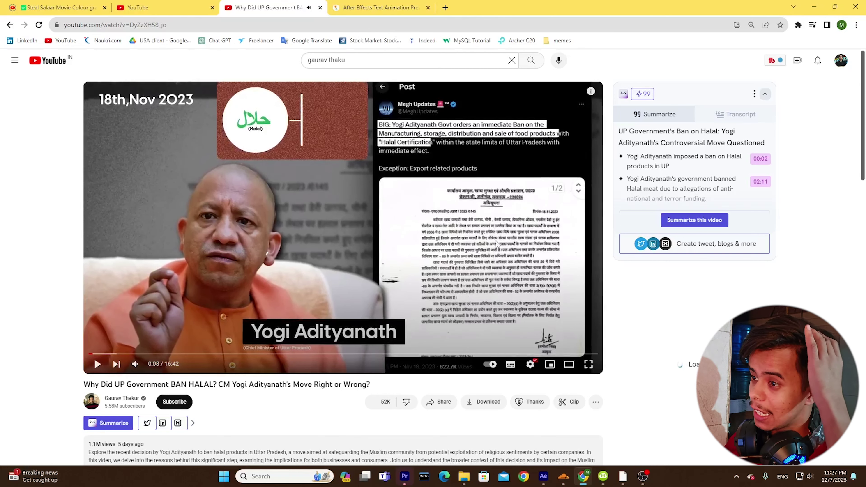
{"action": "left_click", "coordinate": [543, 476]}
Browse the Downloads folder in File Explorer, including the changes subfolder, for a suitable image.
{"action": "left_click", "coordinate": [463, 476]}
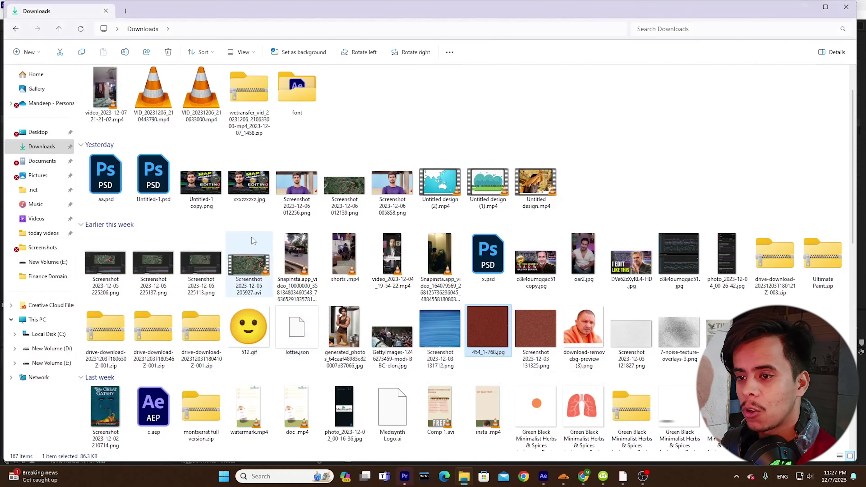
{"action": "scroll", "coordinate": [842, 303], "scroll_direction": "down", "scroll_amount": 10}
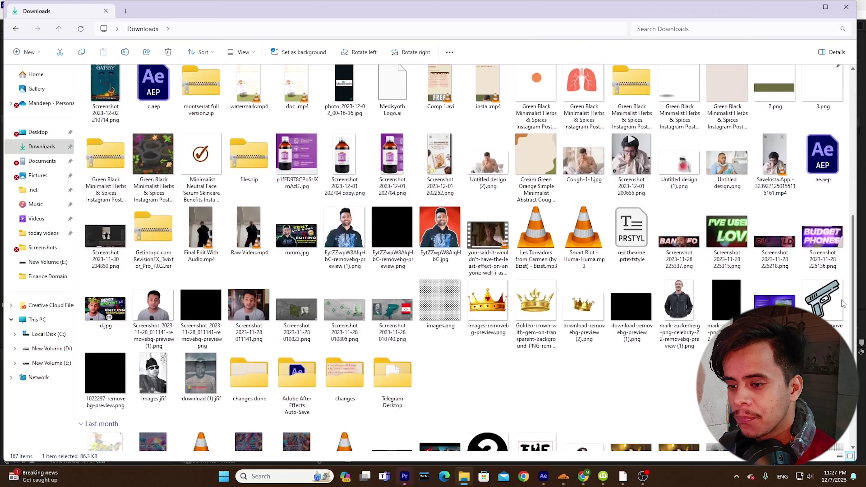
{"action": "left_click_drag", "start_coordinate": [852, 303], "coordinate": [853, 386]}
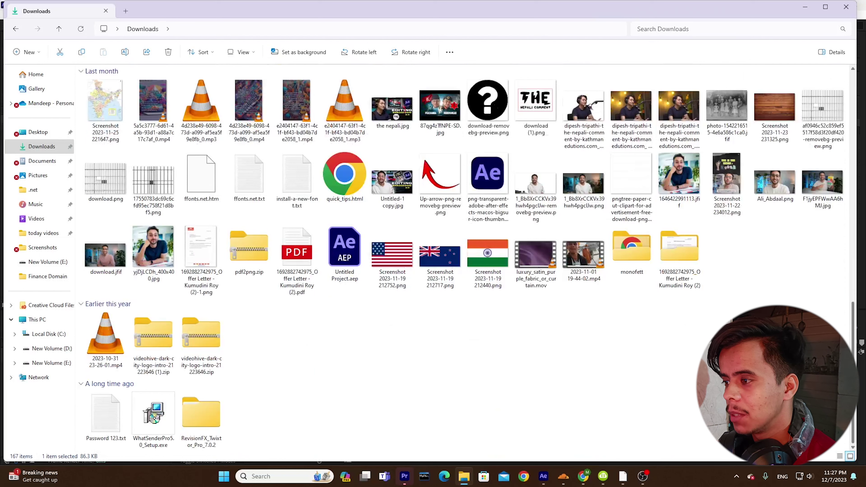
{"action": "left_click_drag", "start_coordinate": [853, 386], "coordinate": [853, 322]}
{"action": "double_click", "coordinate": [358, 263]}
{"action": "left_click", "coordinate": [59, 29]}
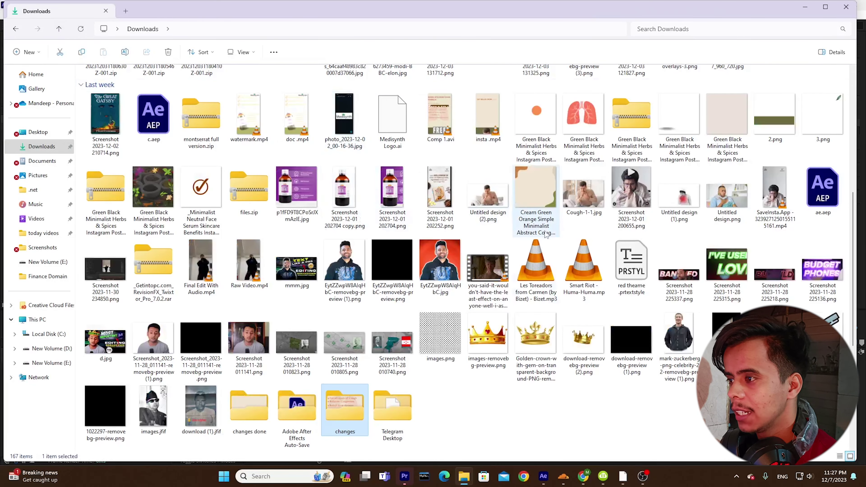
Switch to Chrome and search Google Images for "news articles" in a new tab.
{"action": "left_click", "coordinate": [583, 476]}
{"action": "left_click", "coordinate": [409, 7]}
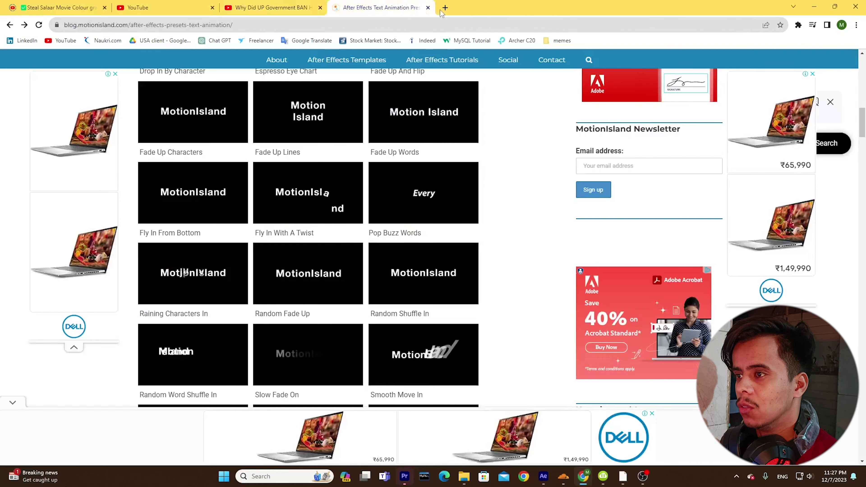
{"action": "left_click", "coordinate": [444, 8]}
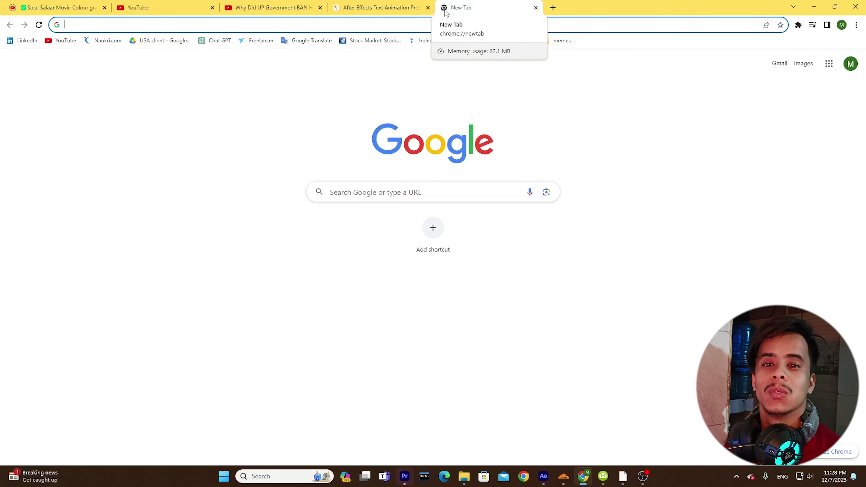
{"action": "key", "text": "Down"}
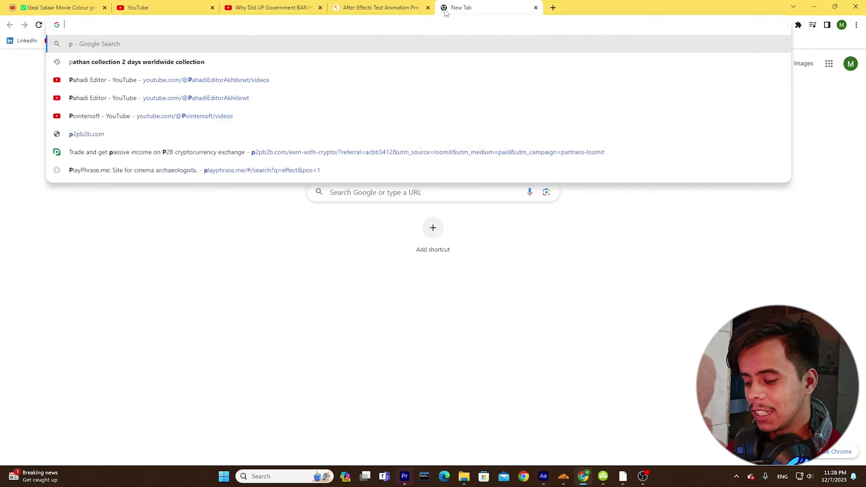
{"action": "key", "text": "Escape"}
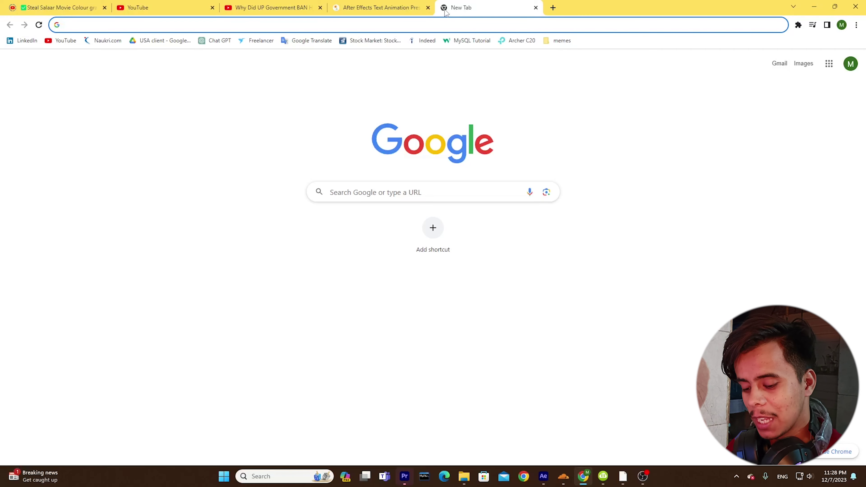
{"action": "type", "text": "news art"}
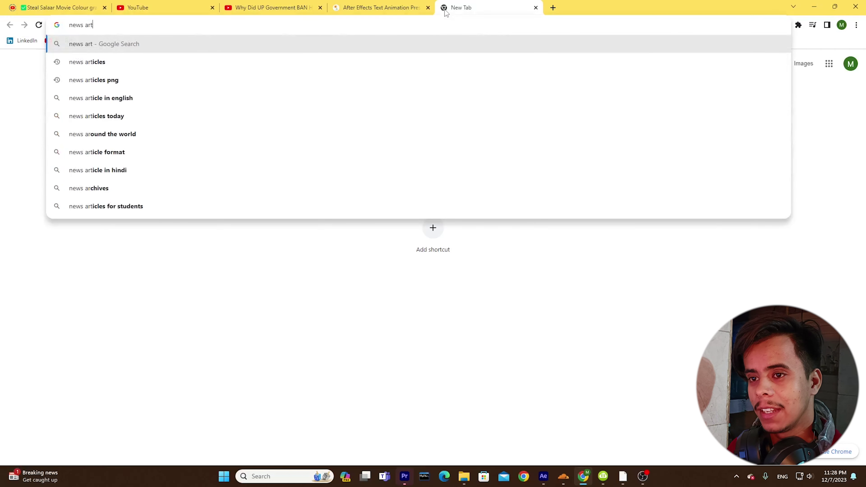
{"action": "type", "text": "icles"}
{"action": "key", "text": "Return"}
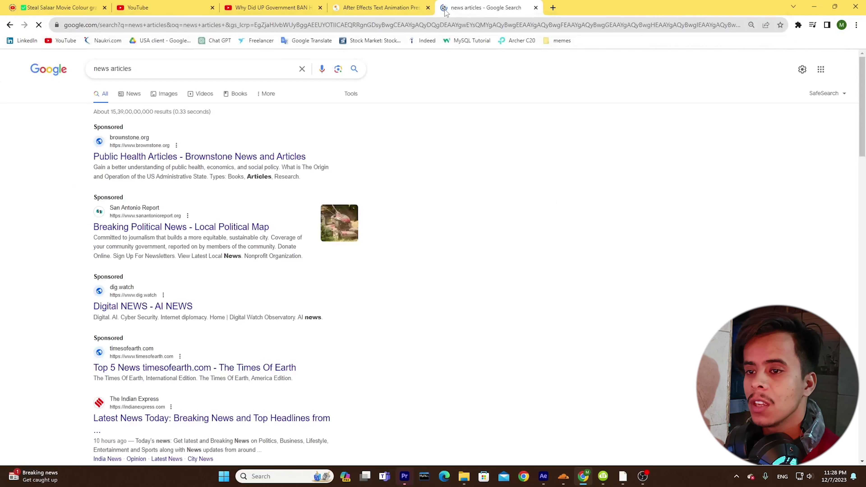
{"action": "left_click", "coordinate": [167, 94]}
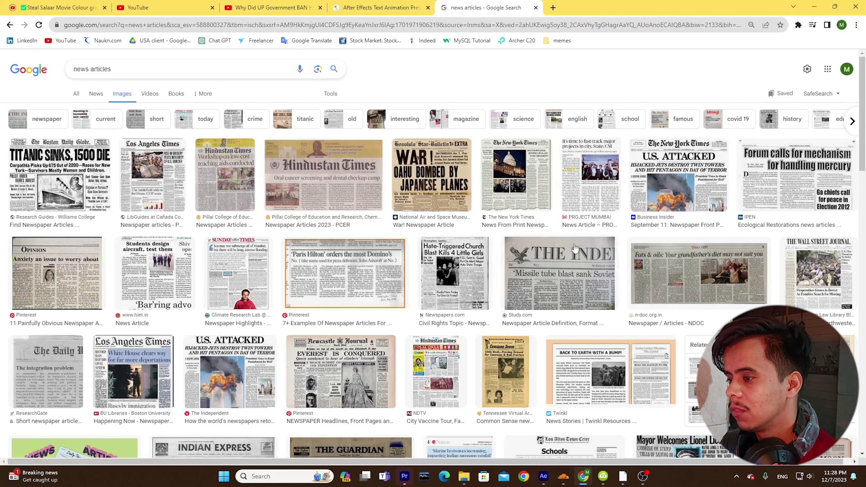
Preview several newspaper results and open the Study.com front-page image full size in a new browser tab.
{"action": "left_click", "coordinate": [598, 184]}
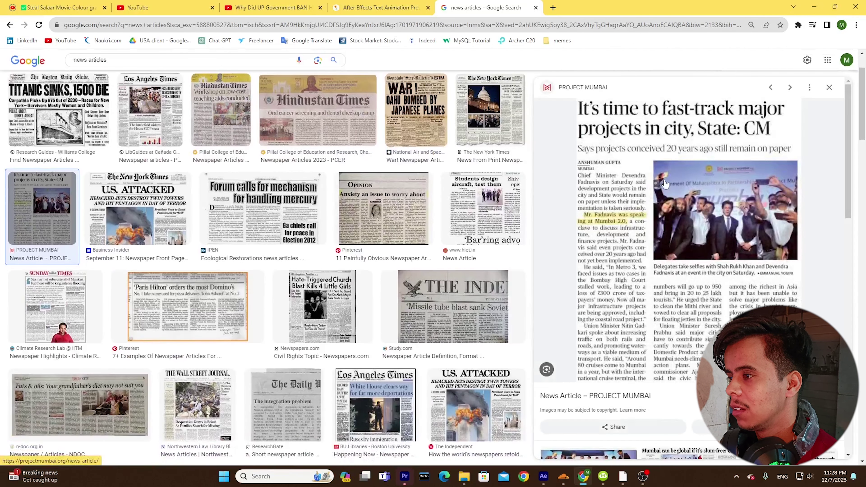
{"action": "right_click", "coordinate": [663, 183]}
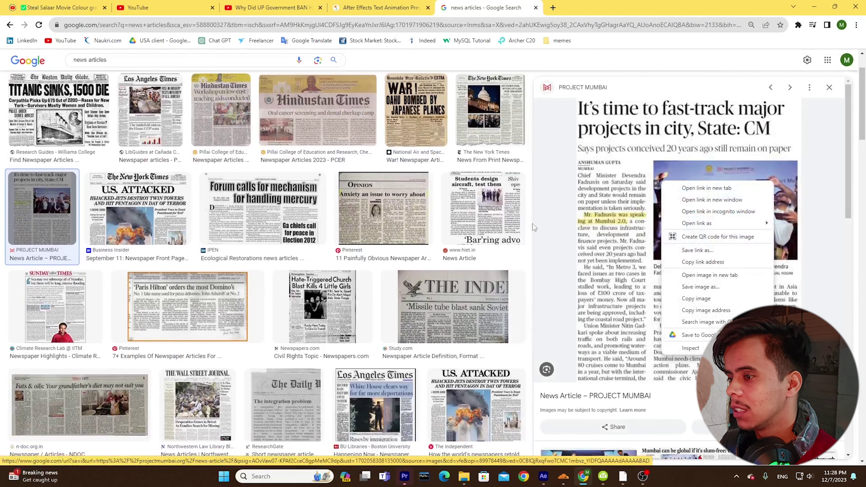
{"action": "left_click", "coordinate": [483, 220]}
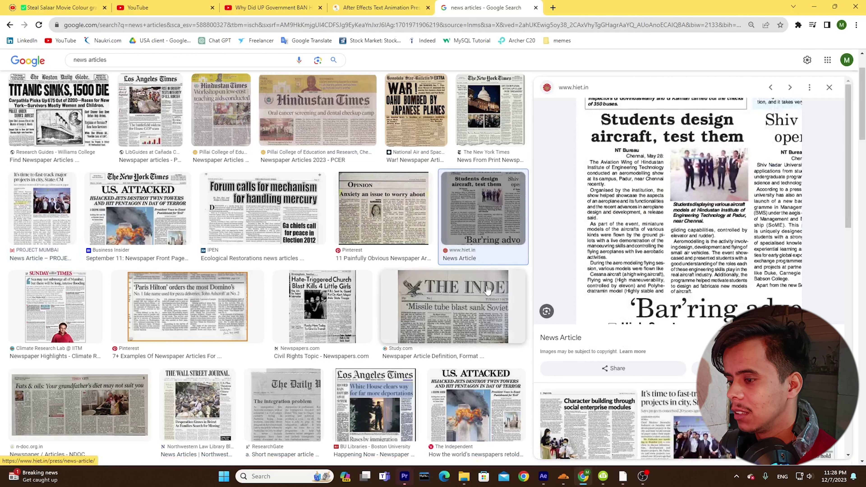
{"action": "left_click", "coordinate": [483, 302]}
{"action": "right_click", "coordinate": [689, 143]}
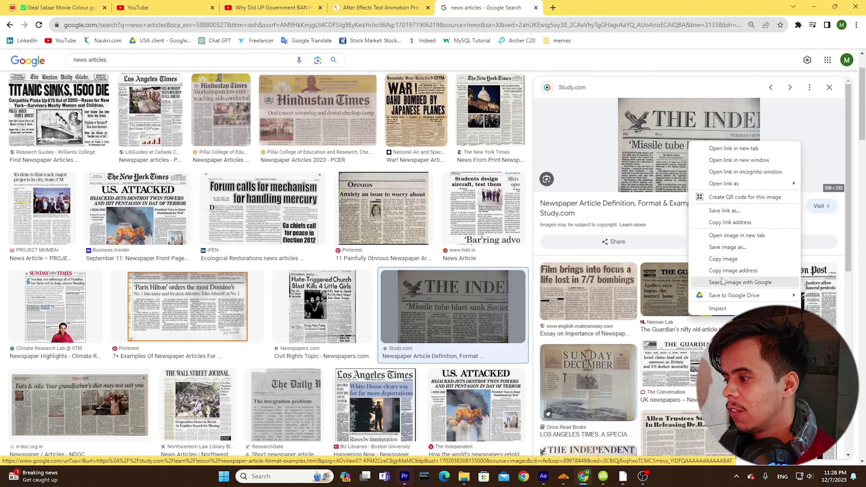
{"action": "left_click", "coordinate": [729, 239]}
{"action": "key", "text": "ctrl+Tab"}
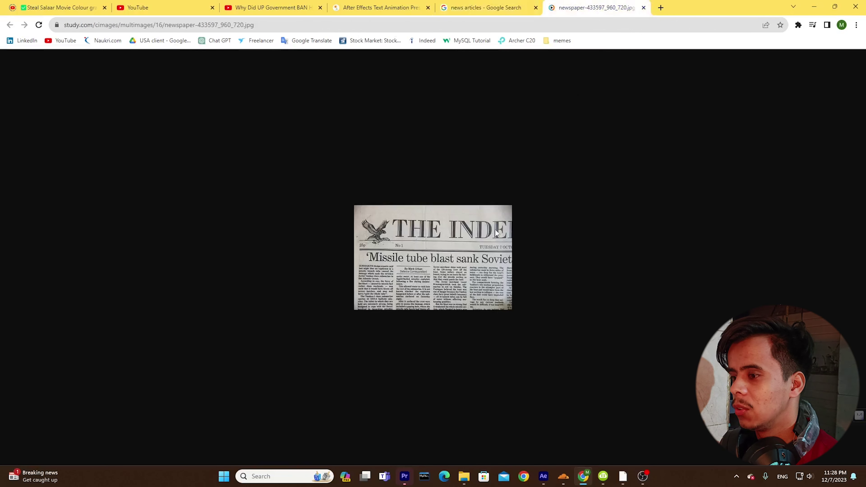
Save the newspaper image to disk as newspaper-433597_960_720 (1).jpg.
{"action": "right_click", "coordinate": [448, 236]}
{"action": "left_click", "coordinate": [483, 256]}
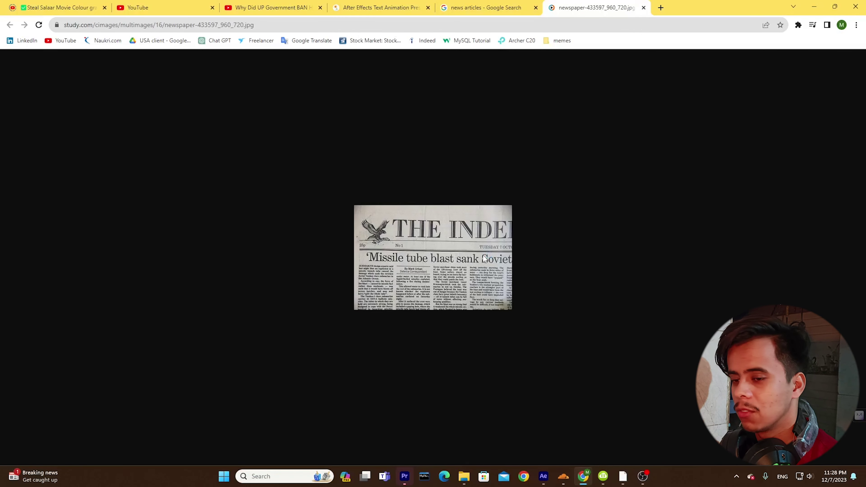
{"action": "left_click", "coordinate": [358, 228]}
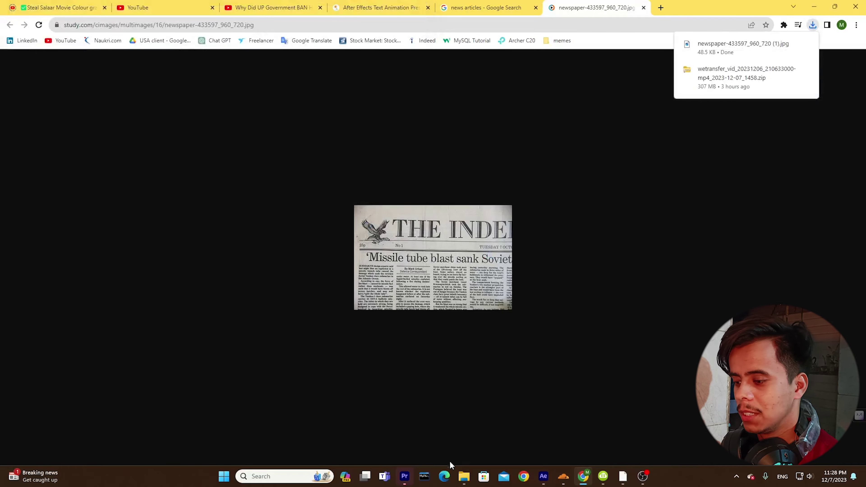
Import newspaper-433597_960_720 (1).jpg from the Downloads folder into Comp 1 as a layer in After Effects.
{"action": "left_click", "coordinate": [458, 478]}
{"action": "left_click", "coordinate": [42, 147]}
{"action": "left_click_drag", "start_coordinate": [107, 116], "coordinate": [192, 382]}
Delete the shape layers and the 454_1-768.jpg texture layer from Comp 1, keeping only the newspaper layer.
{"action": "left_click", "coordinate": [93, 358]}
{"action": "left_click", "coordinate": [97, 366], "text": "shift"}
{"action": "key", "text": "Delete"}
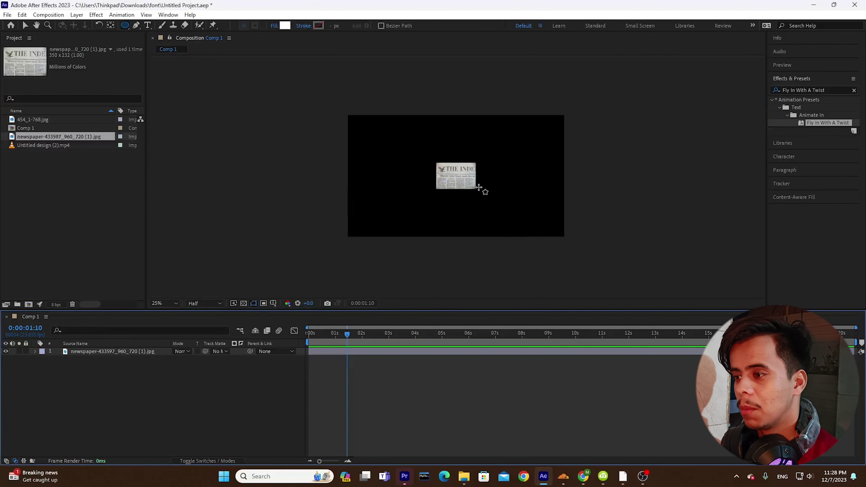
Enlarge the newspaper layer with the Selection tool to fill the composition frame, and deselect it.
{"action": "key", "text": "v"}
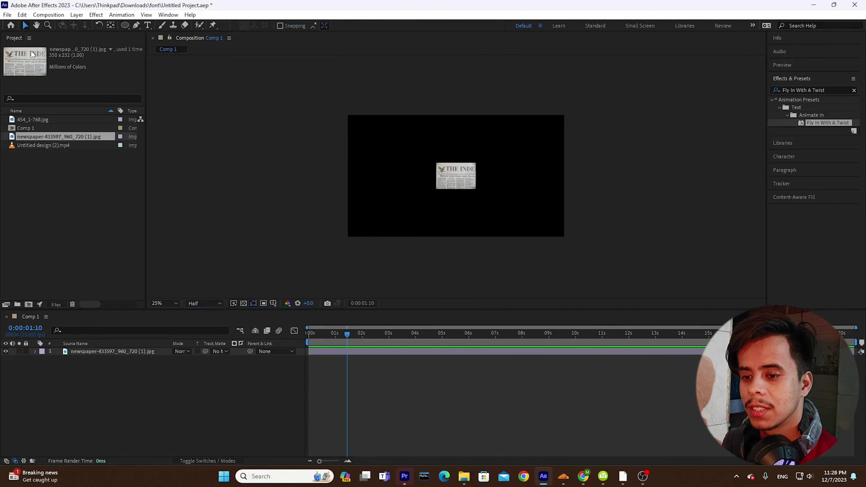
{"action": "left_click", "coordinate": [473, 184]}
{"action": "left_click_drag", "start_coordinate": [476, 189], "coordinate": [564, 240]}
{"action": "left_click", "coordinate": [187, 398]}
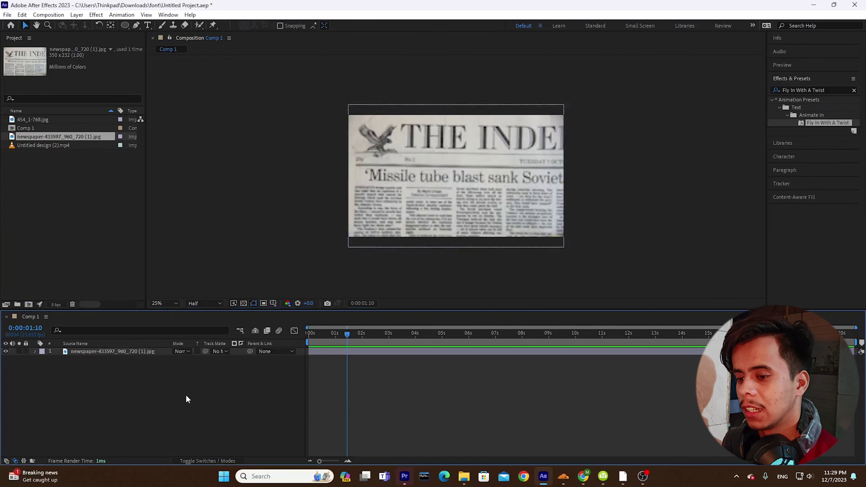
Check the highlighted article text in the reference video and return to After Effects.
{"action": "left_click", "coordinate": [582, 476]}
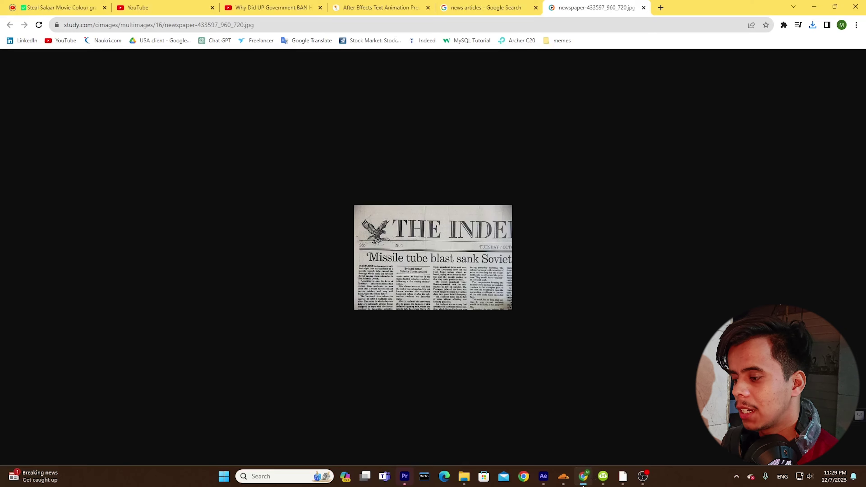
{"action": "left_click", "coordinate": [583, 476]}
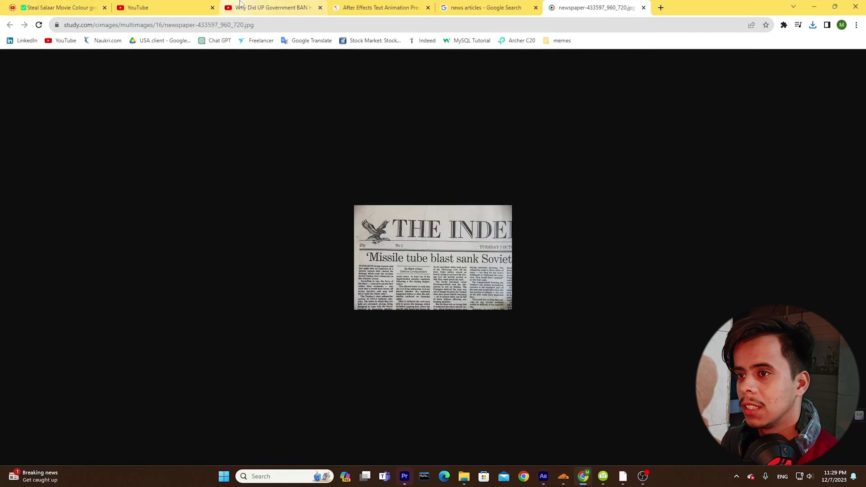
{"action": "left_click", "coordinate": [271, 7]}
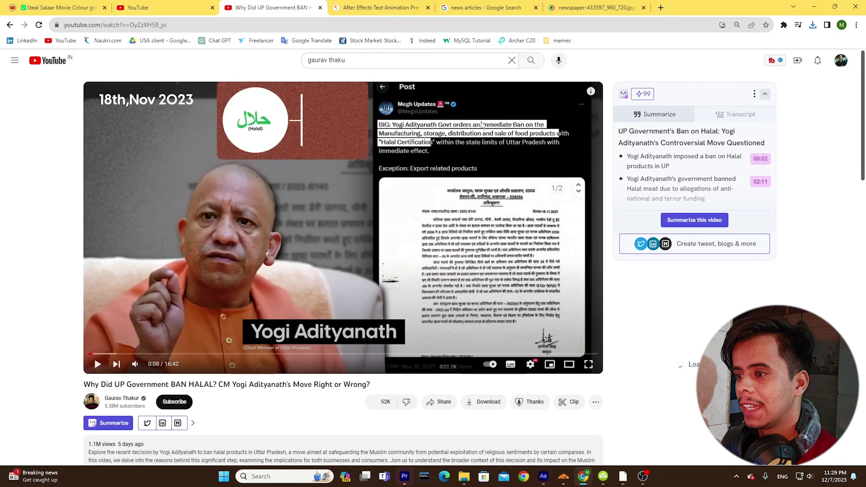
{"action": "mouse_move", "coordinate": [543, 478]}
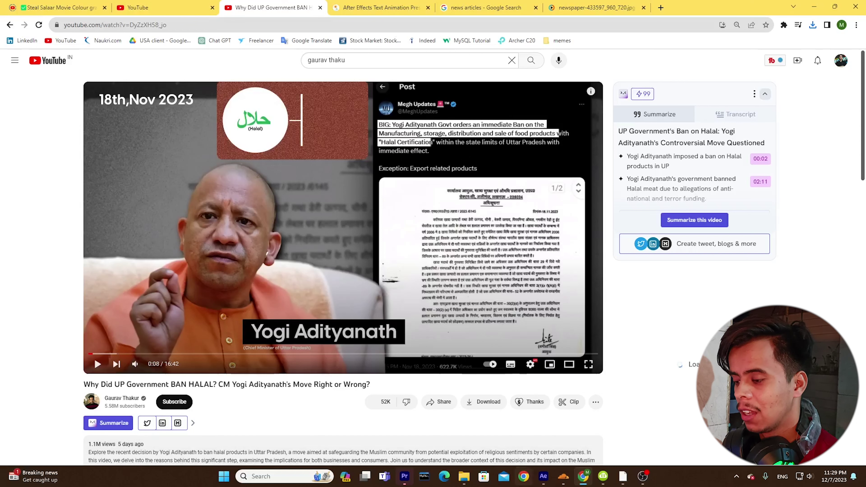
{"action": "left_click", "coordinate": [544, 476]}
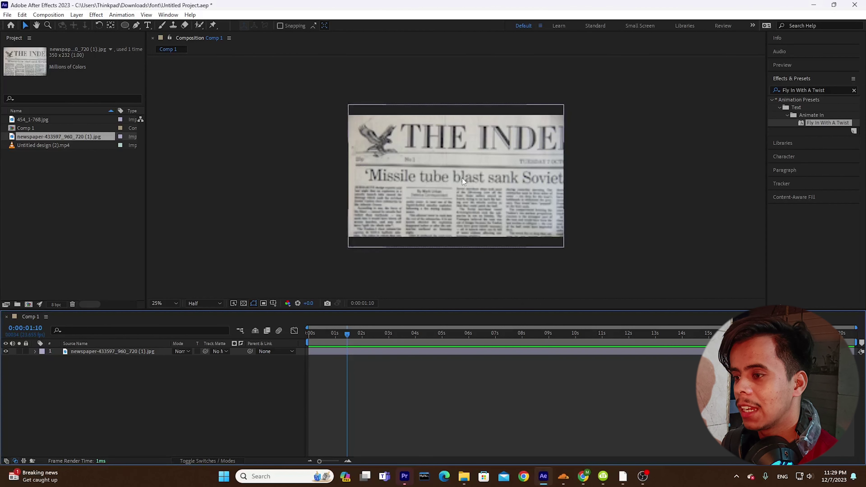
Select the newspaper layer and set the composition preview resolution to Full.
{"action": "left_click", "coordinate": [462, 199]}
{"action": "left_click", "coordinate": [206, 303]}
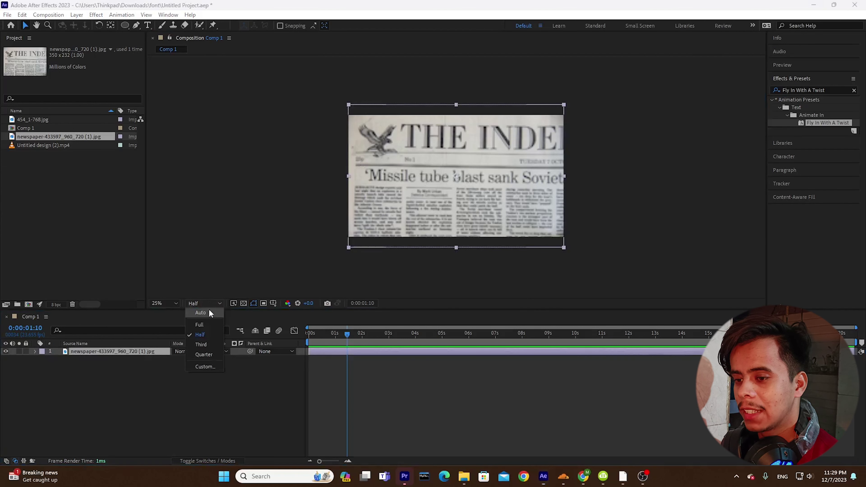
{"action": "left_click", "coordinate": [206, 324]}
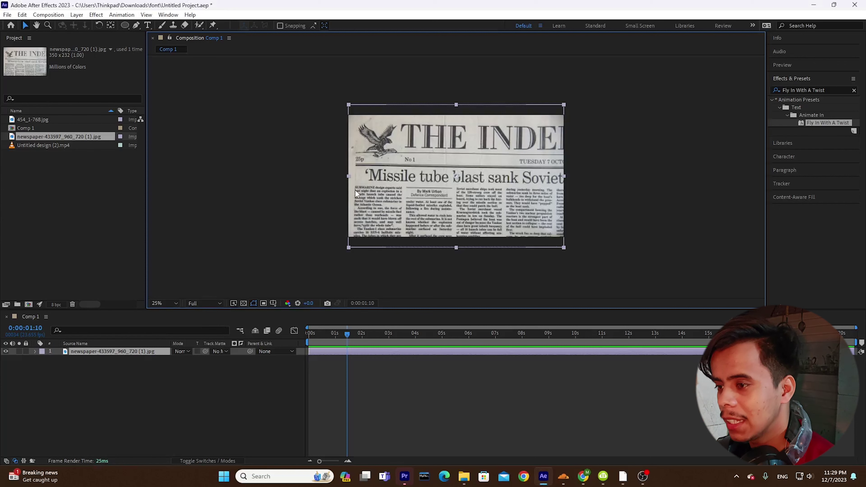
Draw a rectangle over the article line "Soviet merchant ships took most" and set its layer's blend mode to Multiply.
{"action": "left_click", "coordinate": [173, 390]}
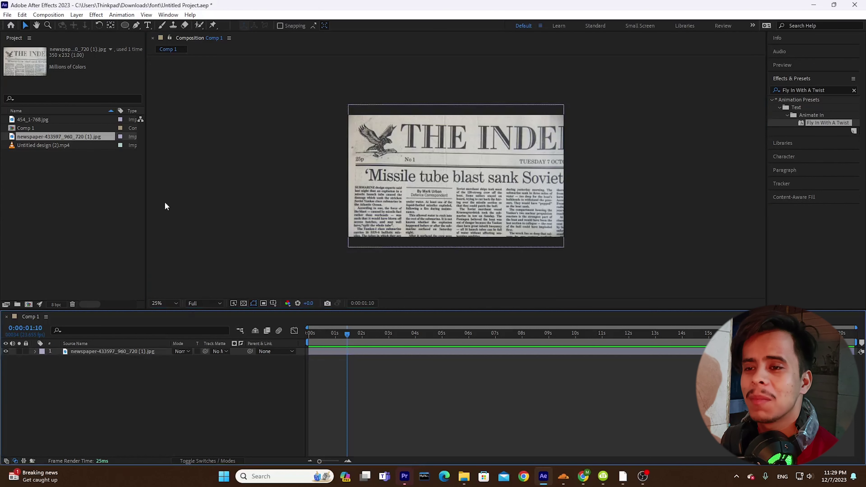
{"action": "left_click_drag", "start_coordinate": [125, 25], "coordinate": [151, 35]}
{"action": "scroll", "coordinate": [459, 159], "scroll_direction": "up", "scroll_amount": 2}
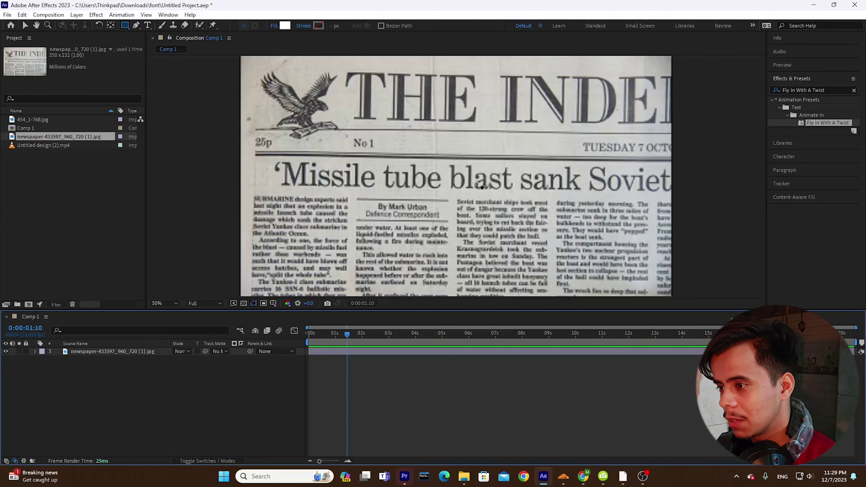
{"action": "mouse_move", "coordinate": [456, 198]}
{"action": "left_mouse_down"}
{"action": "mouse_move", "coordinate": [557, 207]}
{"action": "mouse_move", "coordinate": [548, 206]}
{"action": "left_mouse_up"}
{"action": "left_click", "coordinate": [35, 351]}
{"action": "left_click", "coordinate": [186, 352]}
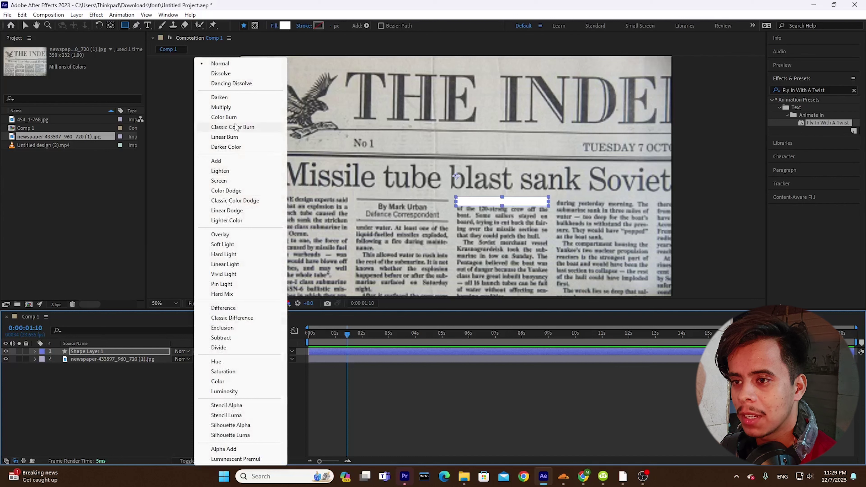
{"action": "left_click", "coordinate": [221, 107]}
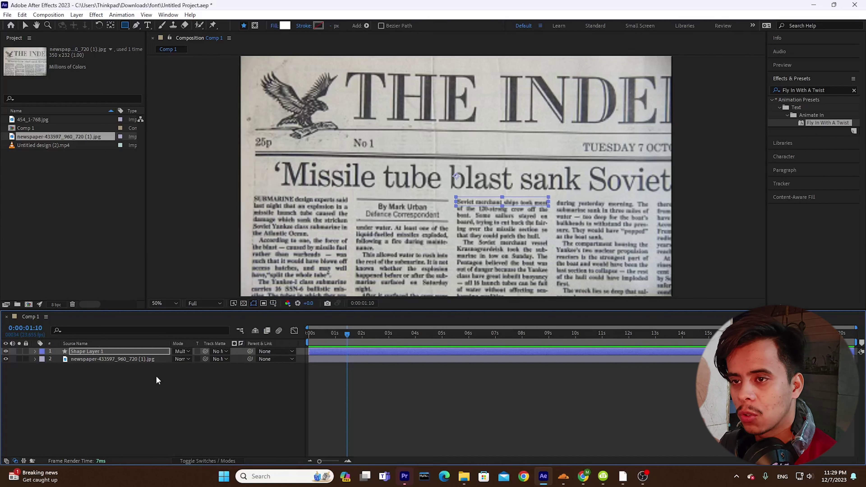
Try several hues for the highlight rectangle's fill and set it to yellow, FFF000.
{"action": "left_click", "coordinate": [285, 26]}
{"action": "left_click_drag", "start_coordinate": [238, 206], "coordinate": [239, 246]}
{"action": "left_click_drag", "start_coordinate": [226, 157], "coordinate": [235, 142]}
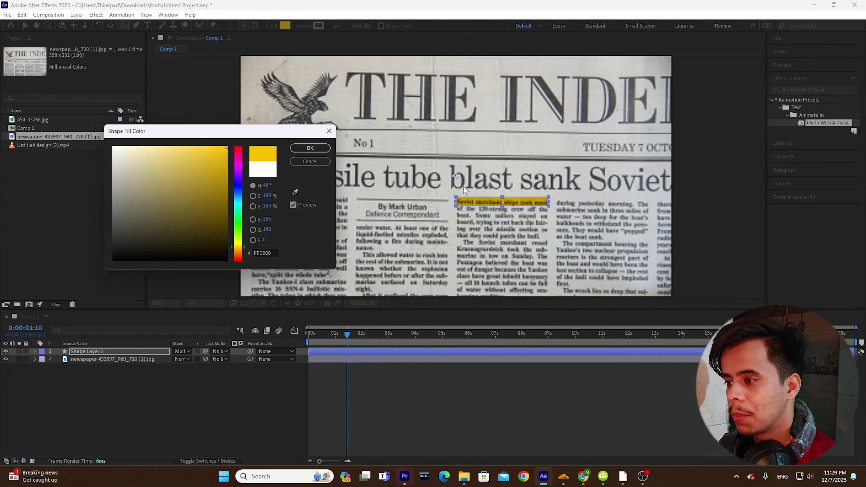
{"action": "left_click", "coordinate": [241, 199]}
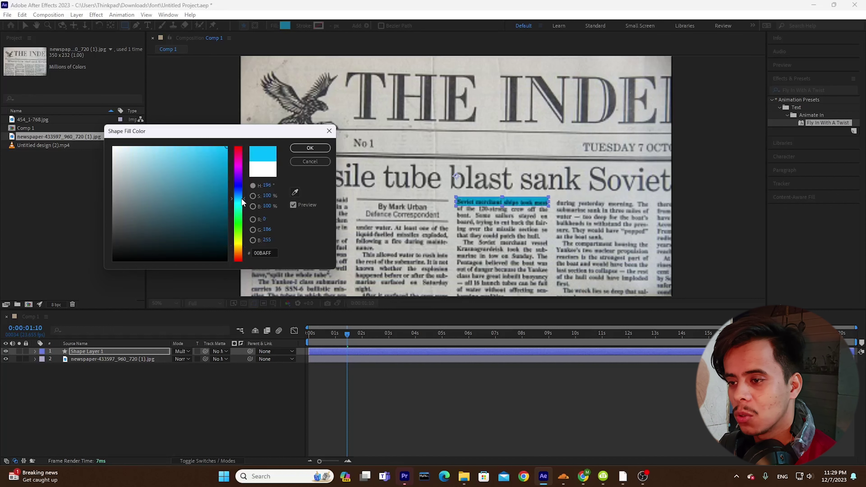
{"action": "left_click_drag", "start_coordinate": [238, 190], "coordinate": [240, 151]}
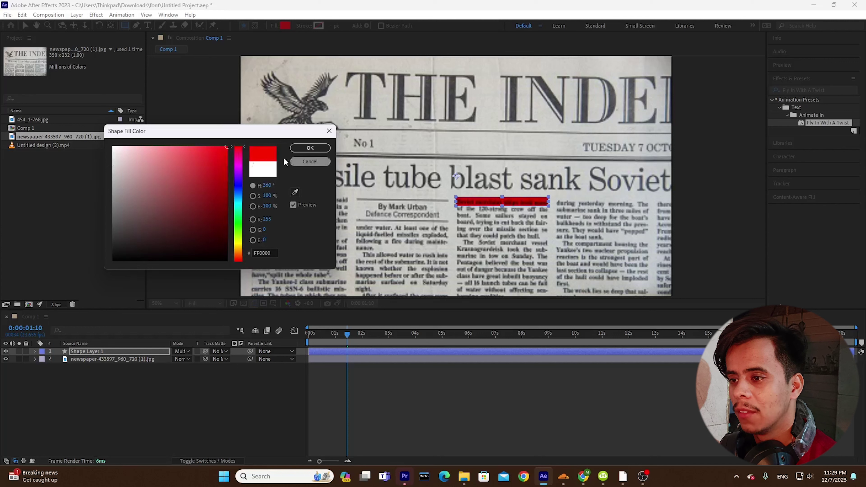
{"action": "left_click", "coordinate": [238, 243]}
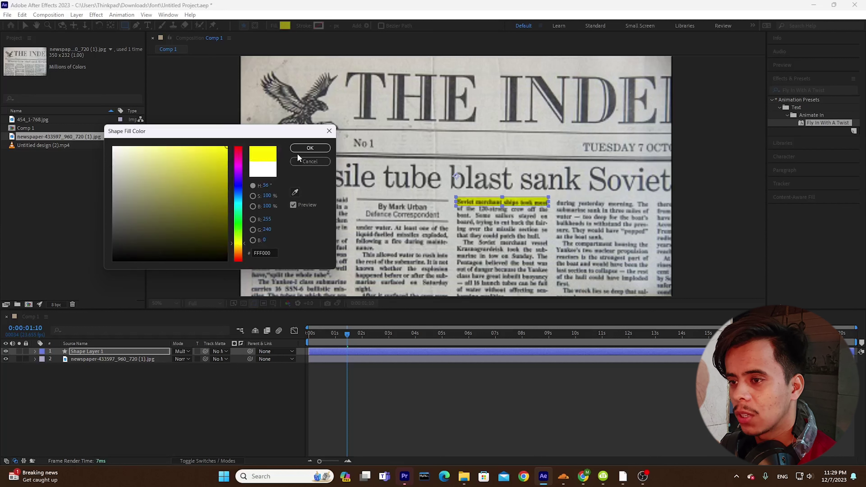
{"action": "left_click", "coordinate": [310, 148]}
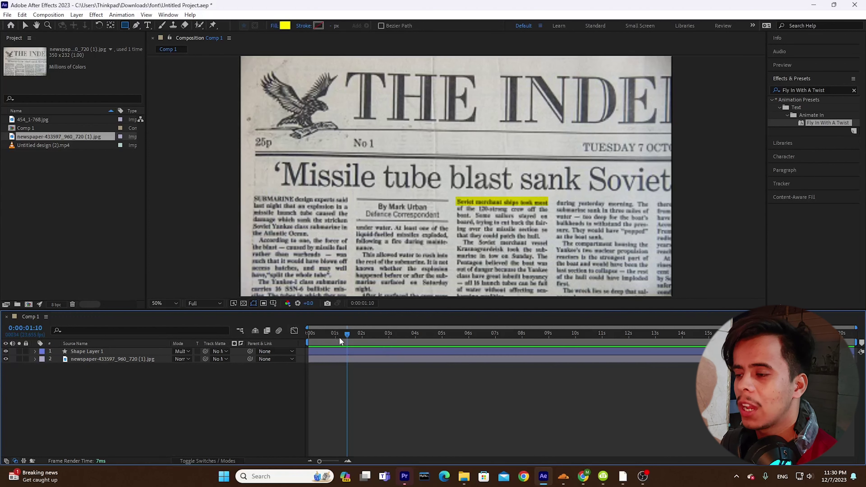
Return the playhead to 0:00:00:00 and stretch the highlight rectangle slightly past the end of the text line.
{"action": "left_click_drag", "start_coordinate": [347, 333], "coordinate": [294, 335]}
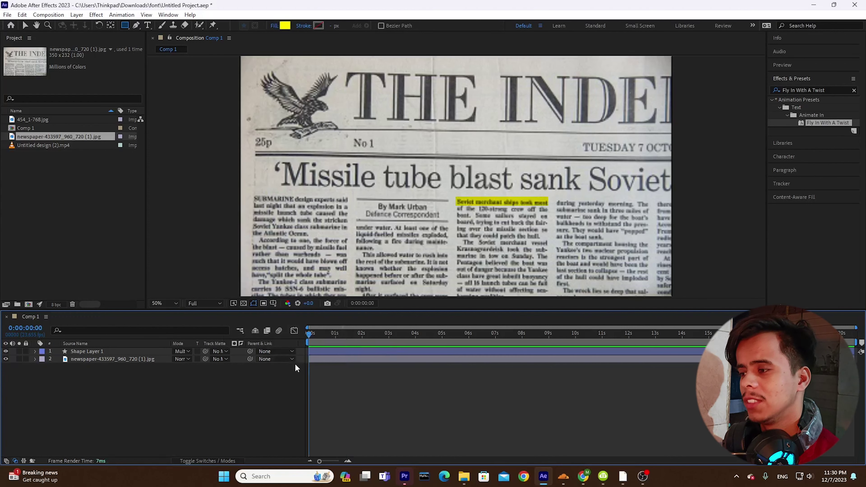
{"action": "left_click", "coordinate": [25, 24]}
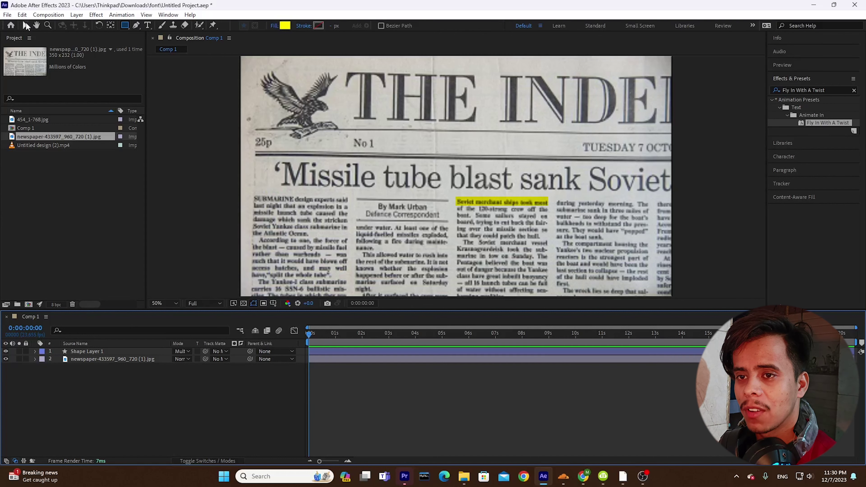
{"action": "left_click", "coordinate": [516, 205]}
{"action": "left_click_drag", "start_coordinate": [548, 202], "coordinate": [551, 202]}
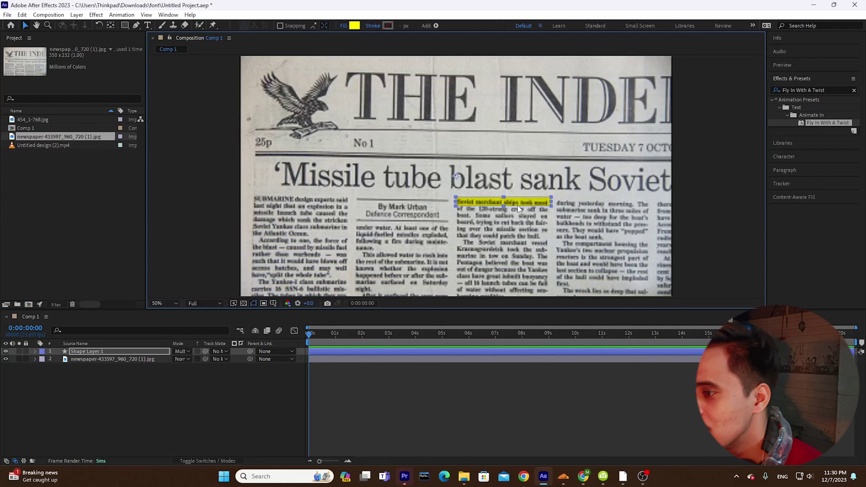
Remove the highlight rectangle layer from Comp 1, check the reference video, and return to After Effects.
{"action": "left_click", "coordinate": [134, 409]}
{"action": "left_click", "coordinate": [124, 352]}
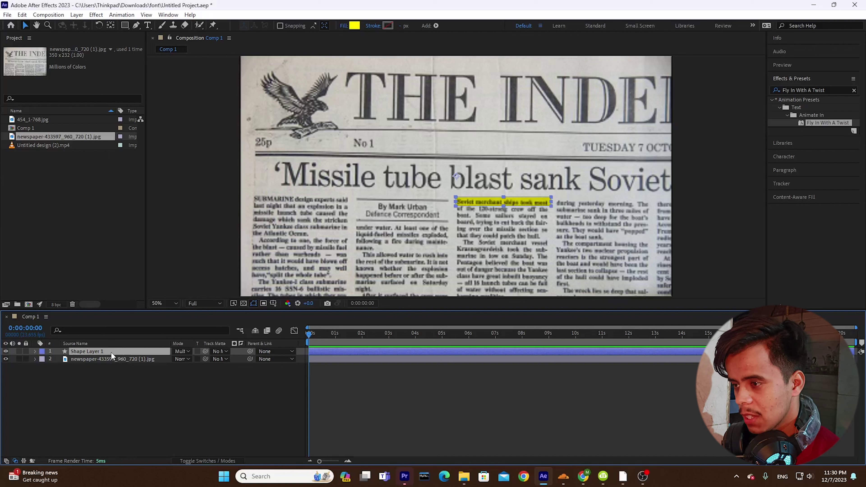
{"action": "left_click", "coordinate": [456, 201]}
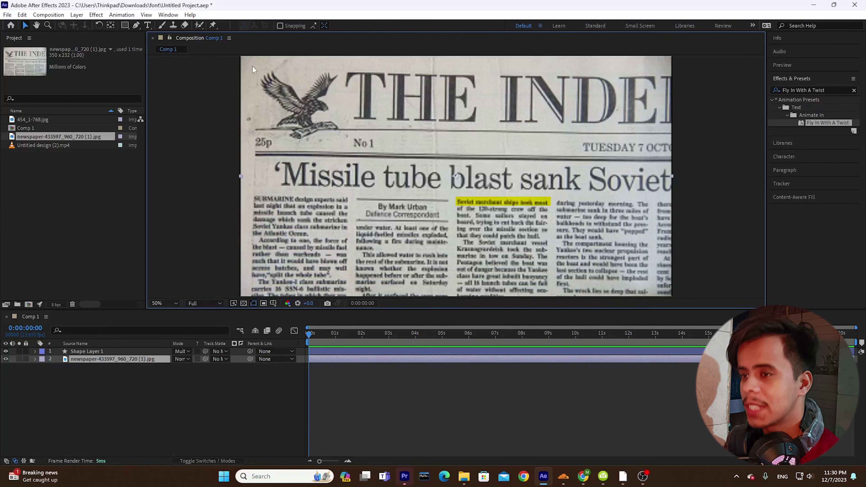
{"action": "left_click", "coordinate": [369, 342]}
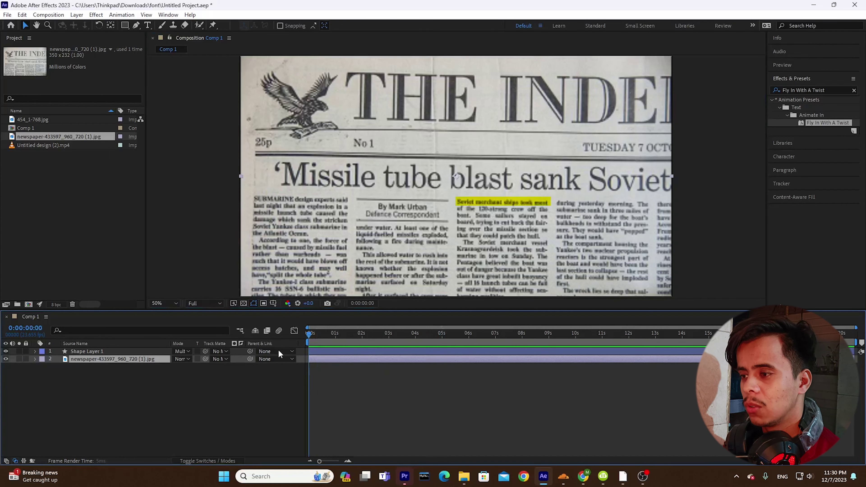
{"action": "key", "text": "ctrl+z"}
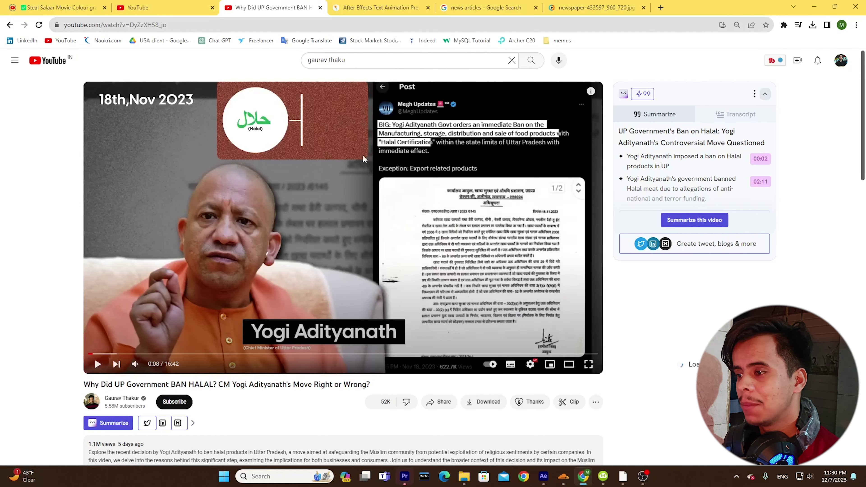
{"action": "left_click", "coordinate": [543, 476]}
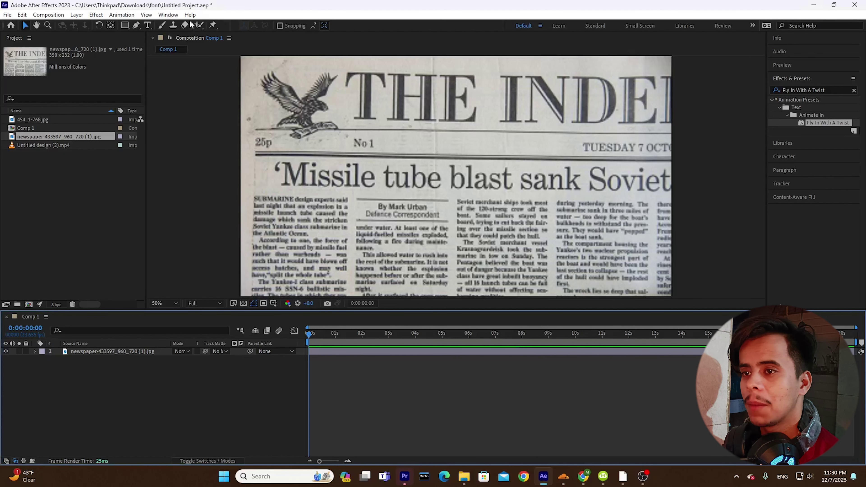
Draw a straight Pen tool line across the article line "Soviet merchant ships took most" and set its fill to None.
{"action": "left_click", "coordinate": [137, 27]}
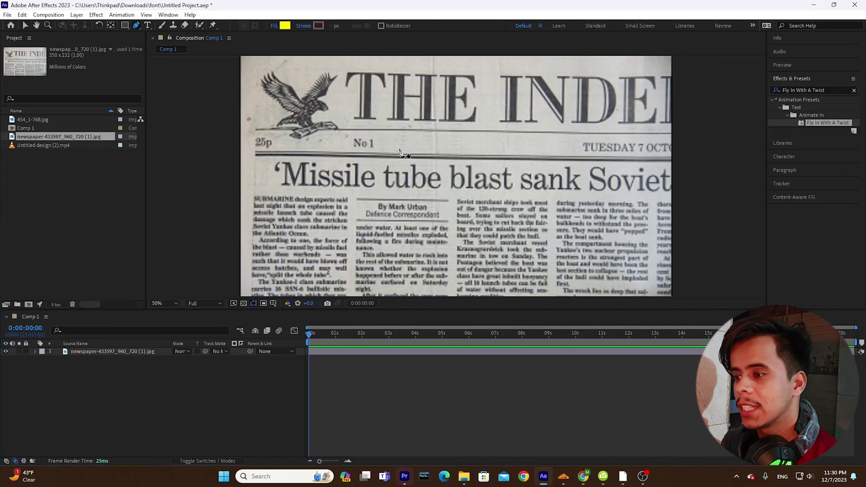
{"action": "left_click", "coordinate": [458, 202]}
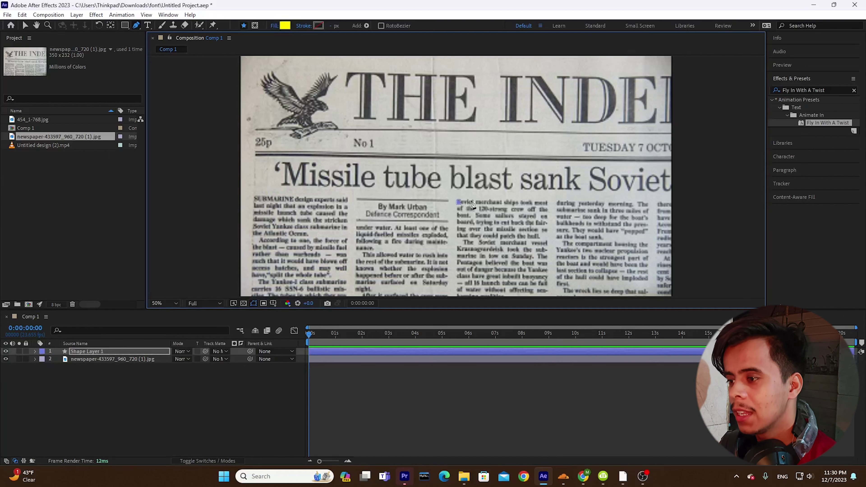
{"action": "left_click", "coordinate": [547, 202]}
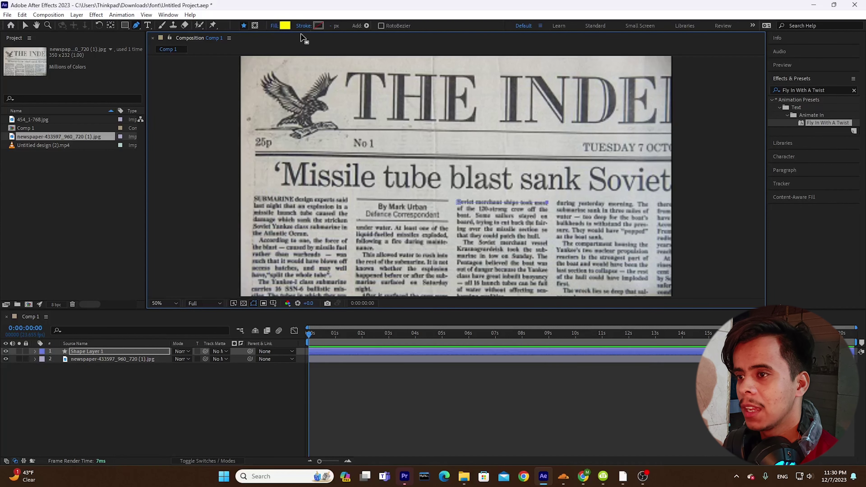
{"action": "left_click", "coordinate": [275, 26]}
{"action": "left_click", "coordinate": [386, 212]}
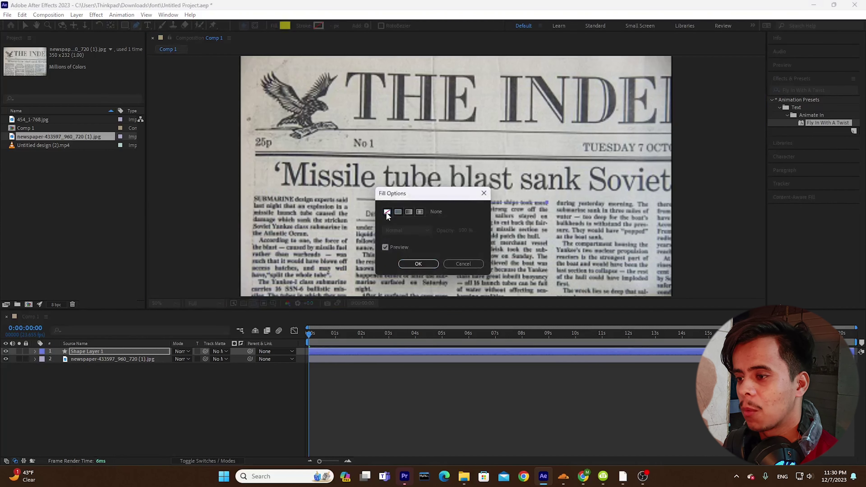
{"action": "left_click", "coordinate": [412, 264]}
Set the stroke color of the line over the article text to bright yellow.
{"action": "left_click", "coordinate": [318, 25]}
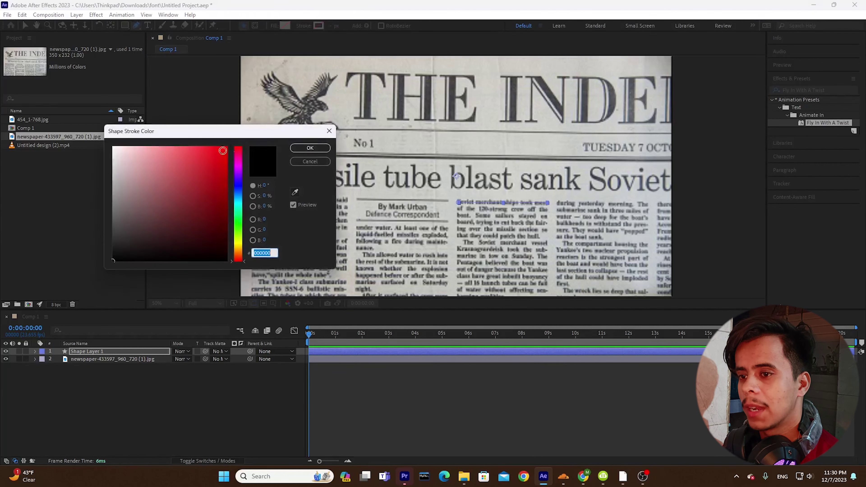
{"action": "left_click_drag", "start_coordinate": [212, 184], "coordinate": [226, 147]}
{"action": "left_click", "coordinate": [238, 238]}
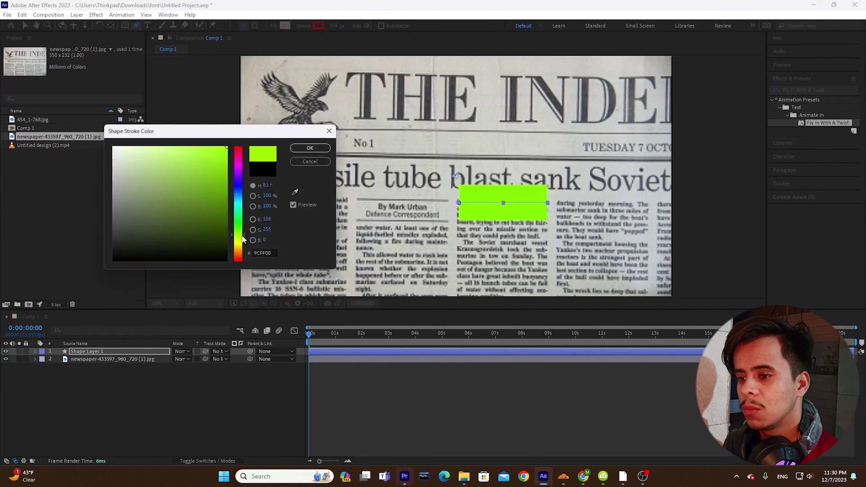
{"action": "left_click", "coordinate": [237, 242]}
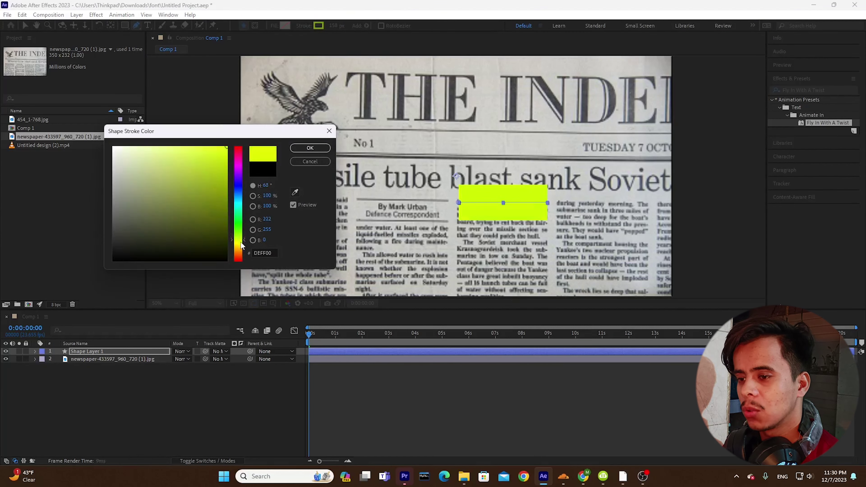
{"action": "left_click", "coordinate": [313, 149]}
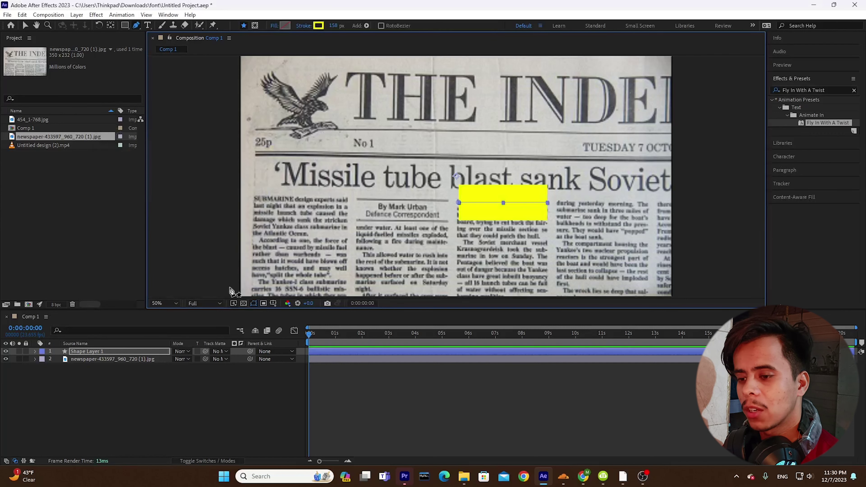
Set the highlight line layer's blend mode to Multiply, reduce its stroke width to 46 px, and deselect it.
{"action": "left_click", "coordinate": [181, 351]}
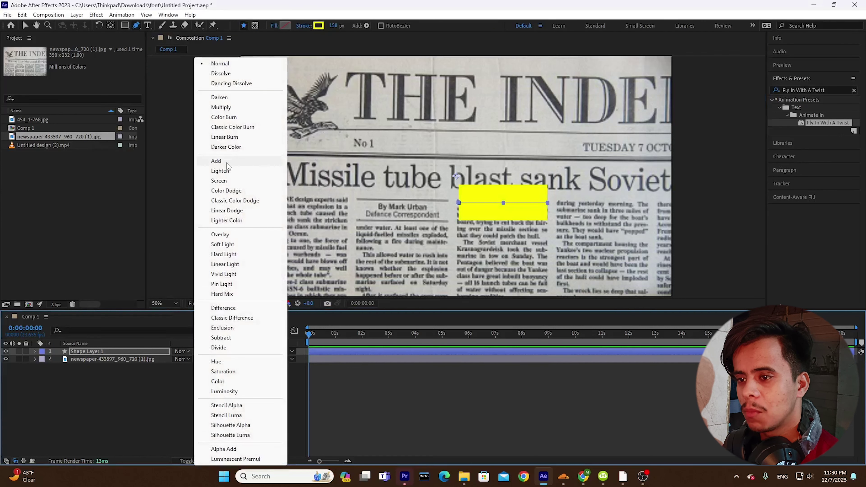
{"action": "left_click", "coordinate": [234, 107]}
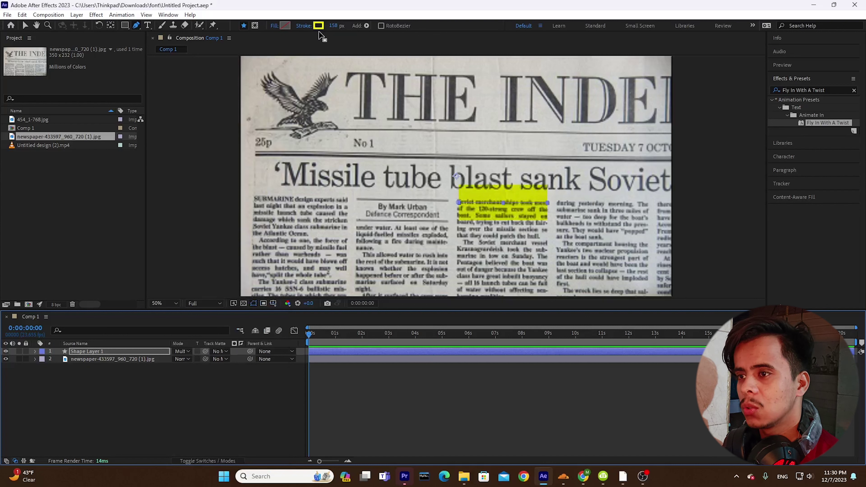
{"action": "mouse_move", "coordinate": [333, 28]}
{"action": "left_mouse_down"}
{"action": "mouse_move", "coordinate": [348, 26]}
{"action": "mouse_move", "coordinate": [308, 32]}
{"action": "left_mouse_up"}
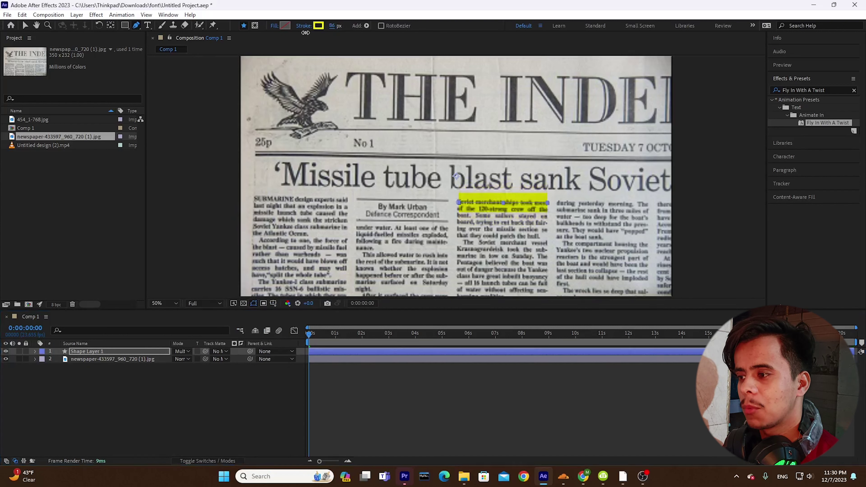
{"action": "left_click", "coordinate": [217, 400]}
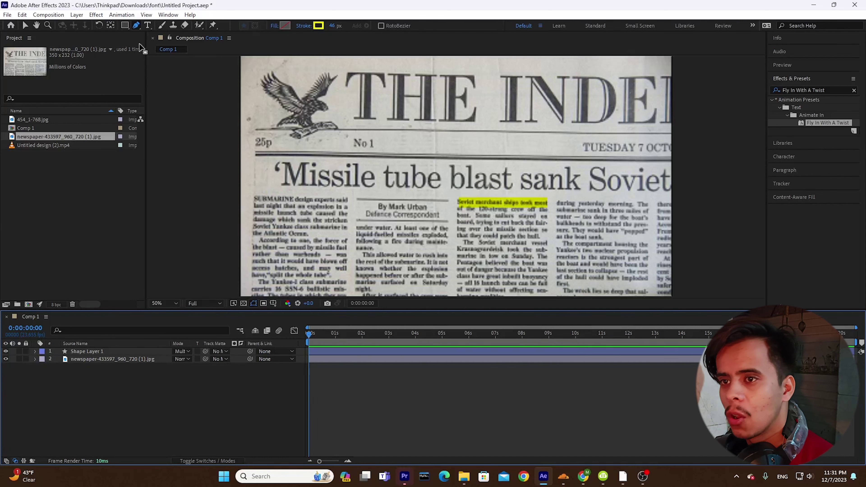
{"action": "left_click", "coordinate": [11, 25]}
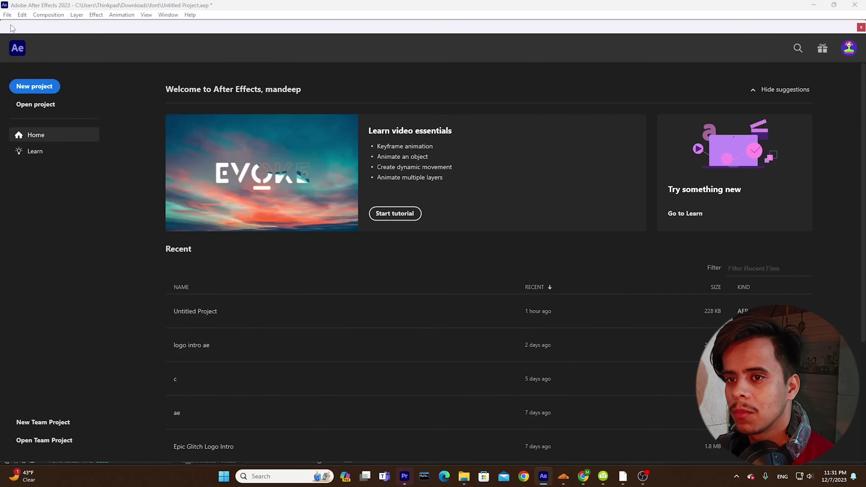
{"action": "left_click", "coordinate": [16, 46]}
{"action": "left_click", "coordinate": [456, 176]}
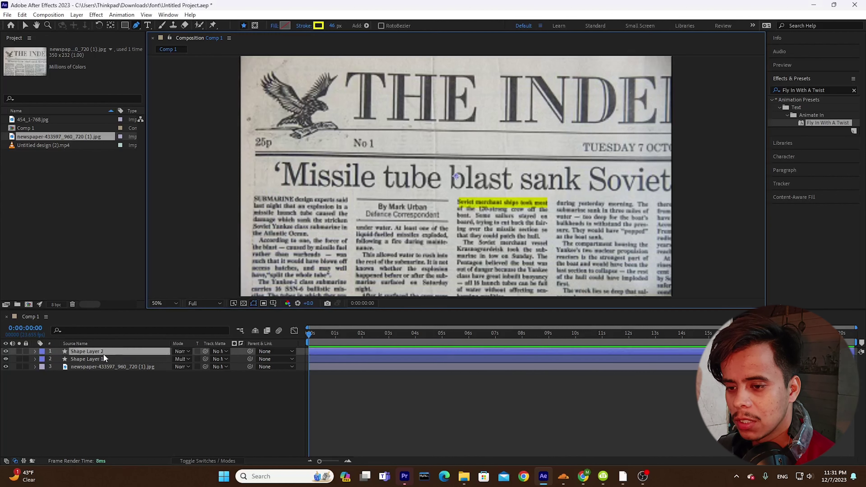
{"action": "key", "text": "Delete"}
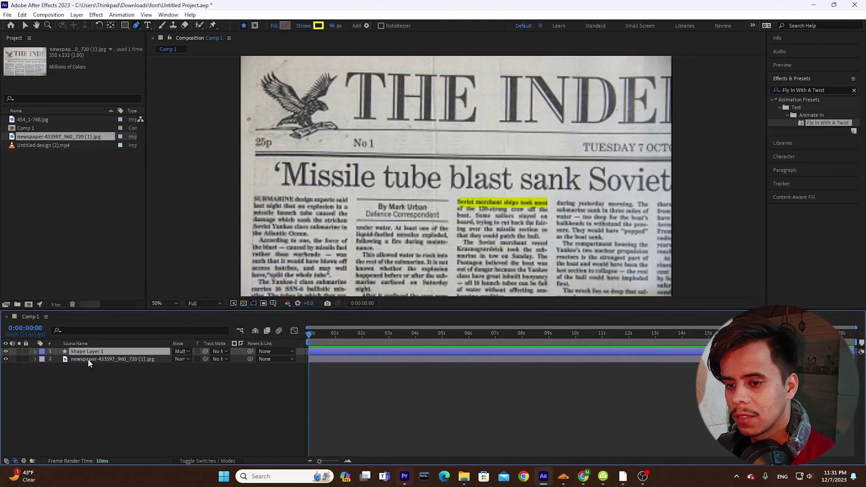
Select the yellow highlight line's layer, show its Position property, and set it to 963.0, 540.0.
{"action": "left_click", "coordinate": [24, 27]}
{"action": "left_click_drag", "start_coordinate": [460, 203], "coordinate": [507, 209]}
{"action": "left_click", "coordinate": [528, 206]}
{"action": "left_click", "coordinate": [138, 350]}
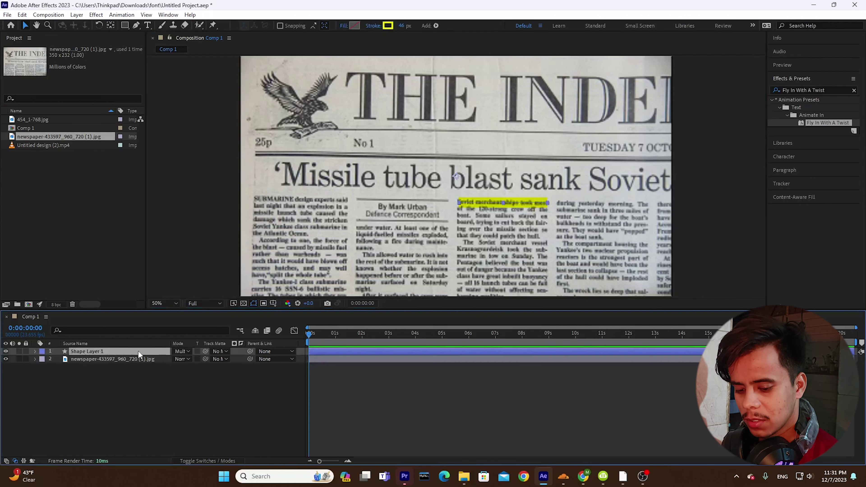
{"action": "key", "text": "p"}
{"action": "left_click_drag", "start_coordinate": [181, 358], "coordinate": [177, 358]}
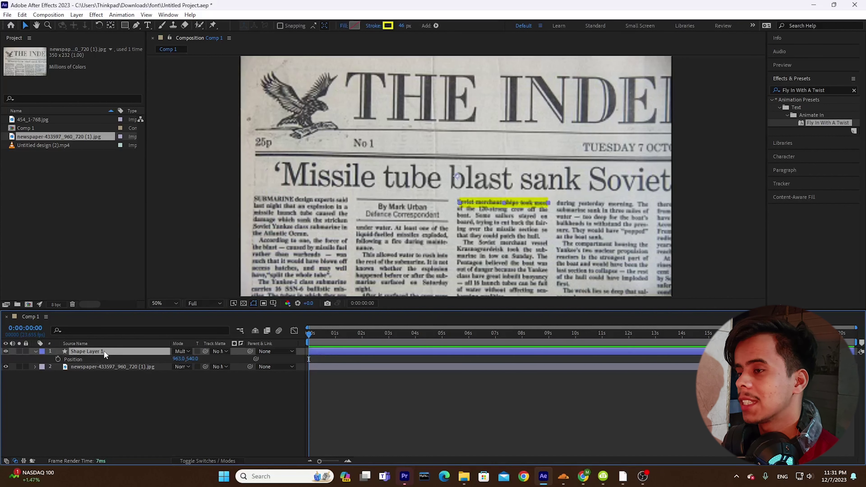
Add Trim Paths to the yellow highlight line and keyframe its End at 0% at the start of the timeline.
{"action": "left_click", "coordinate": [435, 26]}
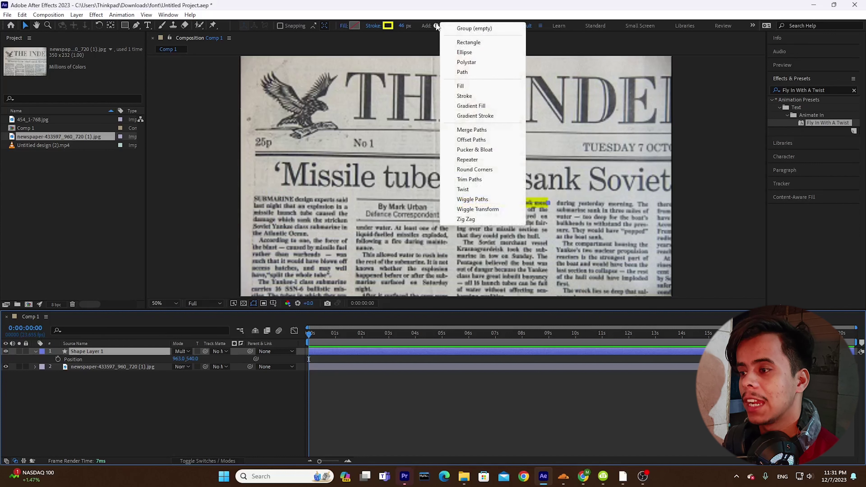
{"action": "left_click", "coordinate": [469, 179]}
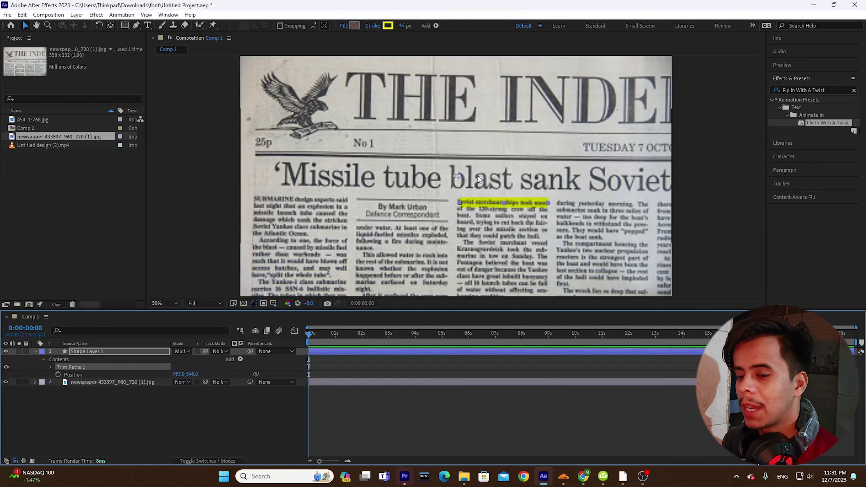
{"action": "left_click", "coordinate": [51, 366]}
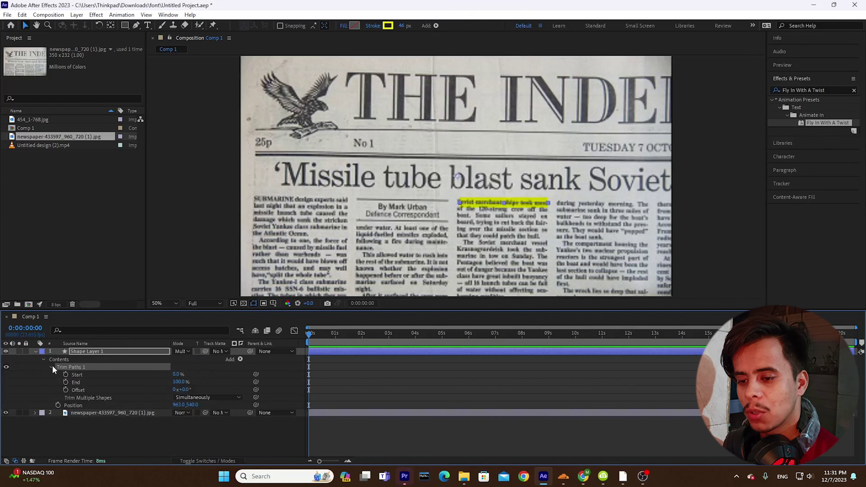
{"action": "left_click", "coordinate": [85, 381]}
{"action": "left_click_drag", "start_coordinate": [180, 381], "coordinate": [86, 386]}
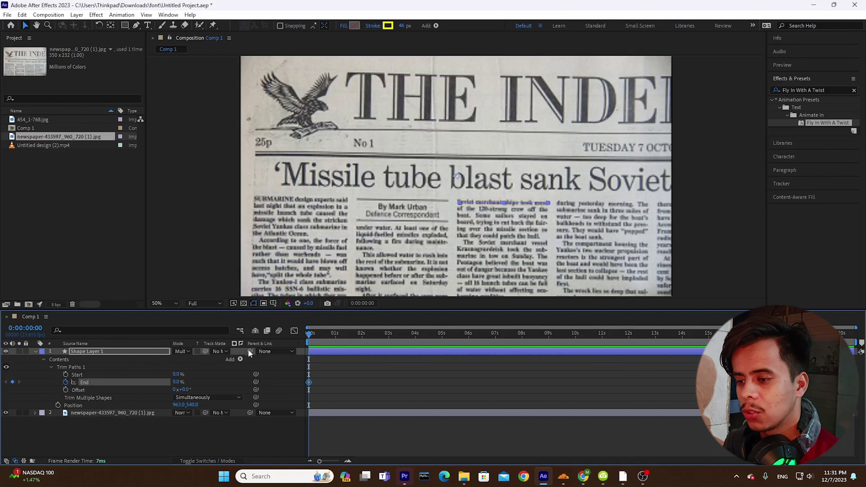
Keyframe the highlight's Trim Paths End at 100% a little past the 1-second mark and preview the animation from the start.
{"action": "mouse_move", "coordinate": [303, 342]}
{"action": "left_mouse_down"}
{"action": "mouse_move", "coordinate": [332, 342]}
{"action": "mouse_move", "coordinate": [309, 342]}
{"action": "left_mouse_up"}
{"action": "left_click", "coordinate": [342, 341]}
{"action": "left_click", "coordinate": [178, 382]}
{"action": "type", "text": "100"}
{"action": "key", "text": "Return"}
{"action": "key", "text": "Home"}
{"action": "key", "text": "space"}
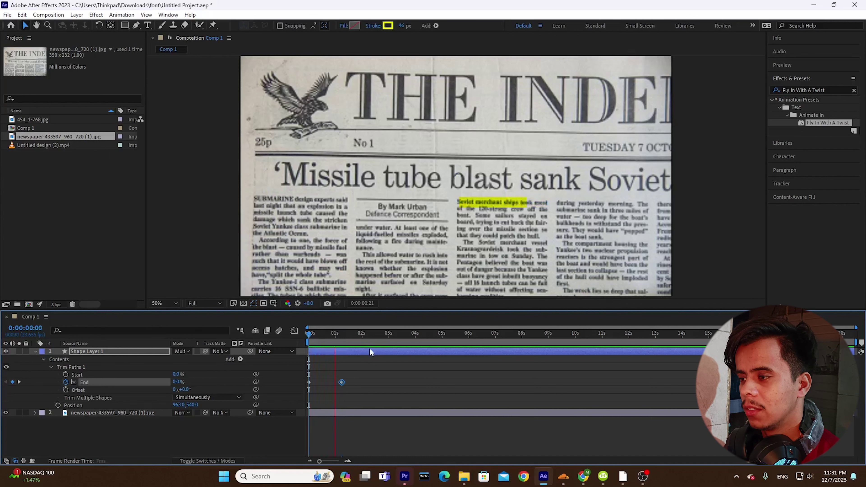
{"action": "key", "text": "space"}
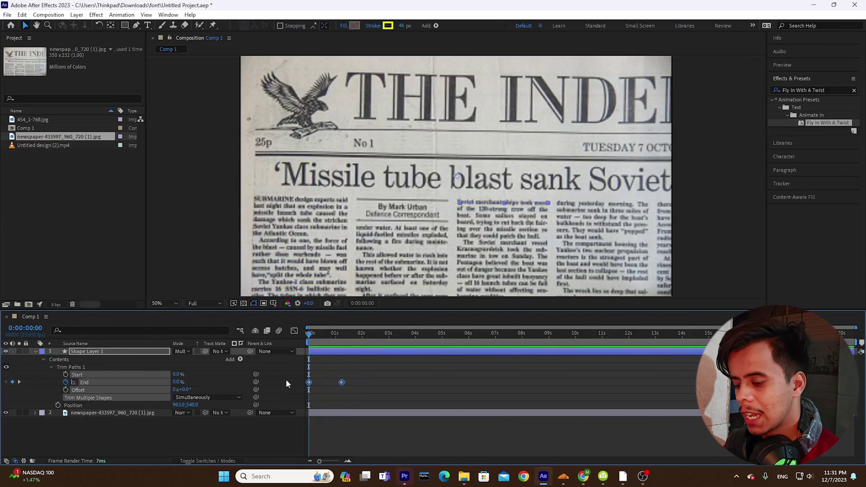
Apply Easy Ease to both Trim Paths End keyframes and play back the highlight animation.
{"action": "key", "text": "F9"}
{"action": "left_click", "coordinate": [354, 366]}
{"action": "key", "text": "space"}
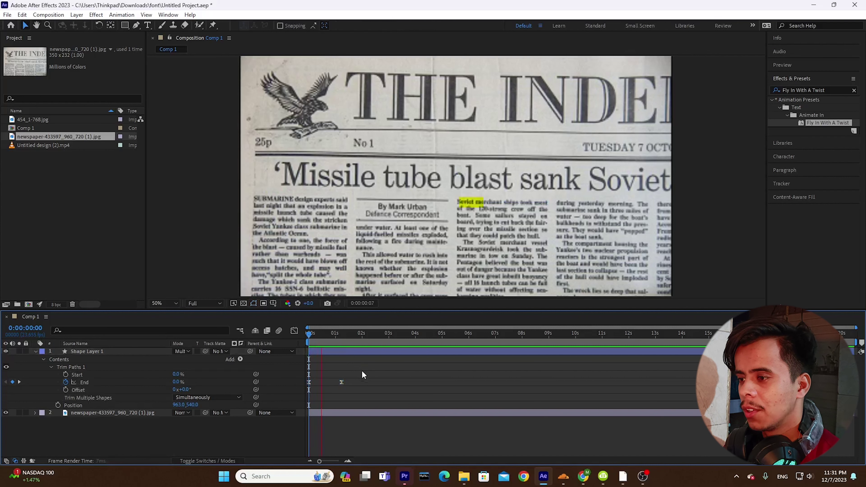
{"action": "left_click", "coordinate": [525, 211]}
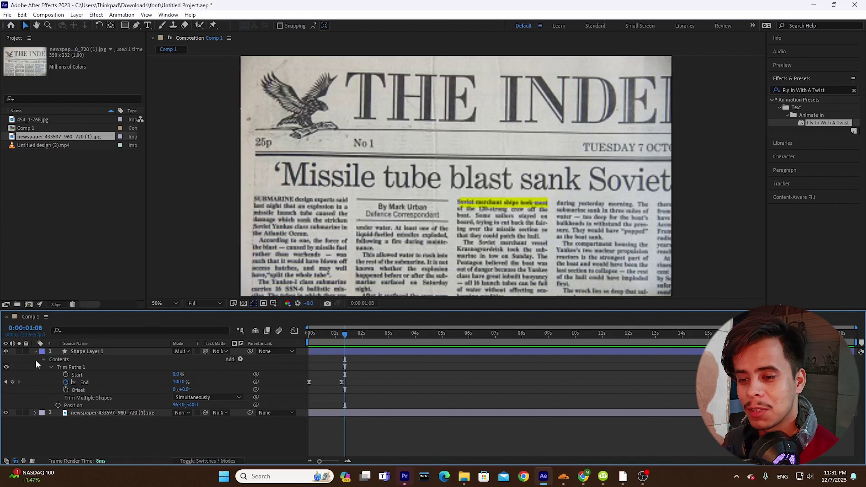
Collapse the highlight layer's properties and switch to Chrome to view the YouTube reference video.
{"action": "left_click", "coordinate": [37, 350]}
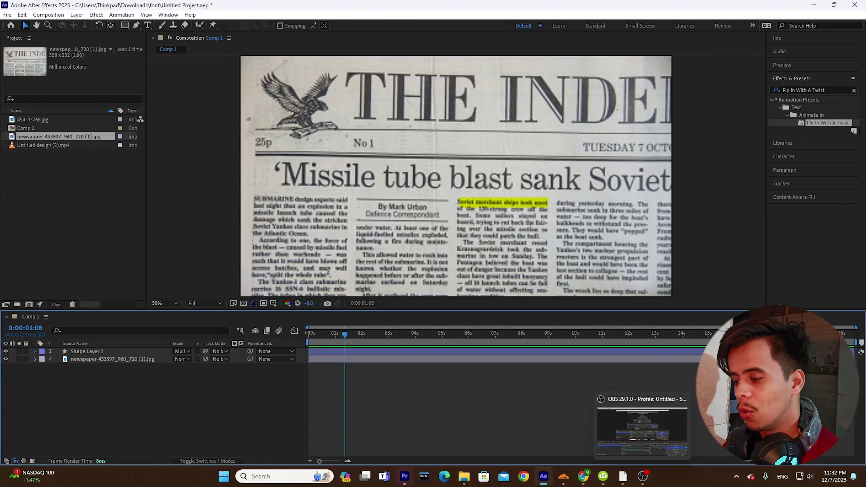
{"action": "left_click", "coordinate": [586, 474]}
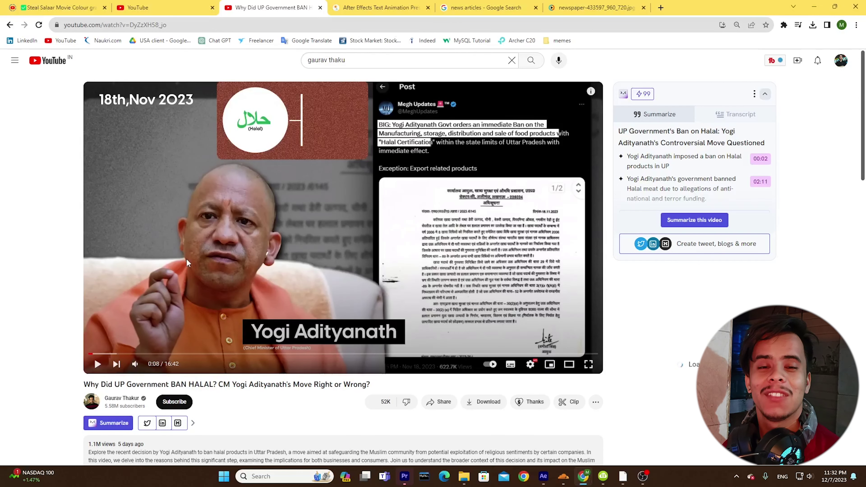